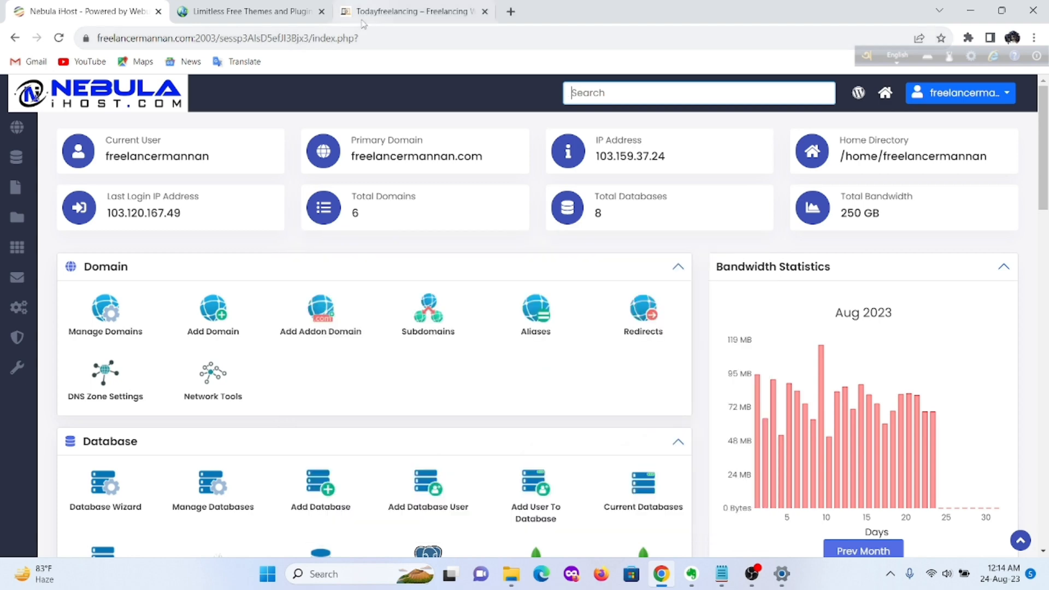
# Step: Look over the featured courses on the Todayfreelancing site and return to the hosting control panel
pyautogui.click(377, 13)
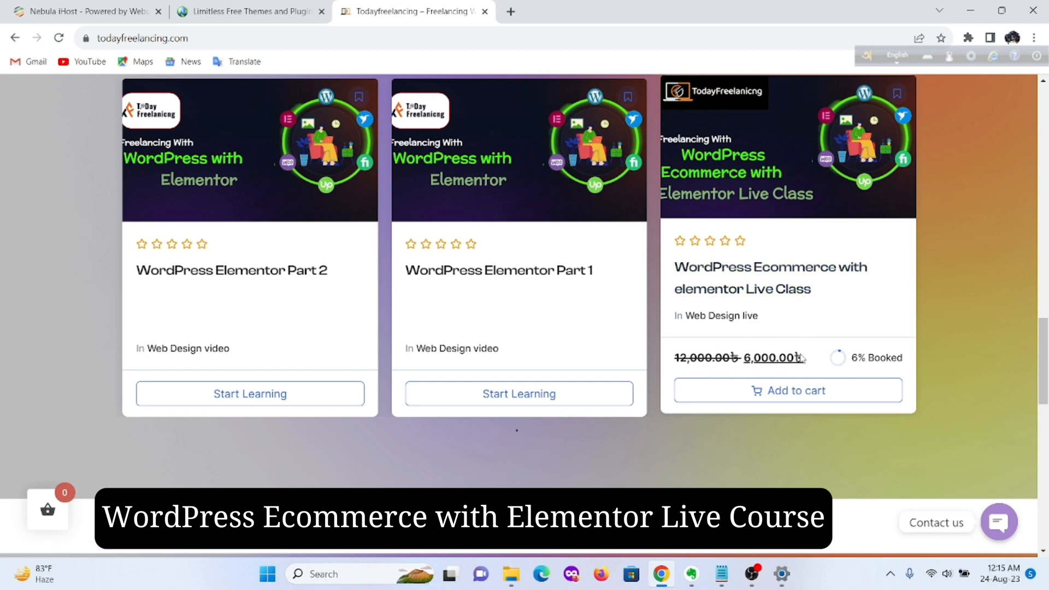
pyautogui.scroll(-3, 804, 356)
pyautogui.scroll(4, 814, 361)
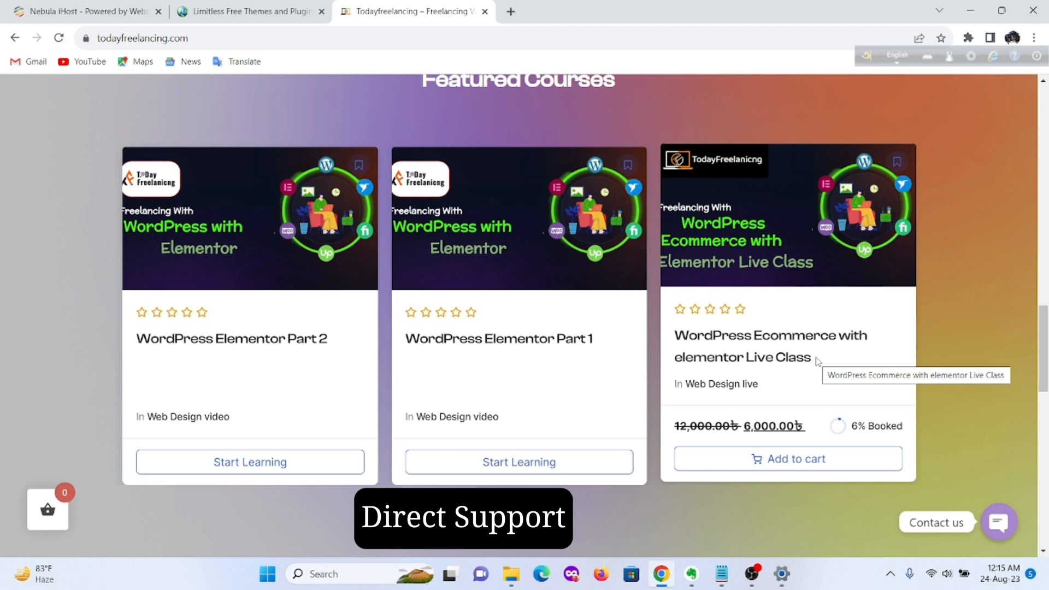
pyautogui.scroll(3, 818, 362)
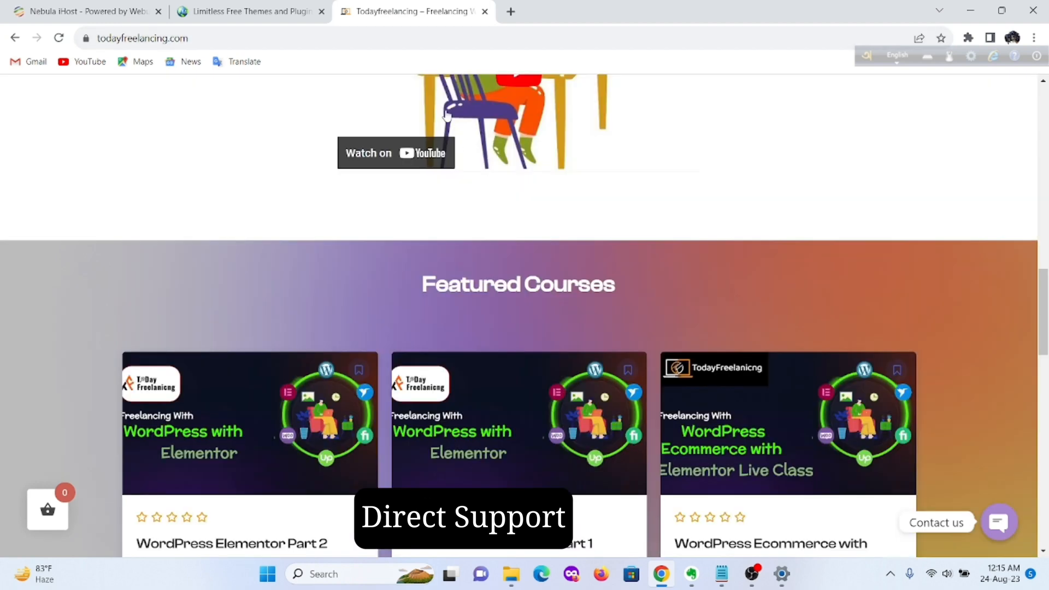
pyautogui.click(87, 10)
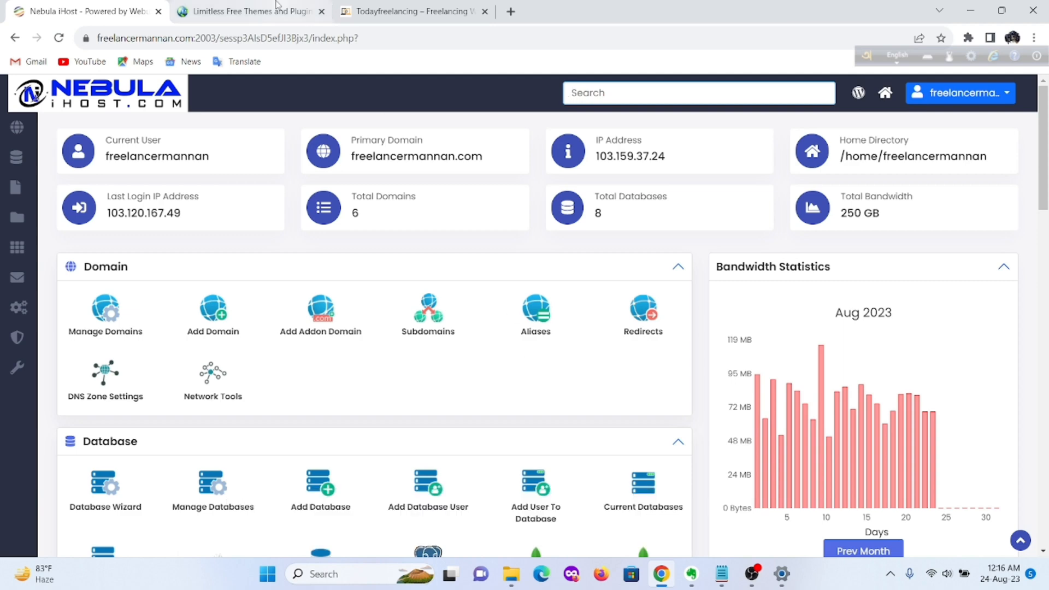
# Step: Examine the webplanetfm.com homepage, including its trending, latest post, theme and plugin sections
pyautogui.click(249, 8)
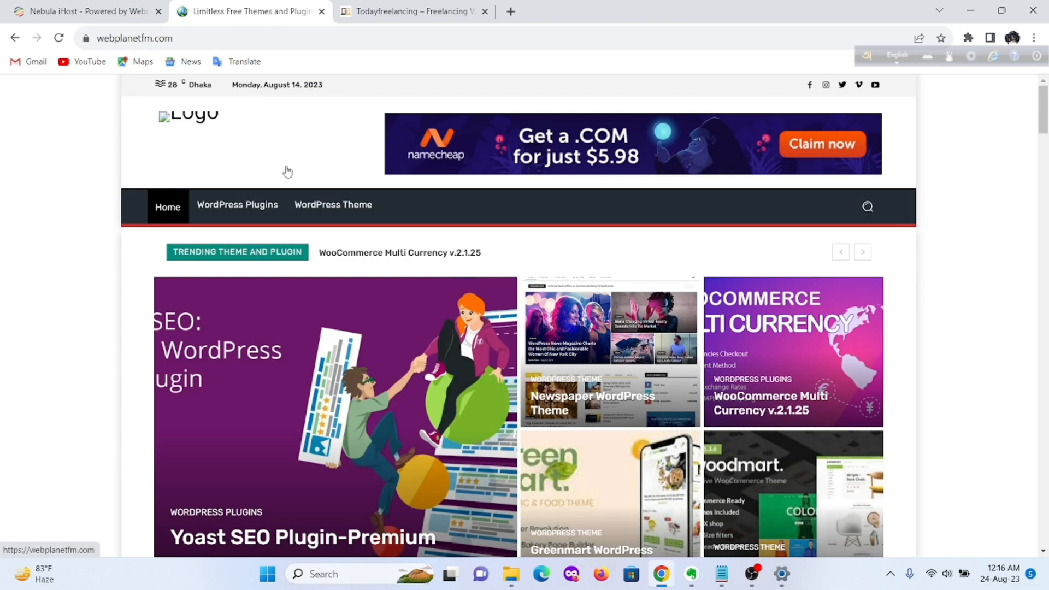
pyautogui.scroll(-6, 642, 402)
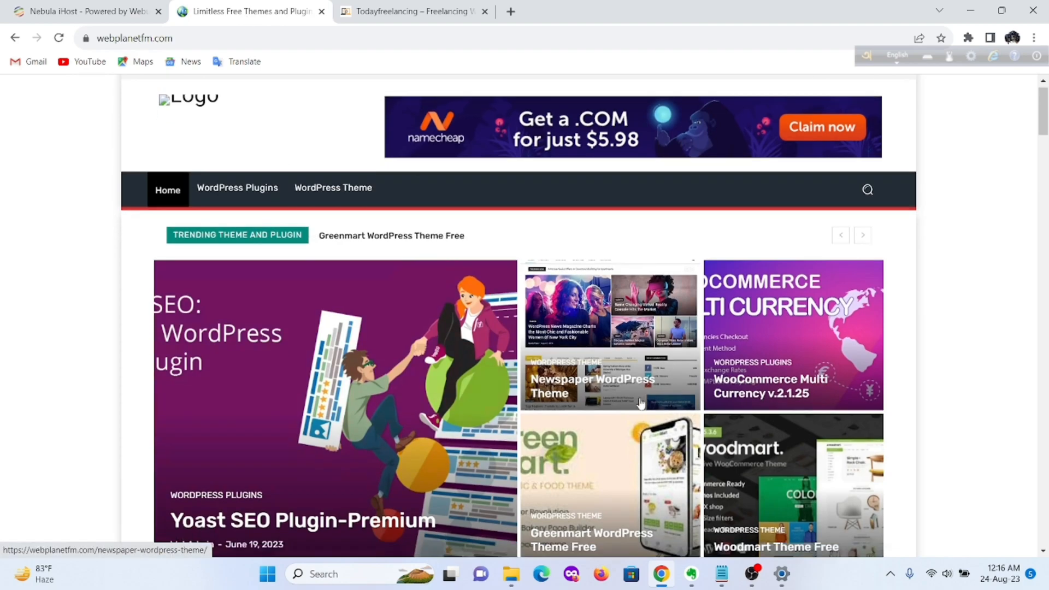
pyautogui.scroll(6, 640, 402)
pyautogui.scroll(-3, 426, 258)
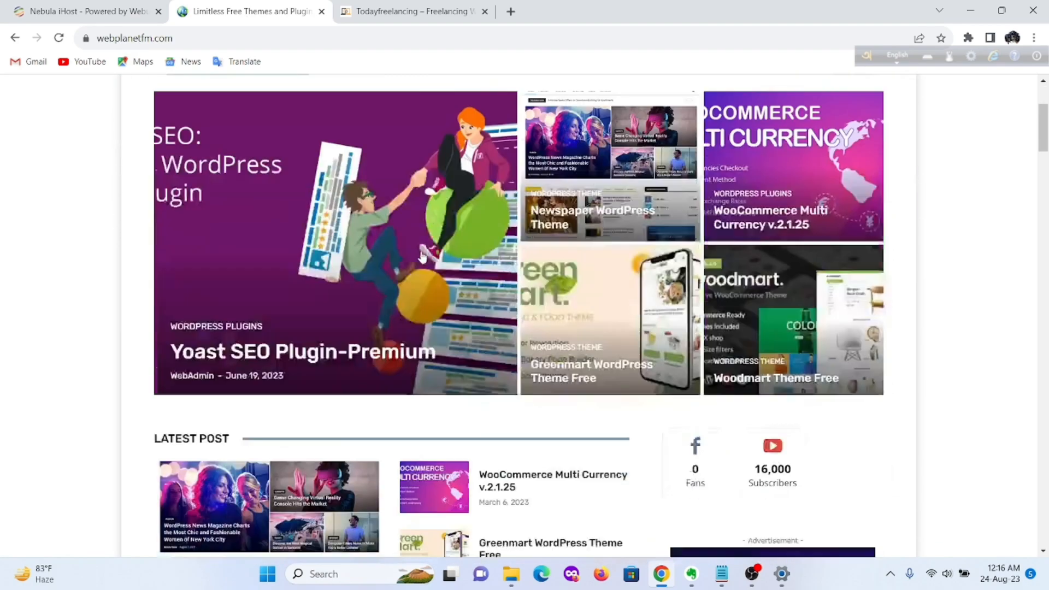
pyautogui.scroll(3, 426, 259)
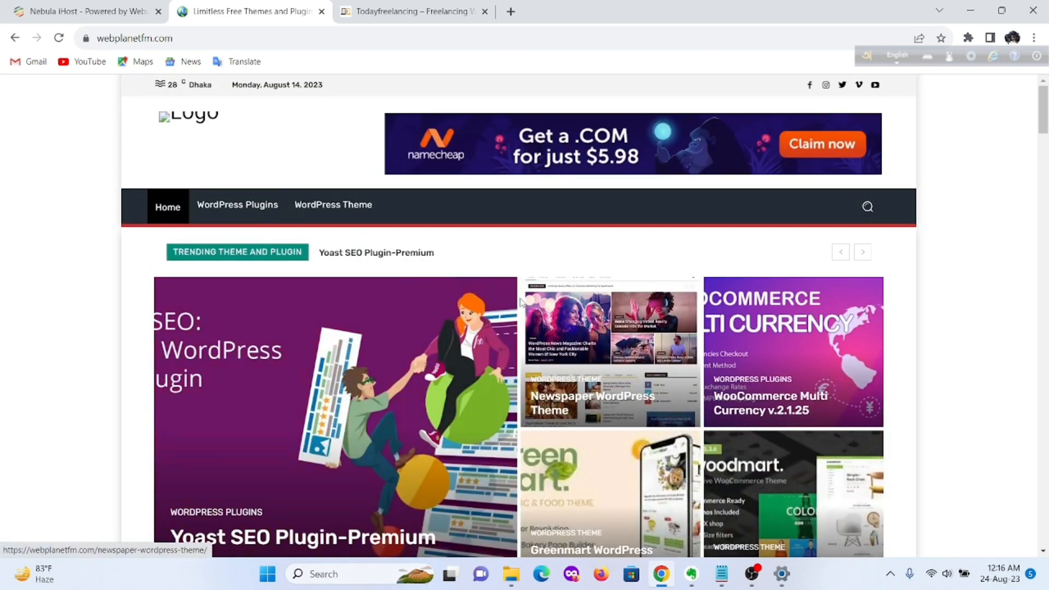
pyautogui.scroll(-4, 535, 300)
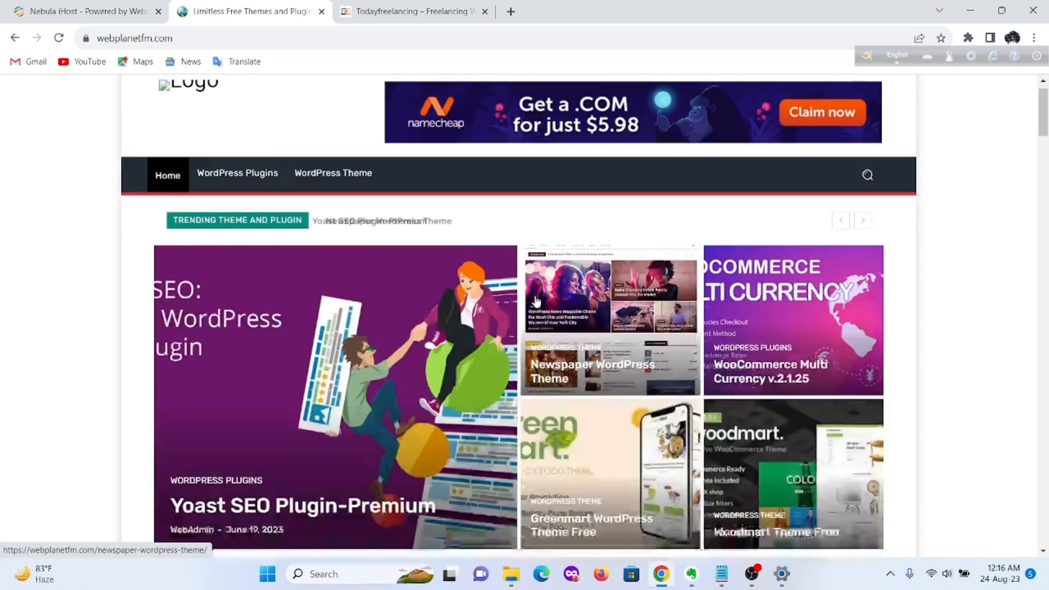
pyautogui.scroll(-5, 539, 298)
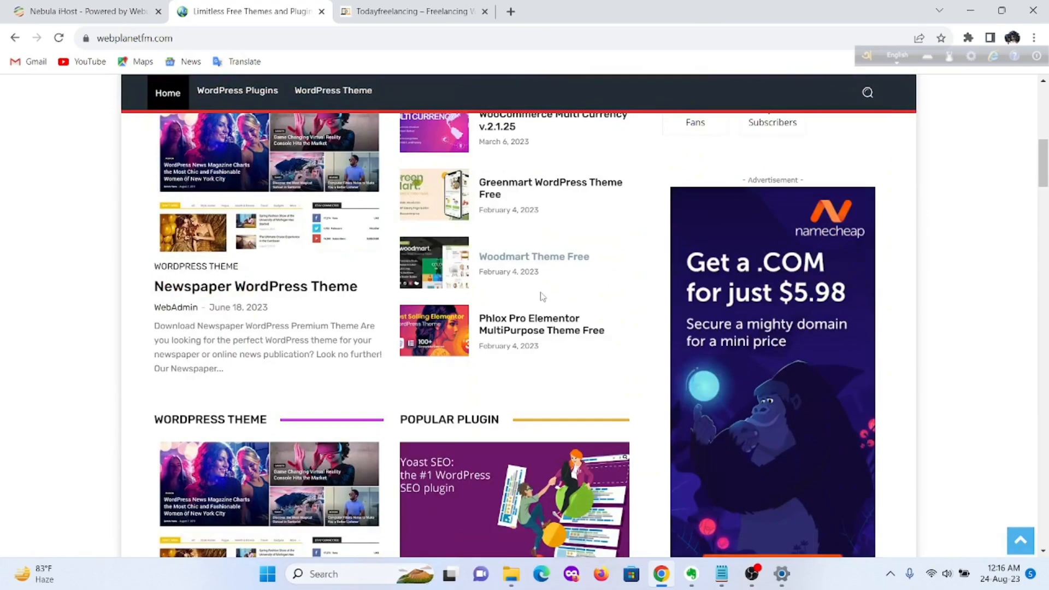
pyautogui.scroll(-6, 542, 297)
pyautogui.scroll(-4, 591, 307)
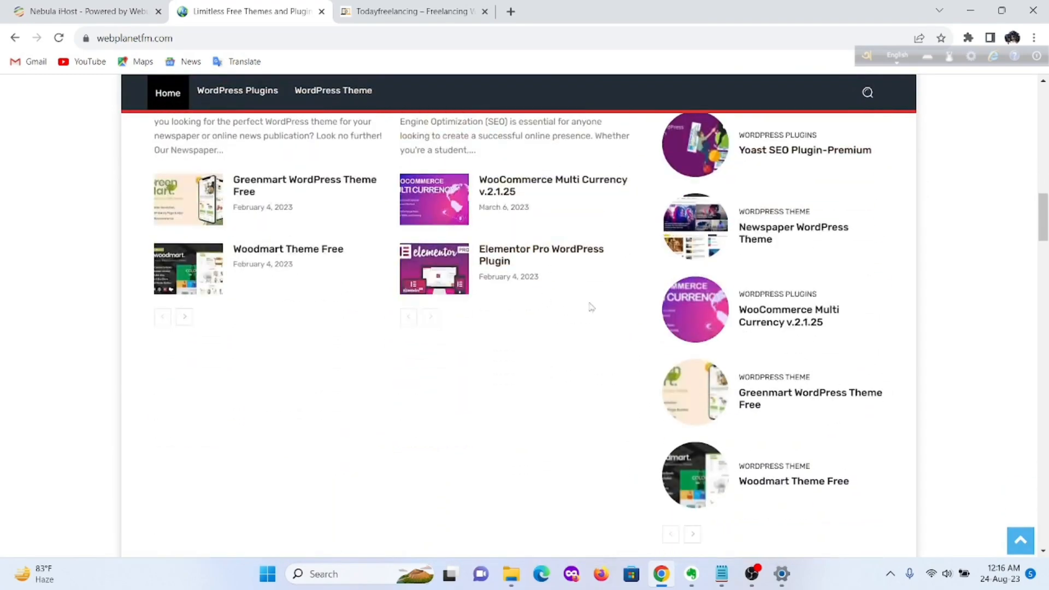
pyautogui.scroll(10, 562, 304)
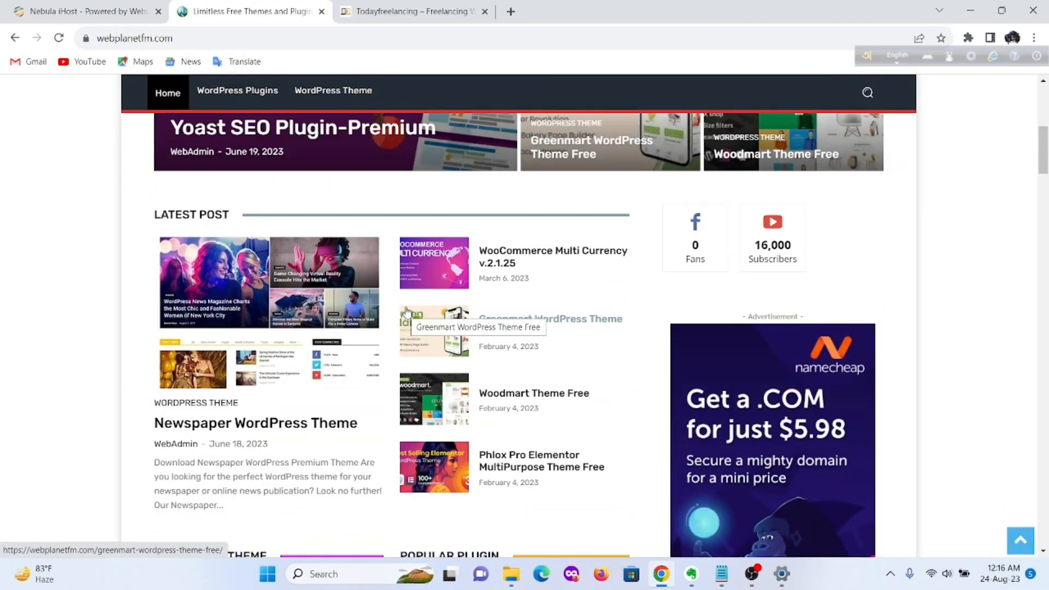
pyautogui.scroll(3, 415, 316)
pyautogui.scroll(5, 432, 314)
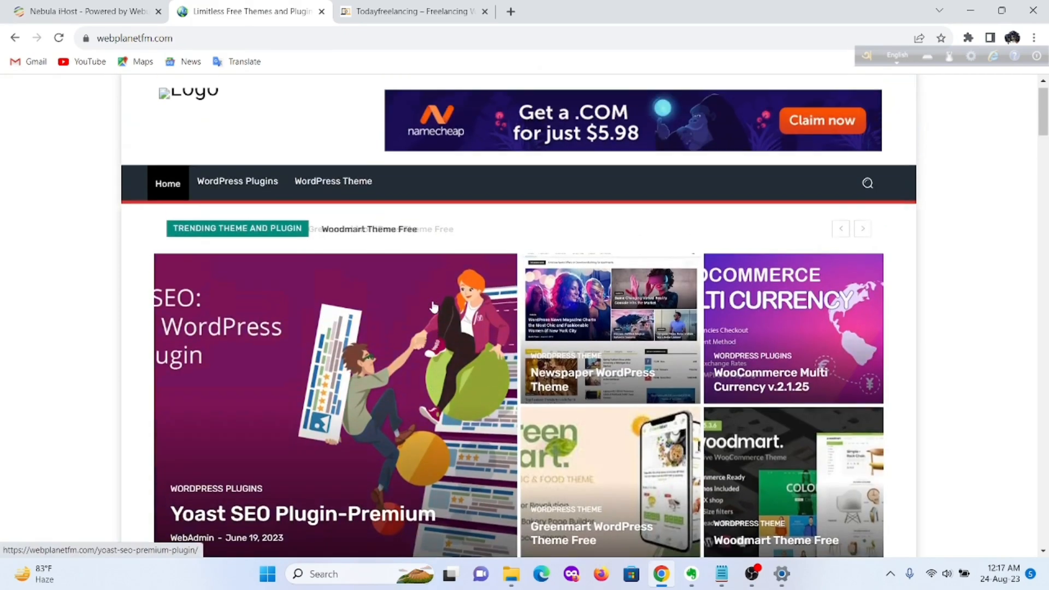
pyautogui.scroll(1, 433, 307)
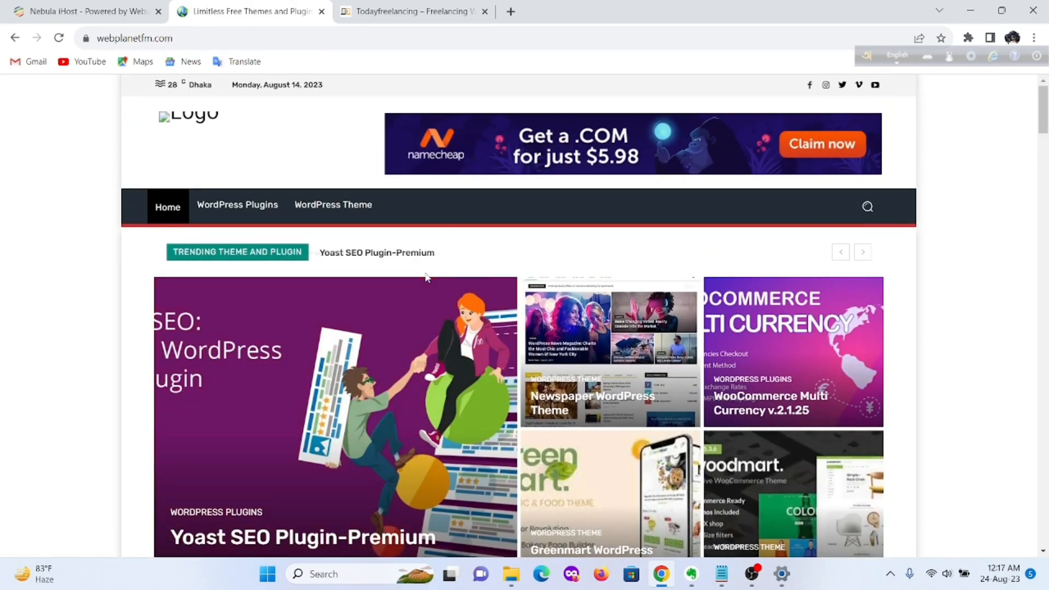
# Step: Search the hosting control panel for "file" and open the File Manager
pyautogui.click(108, 19)
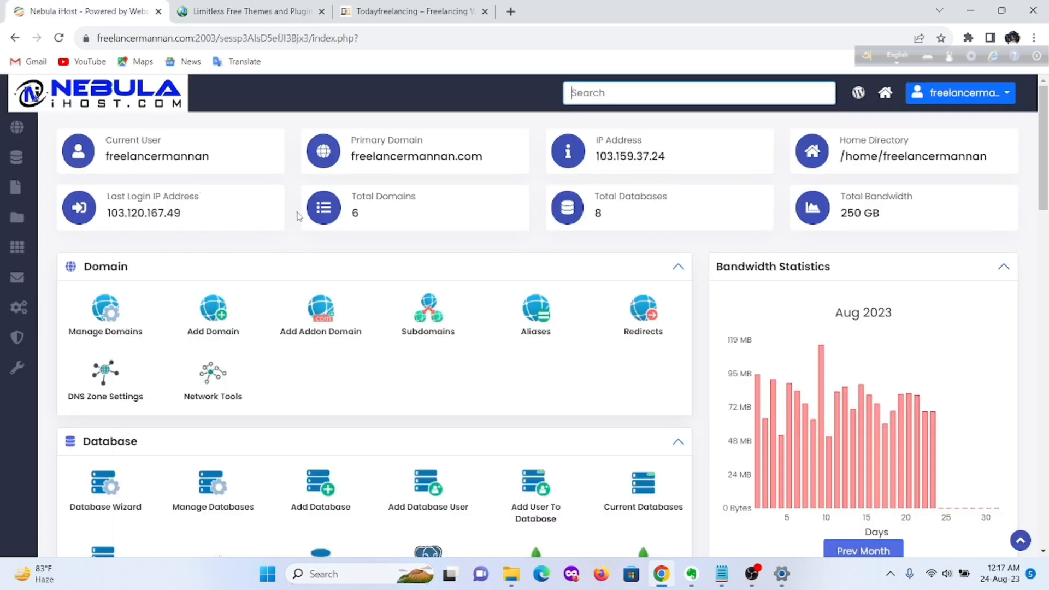
pyautogui.click(606, 94)
pyautogui.write('file')
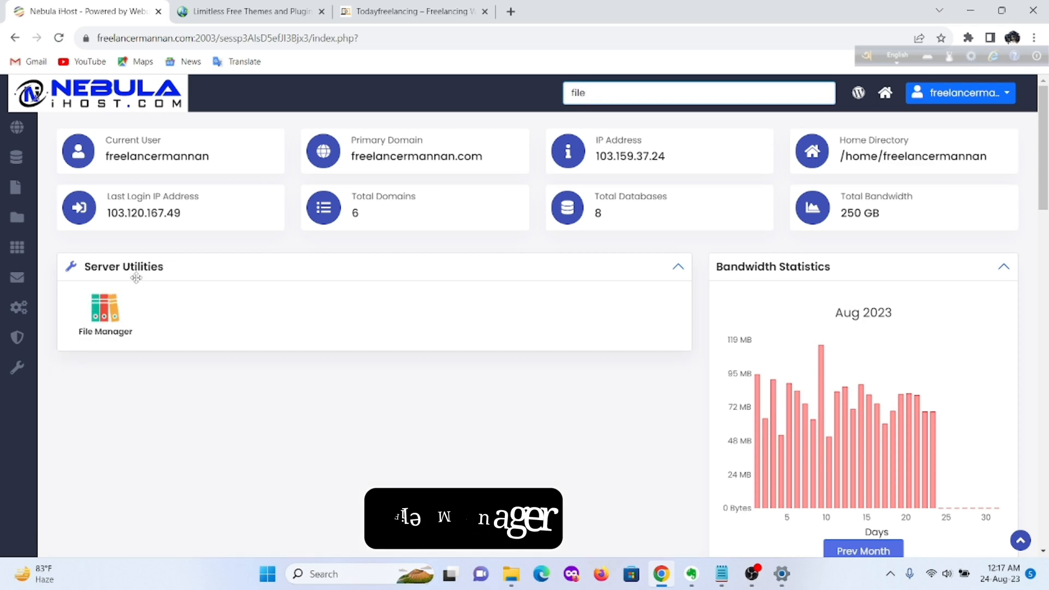
pyautogui.click(121, 311)
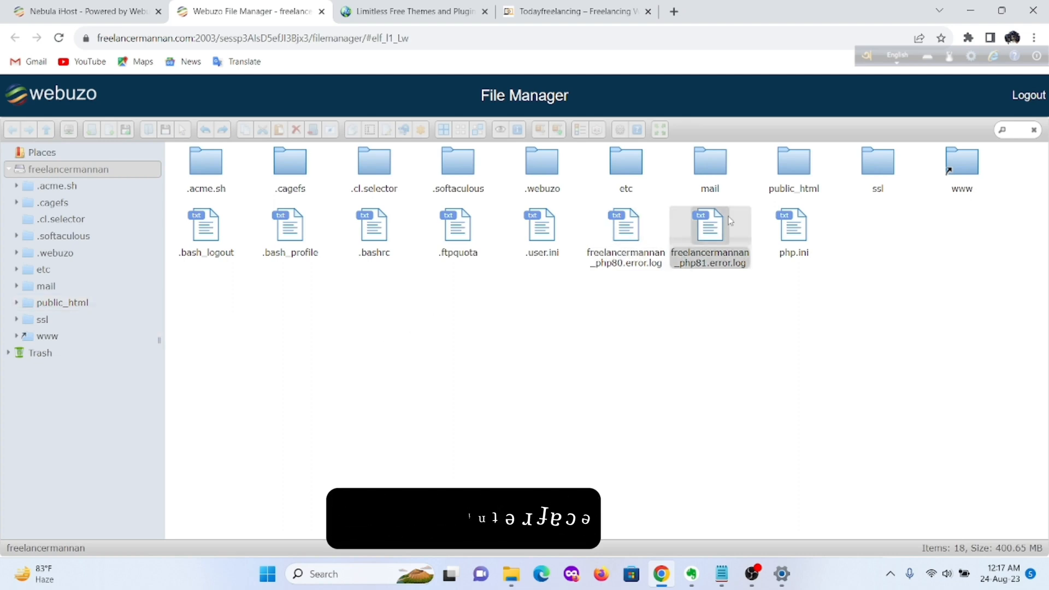
# Step: Check the website's domain and open the matching webplanetfm.com folder inside public_html
pyautogui.doubleClick(783, 186)
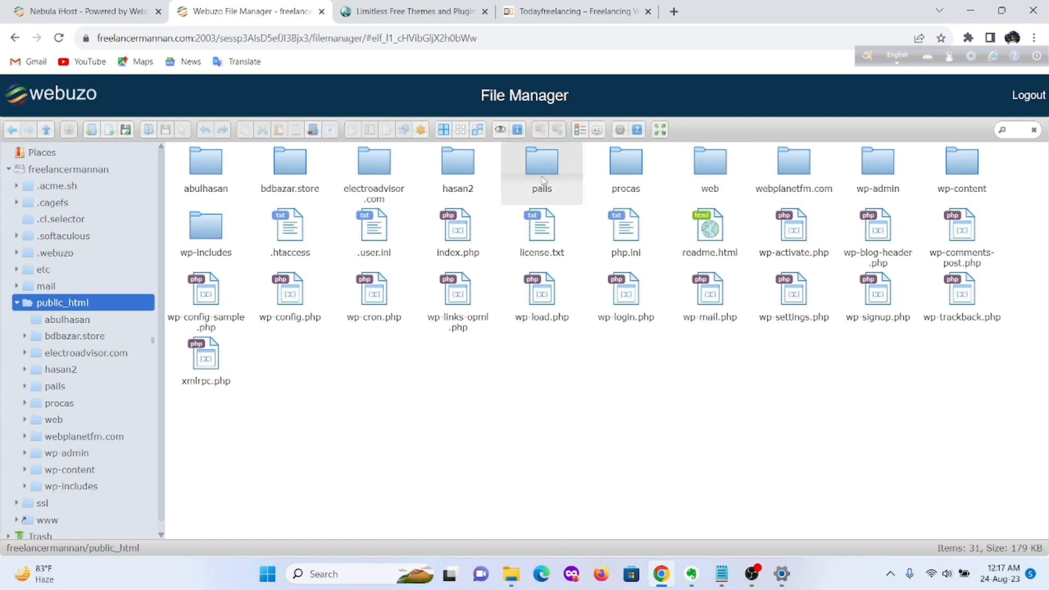
pyautogui.click(799, 195)
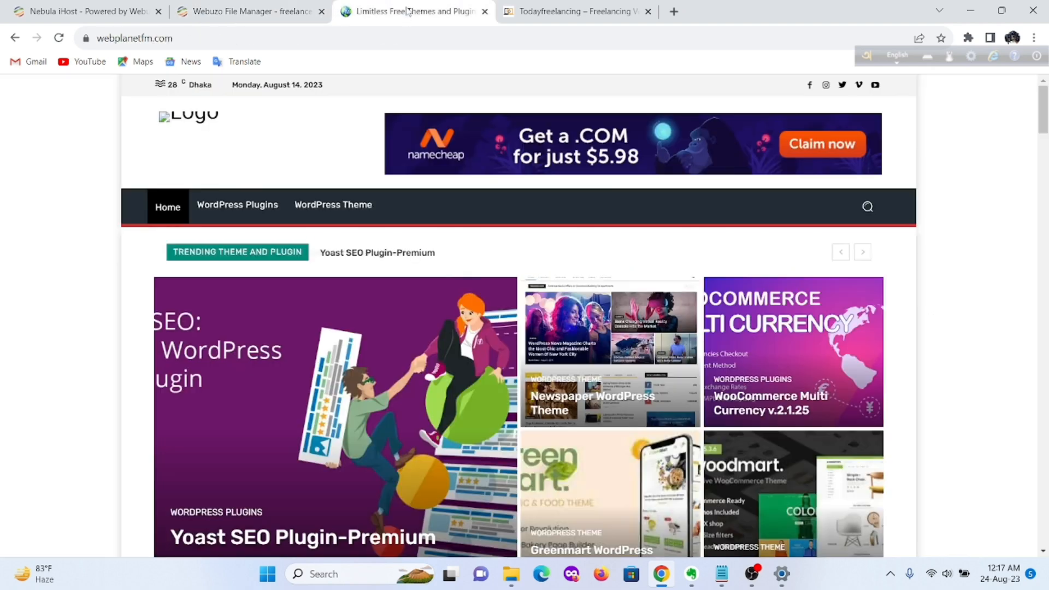
pyautogui.click(407, 11)
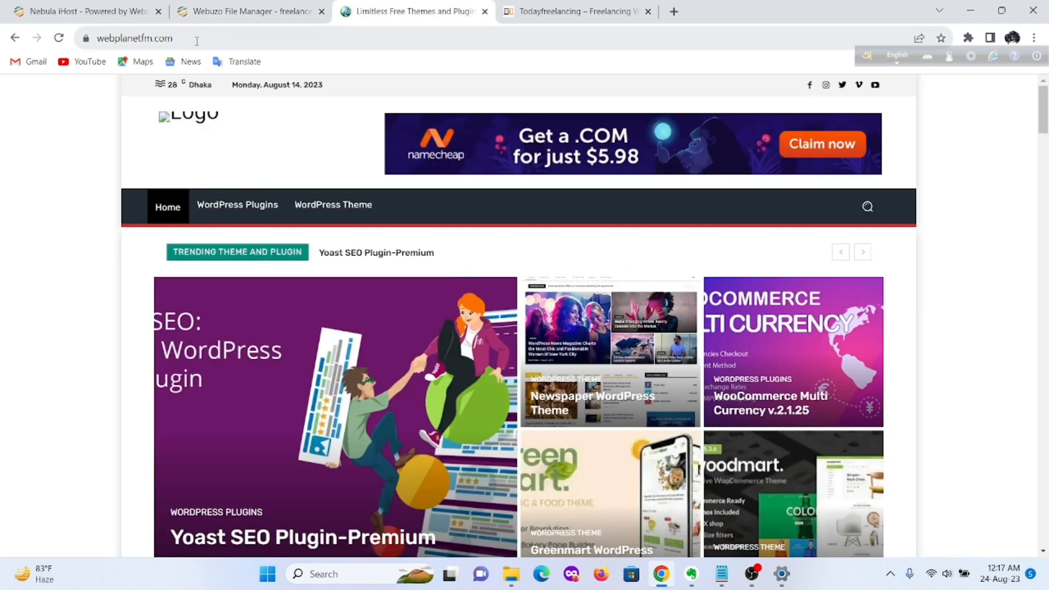
pyautogui.click(197, 39)
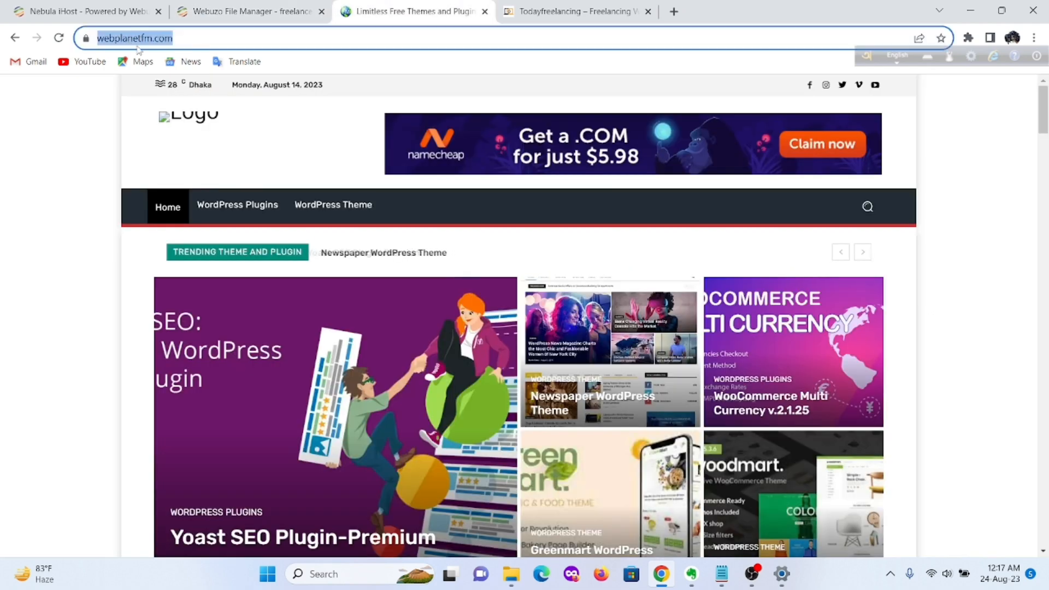
pyautogui.click(76, 10)
pyautogui.click(326, 8)
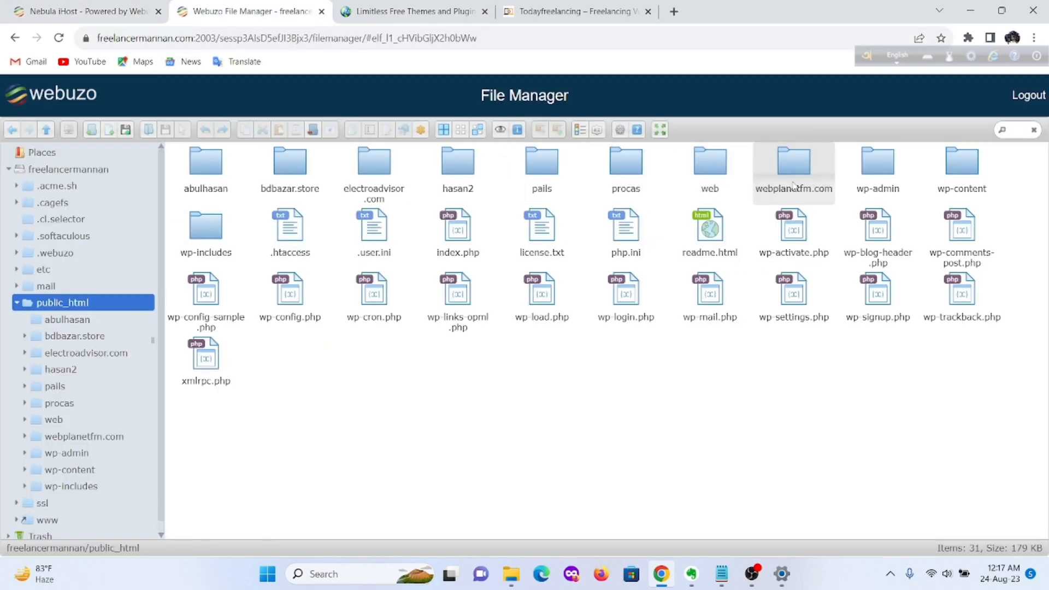
pyautogui.doubleClick(794, 173)
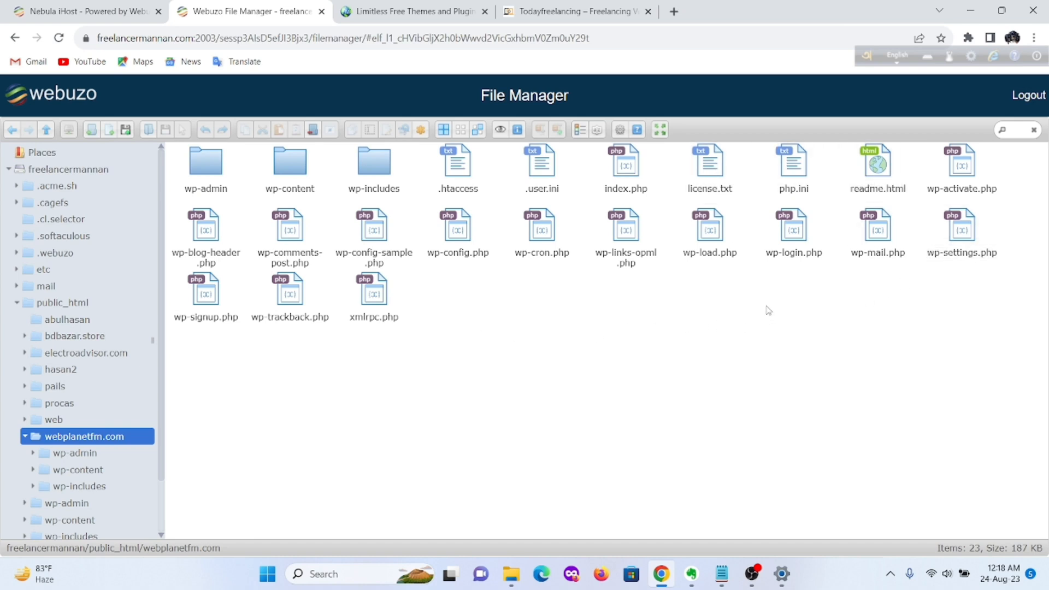
# Step: Select all files and folders in the webplanetfm.com folder and compress them into a ZIP archive with the default name
pyautogui.rightClick(485, 286)
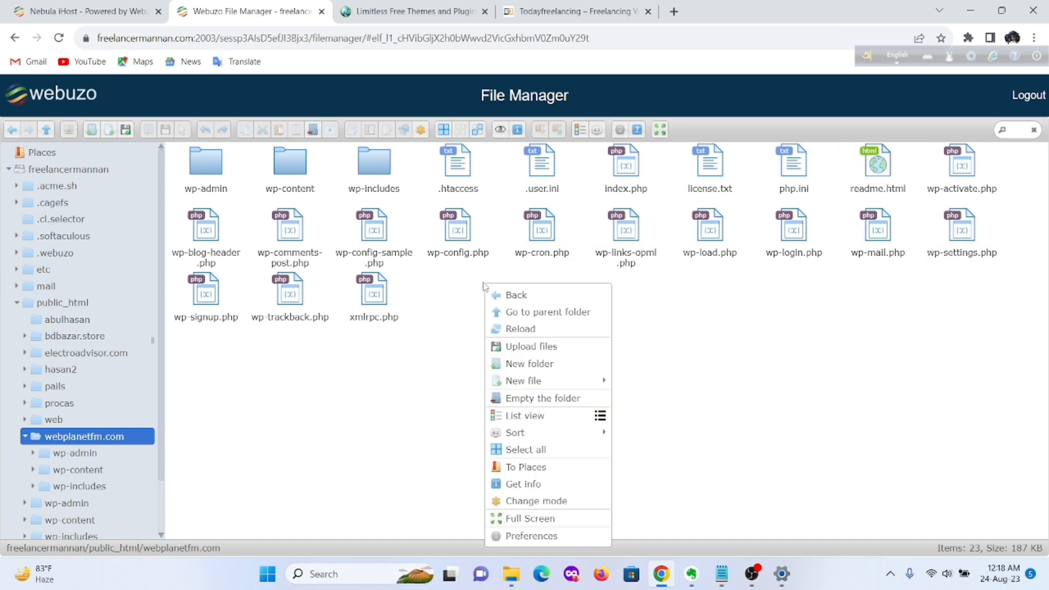
pyautogui.click(527, 450)
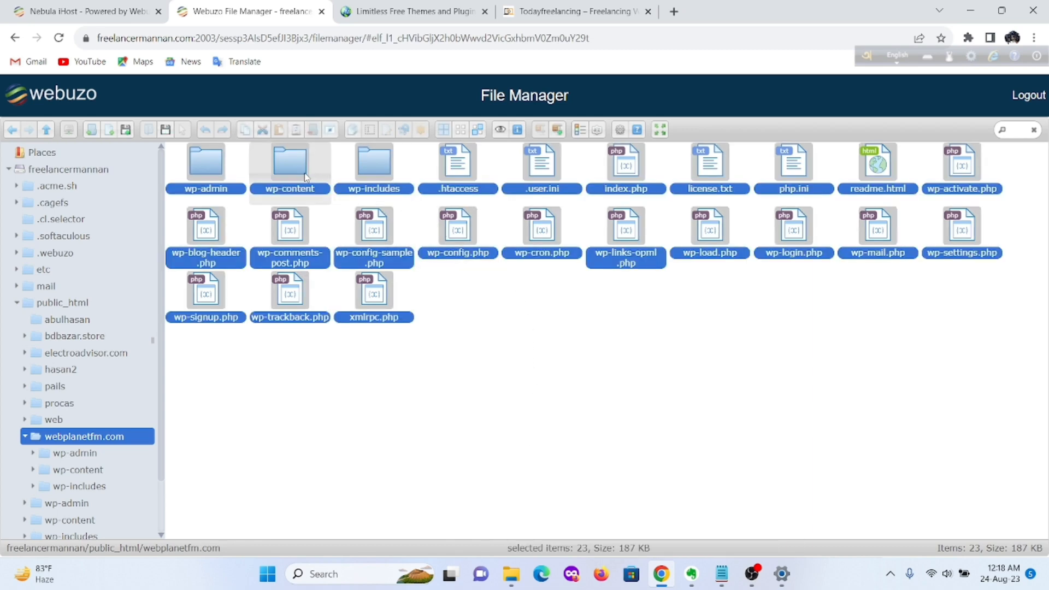
pyautogui.rightClick(306, 177)
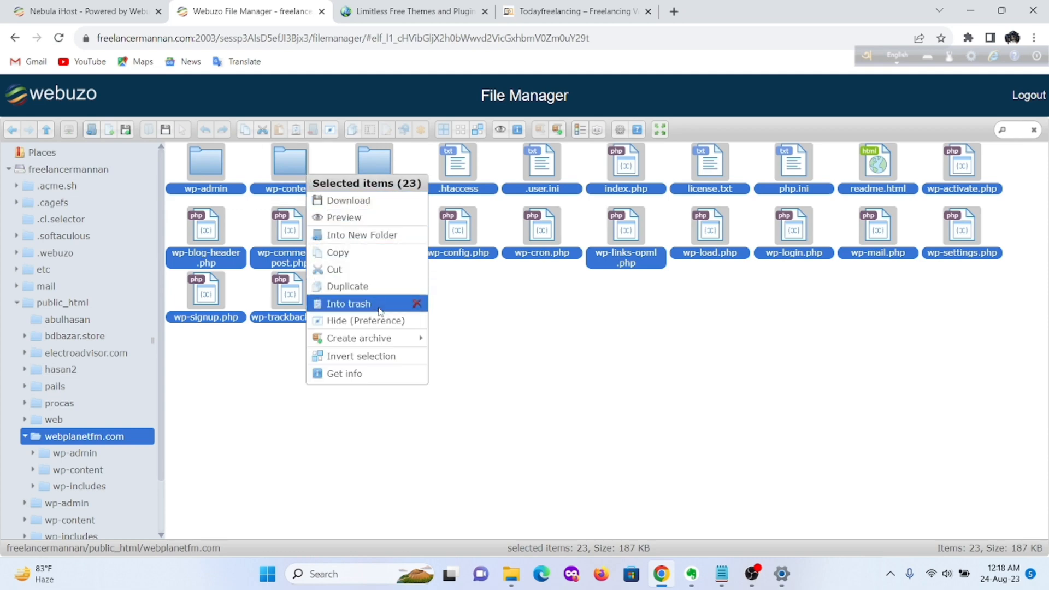
pyautogui.moveTo(396, 338)
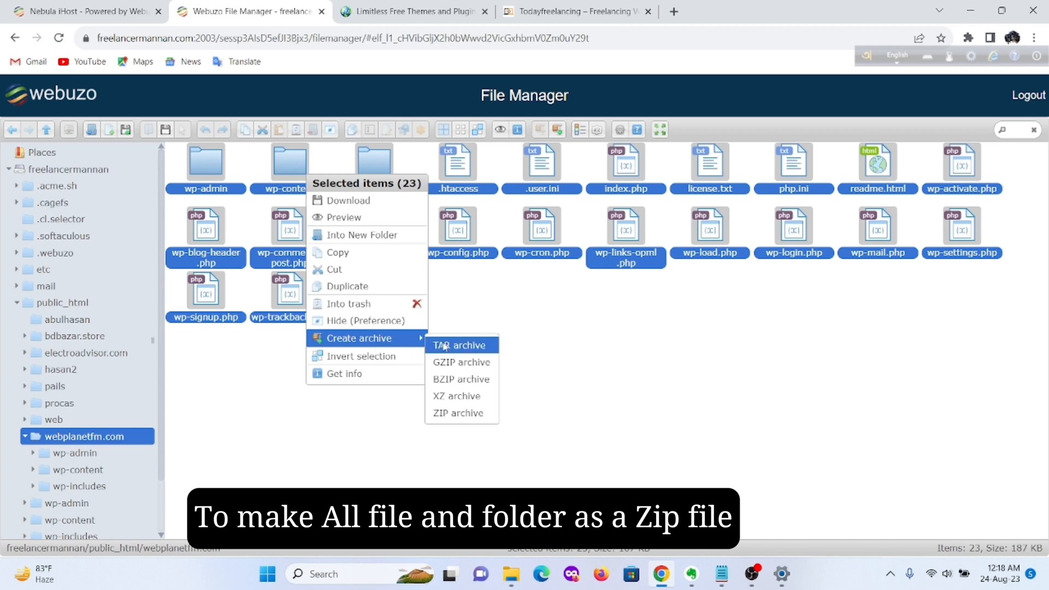
pyautogui.click(458, 413)
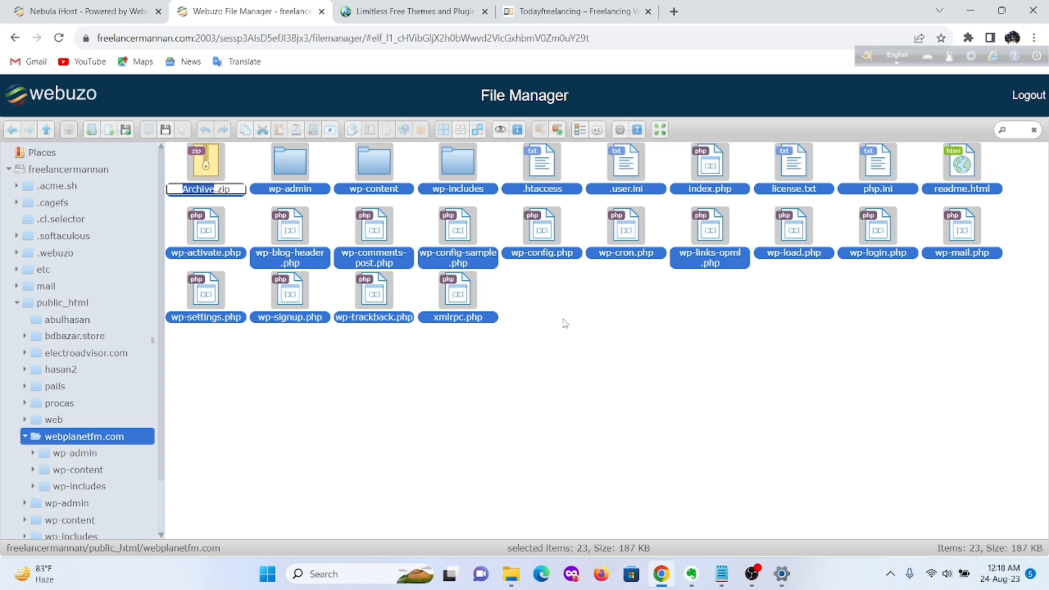
pyautogui.click(300, 400)
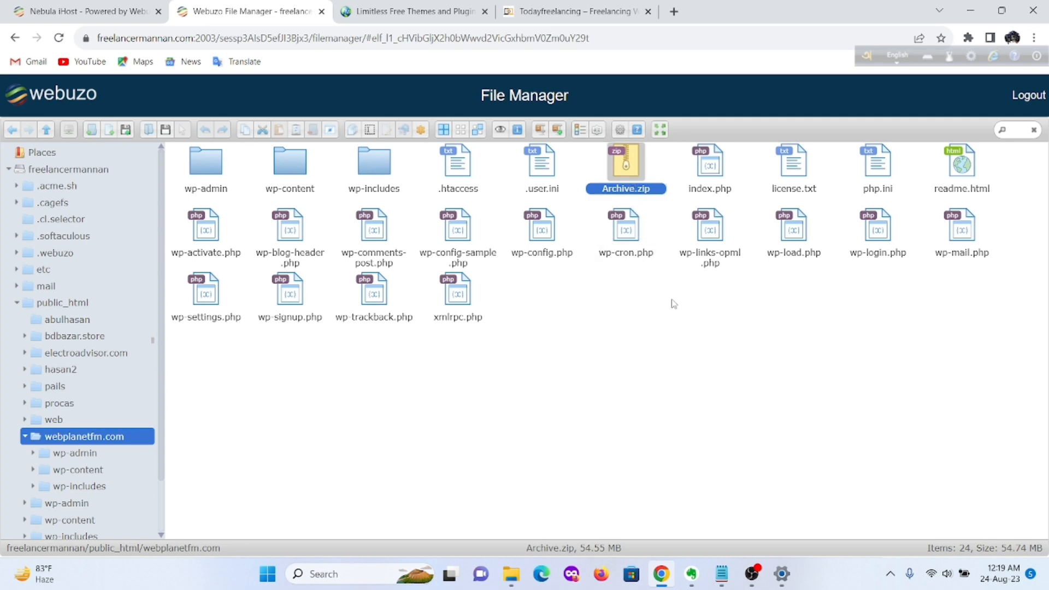
pyautogui.click(675, 362)
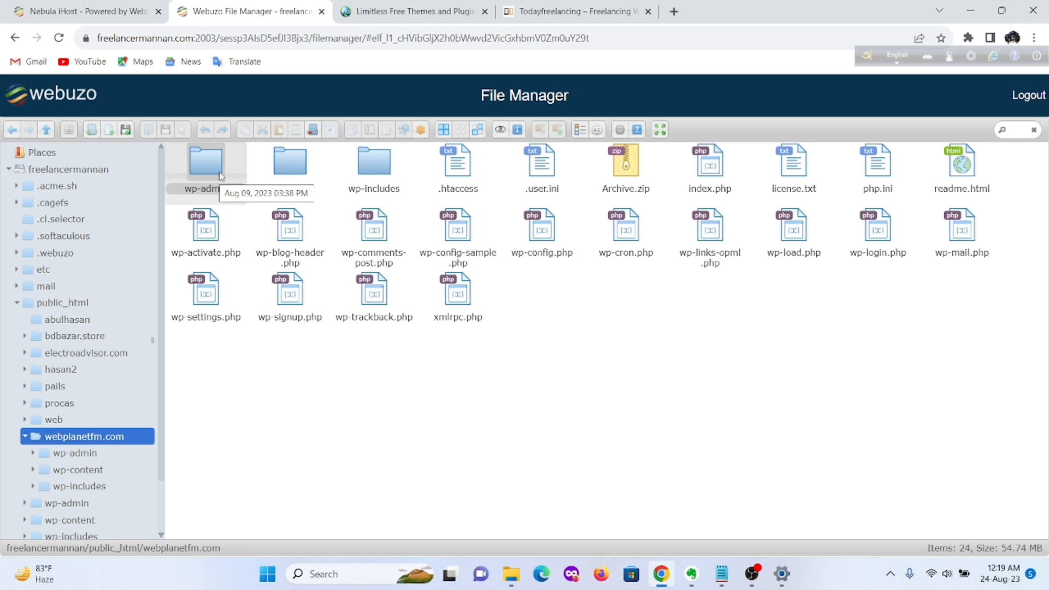
# Step: Download Archive.zip from the webplanetfm.com folder and check it in the browser's recent downloads
pyautogui.click(634, 176)
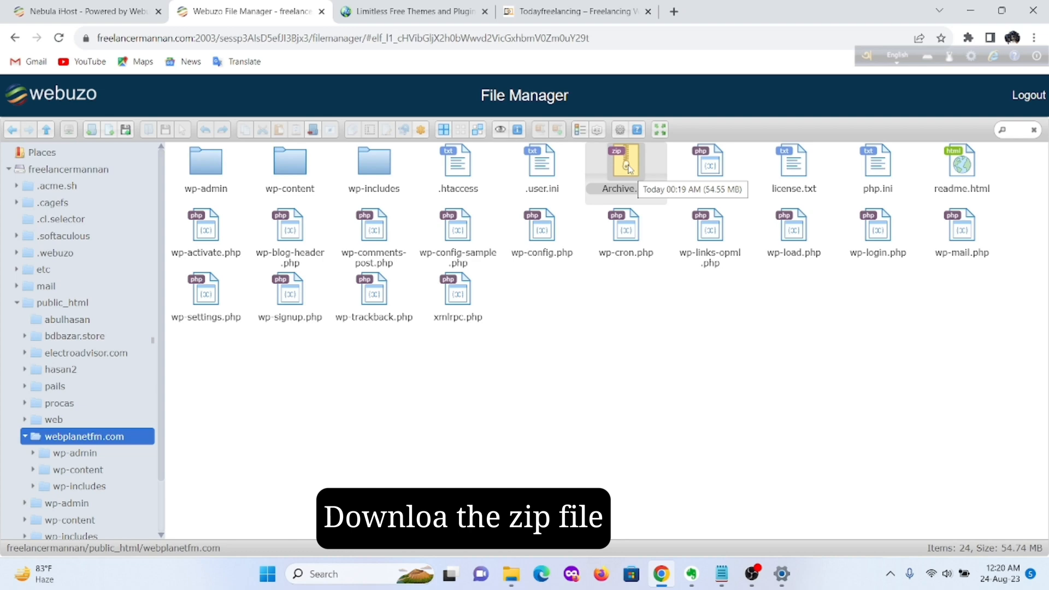
pyautogui.rightClick(630, 169)
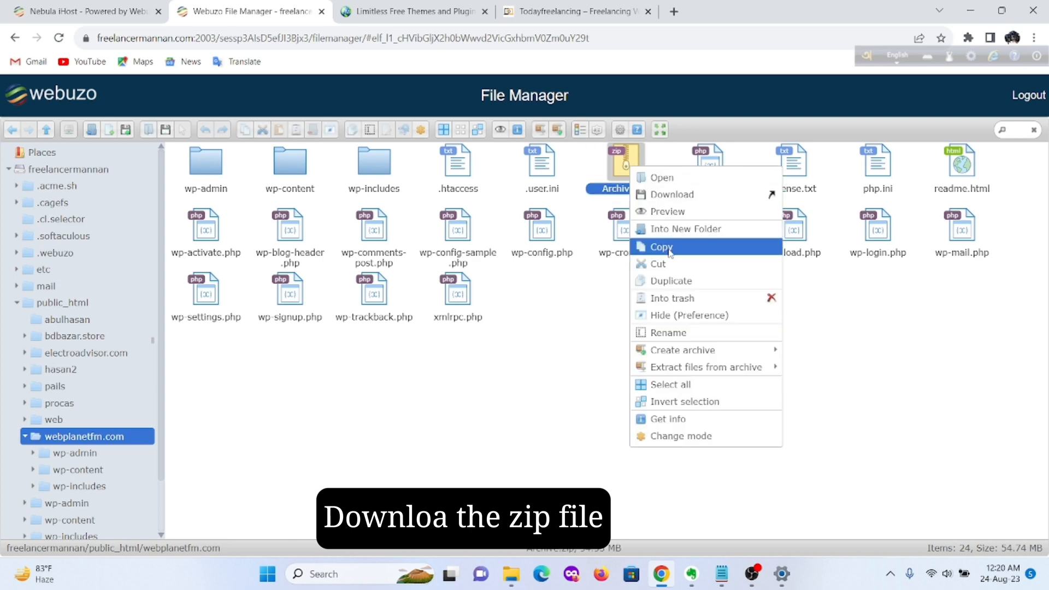
pyautogui.click(672, 195)
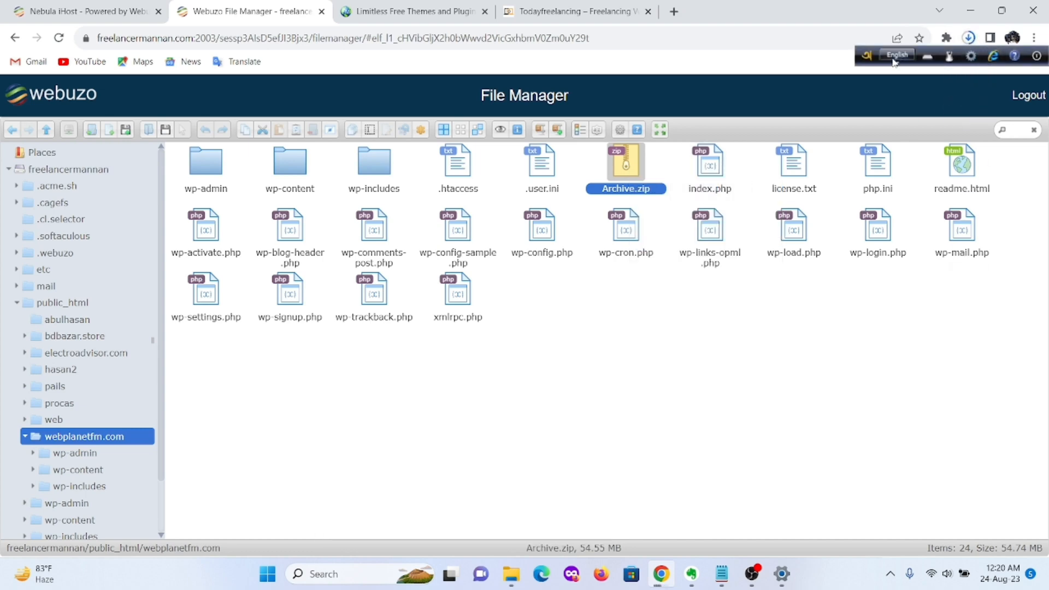
pyautogui.moveTo(868, 59); pyautogui.dragTo(961, 179)
pyautogui.click(968, 38)
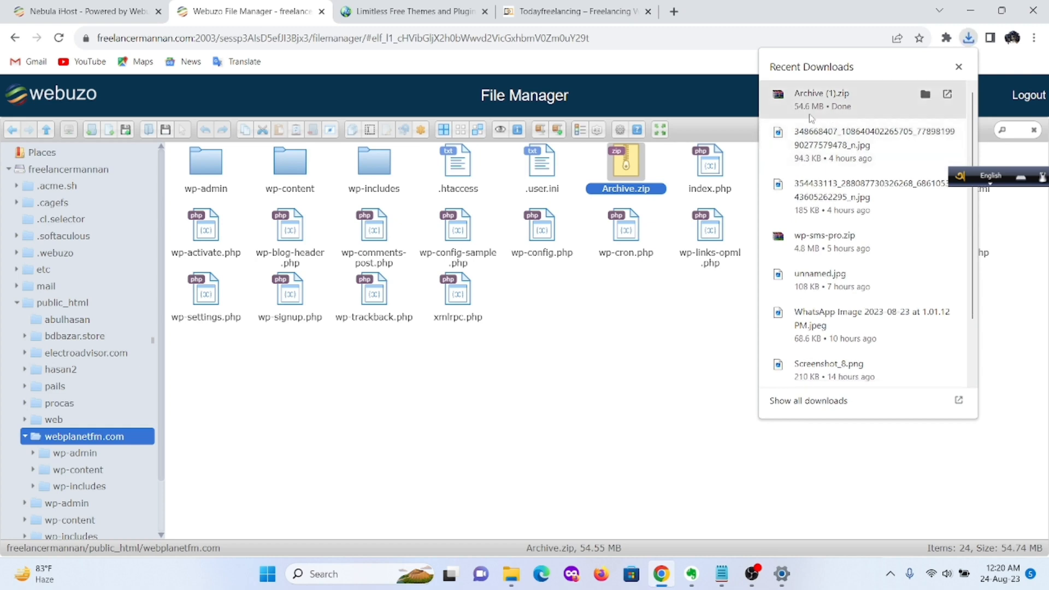
pyautogui.click(643, 188)
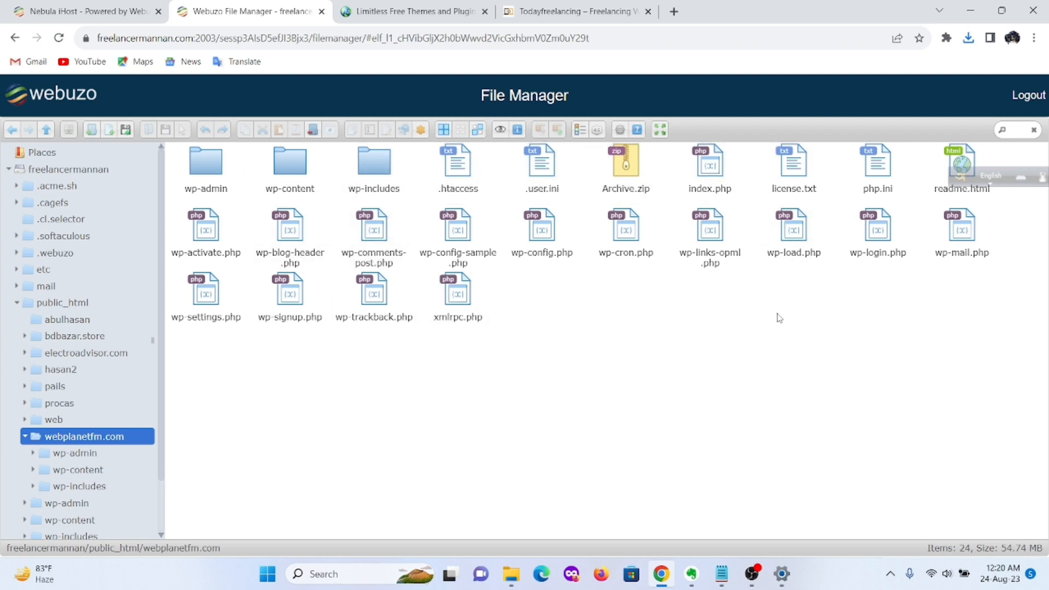
# Step: Move Archive.zip from the webplanetfm.com folder into the trash
pyautogui.click(631, 165)
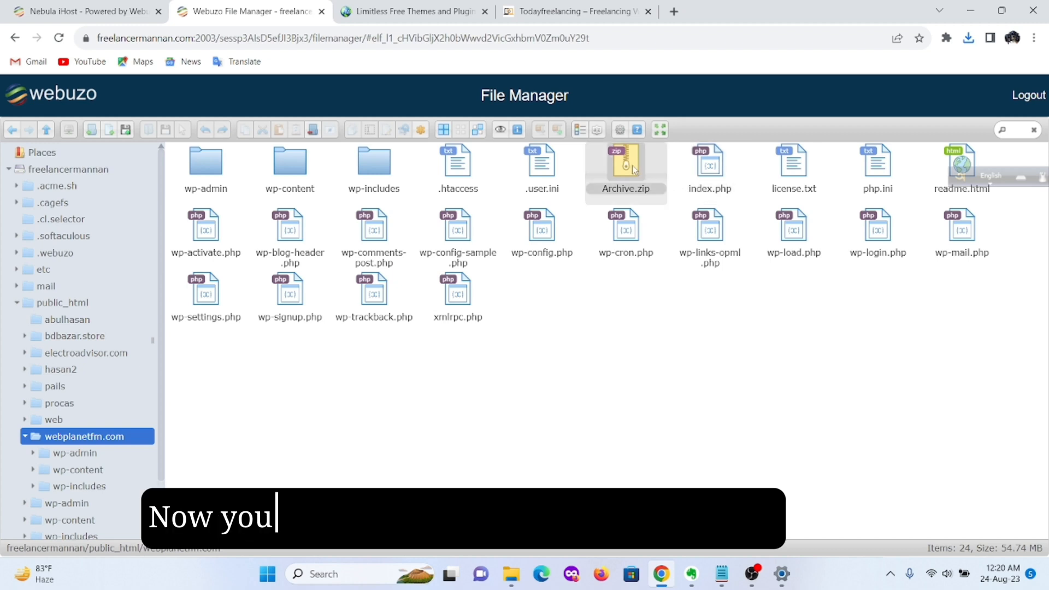
pyautogui.rightClick(632, 165)
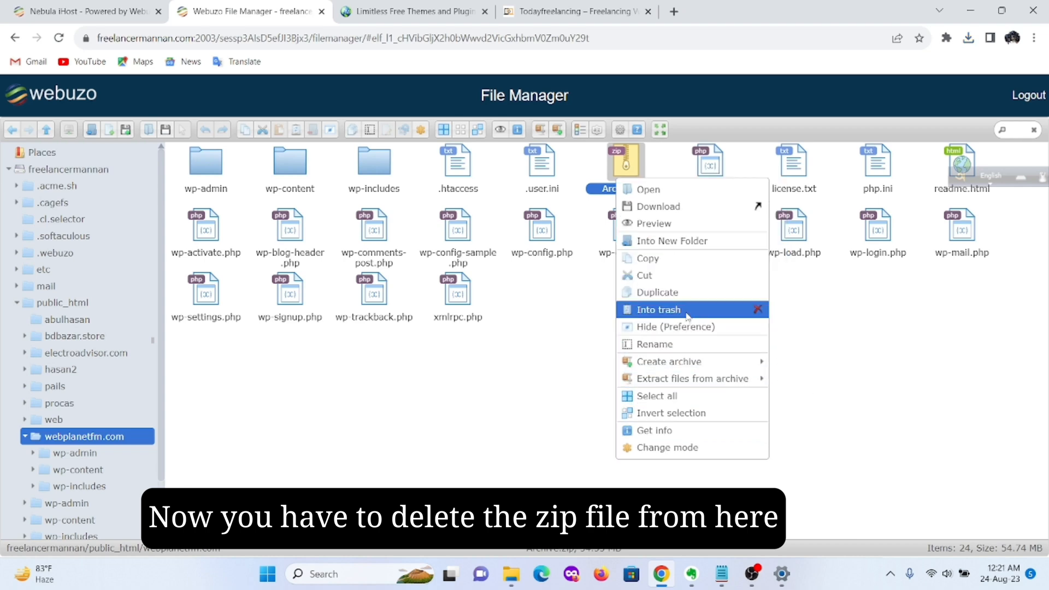
pyautogui.click(688, 316)
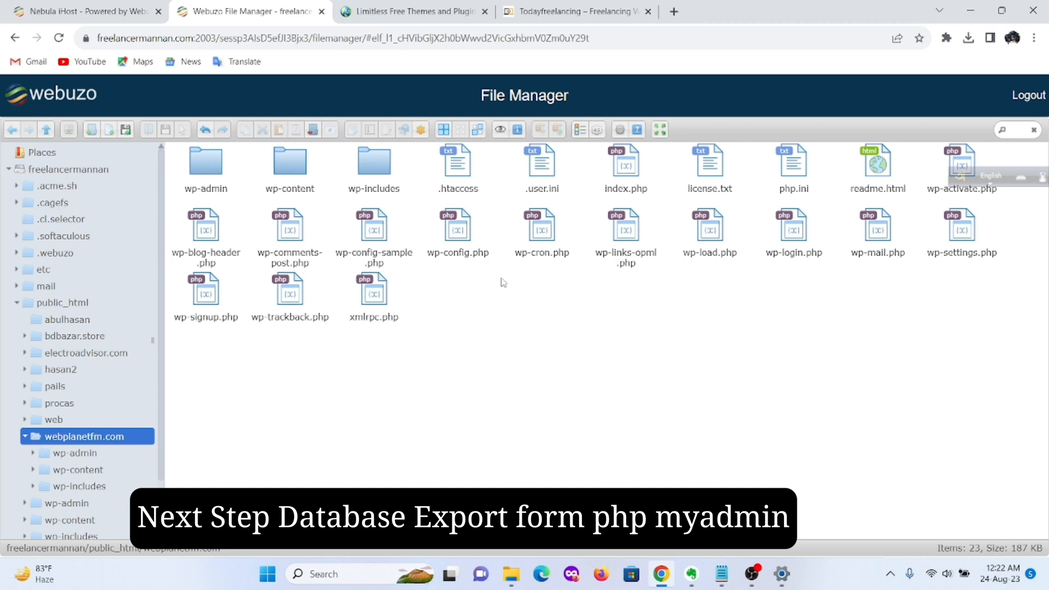
# Step: Return to the hosting control panel, search for "php" and open phpMyAdmin
pyautogui.click(95, 16)
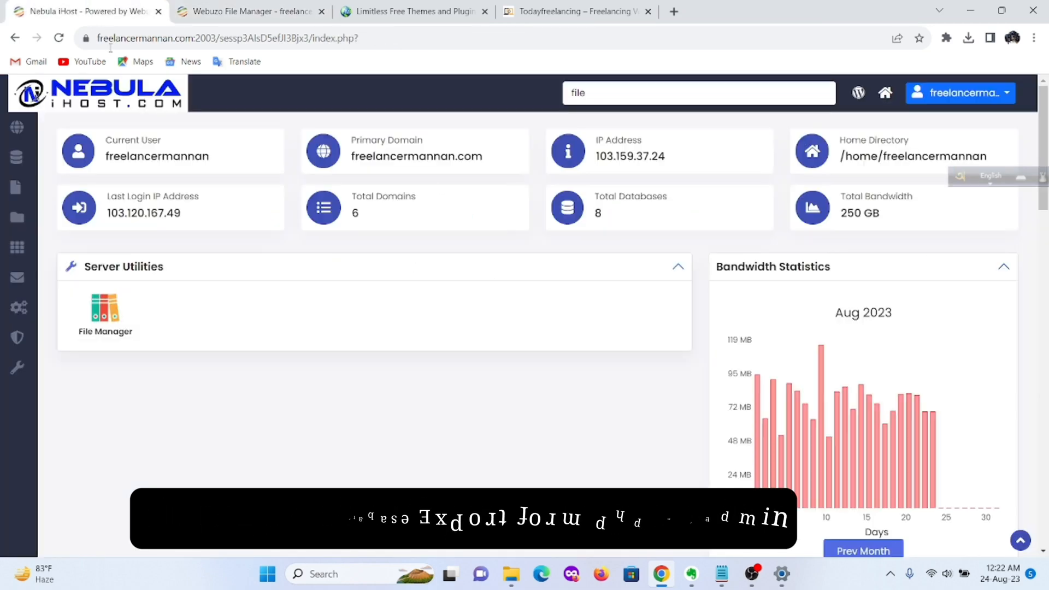
pyautogui.doubleClick(648, 98)
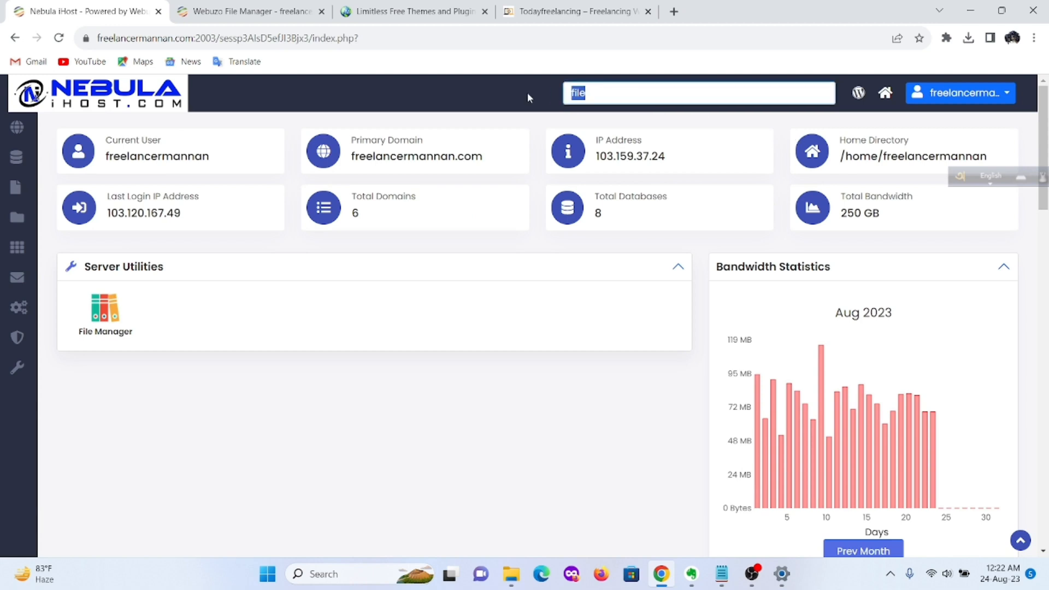
pyautogui.write('php')
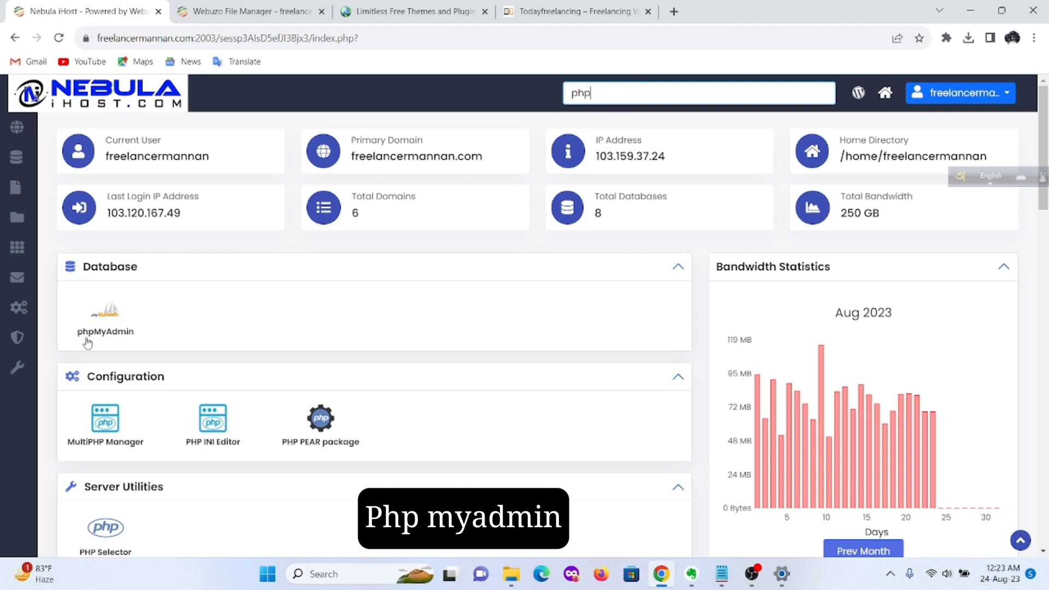
pyautogui.click(112, 332)
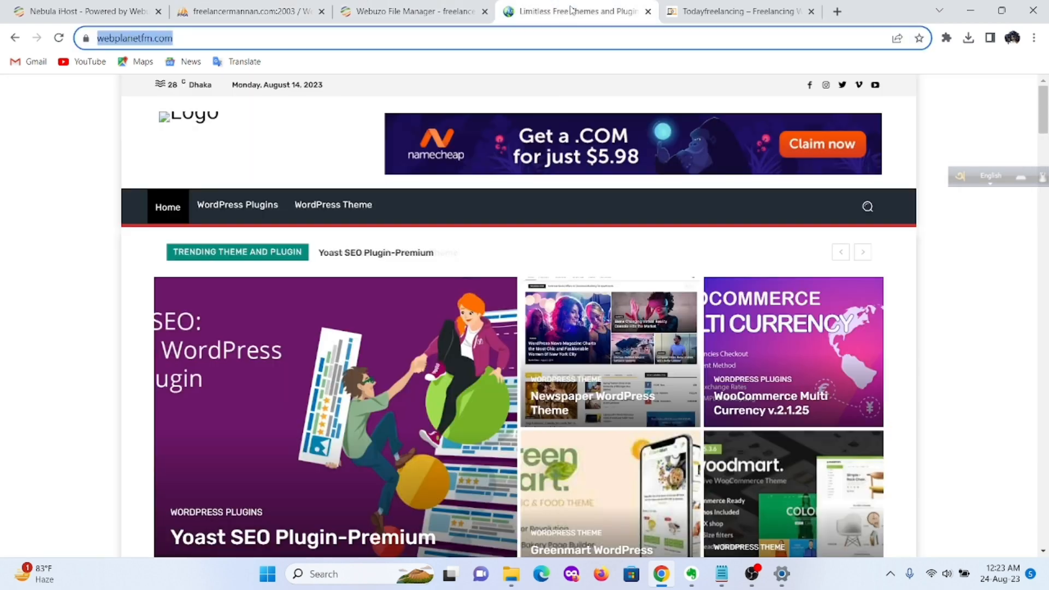
# Step: Open wp-config.php from the webplanetfm.com folder in the TextArea editor to check which database the site uses
pyautogui.click(574, 10)
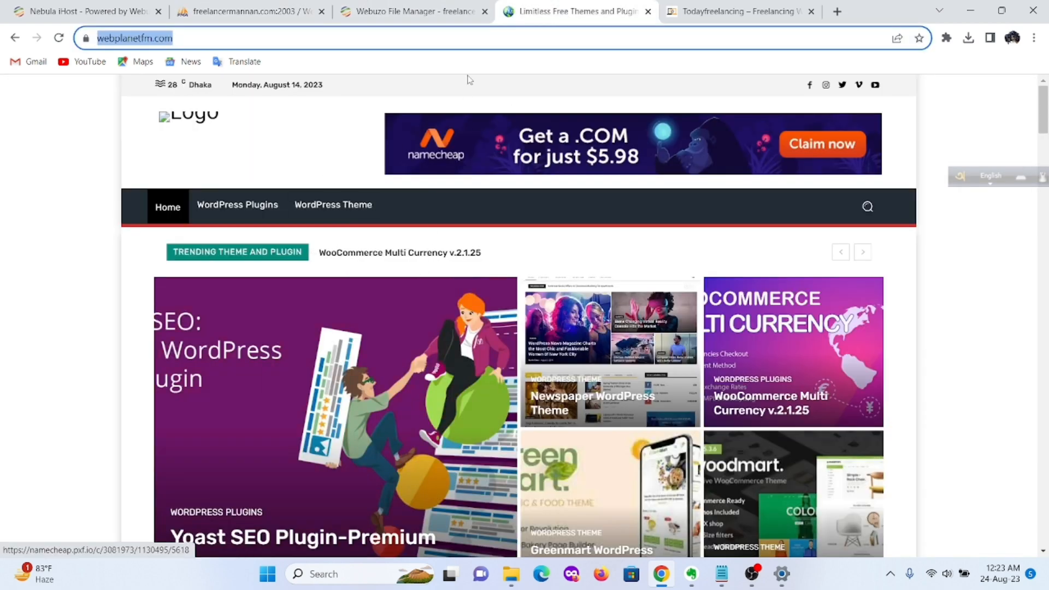
pyautogui.click(406, 10)
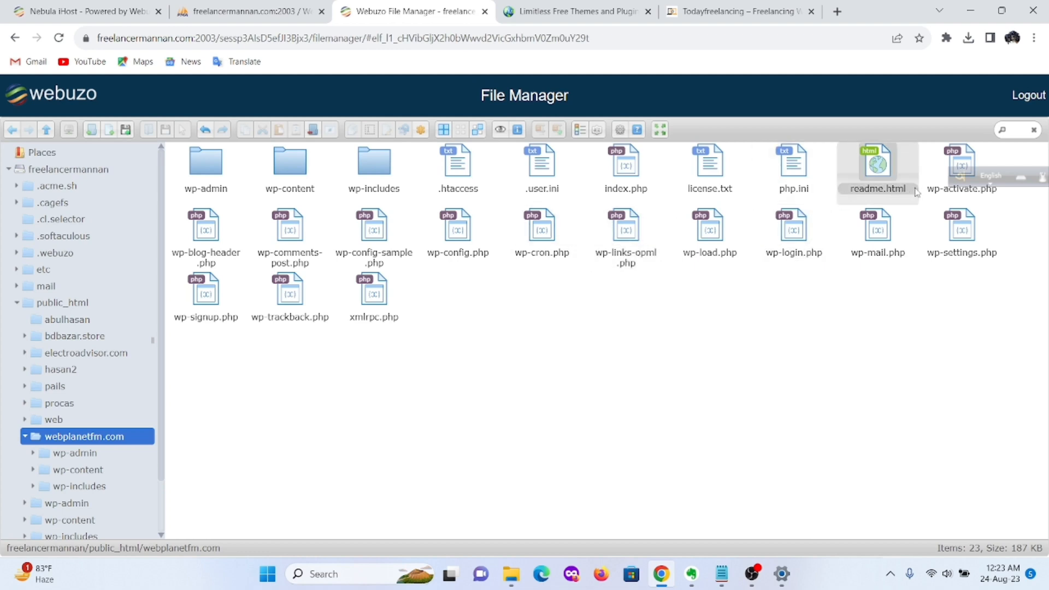
pyautogui.click(439, 261)
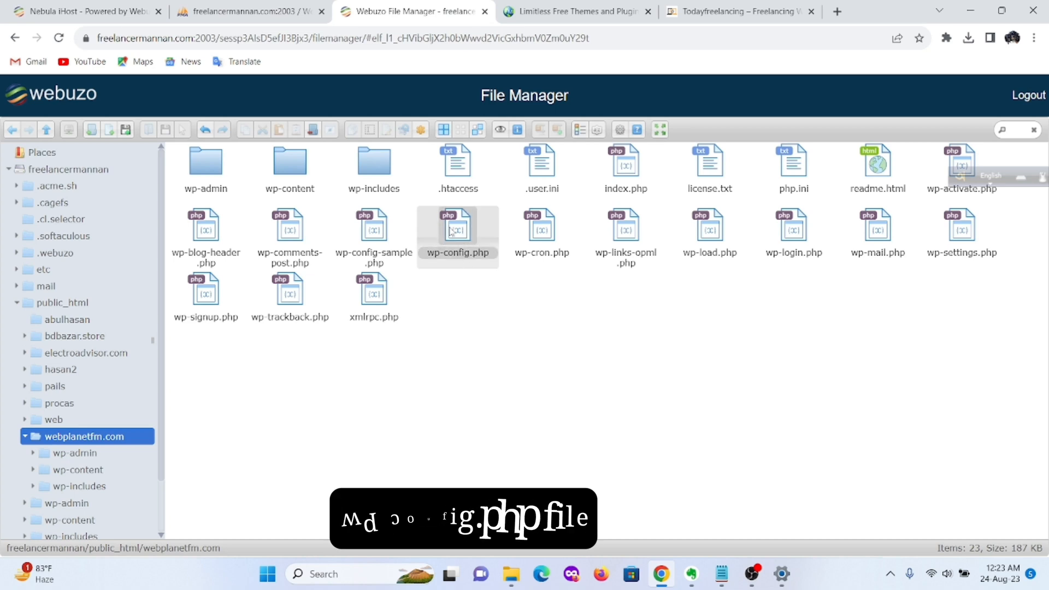
pyautogui.rightClick(464, 244)
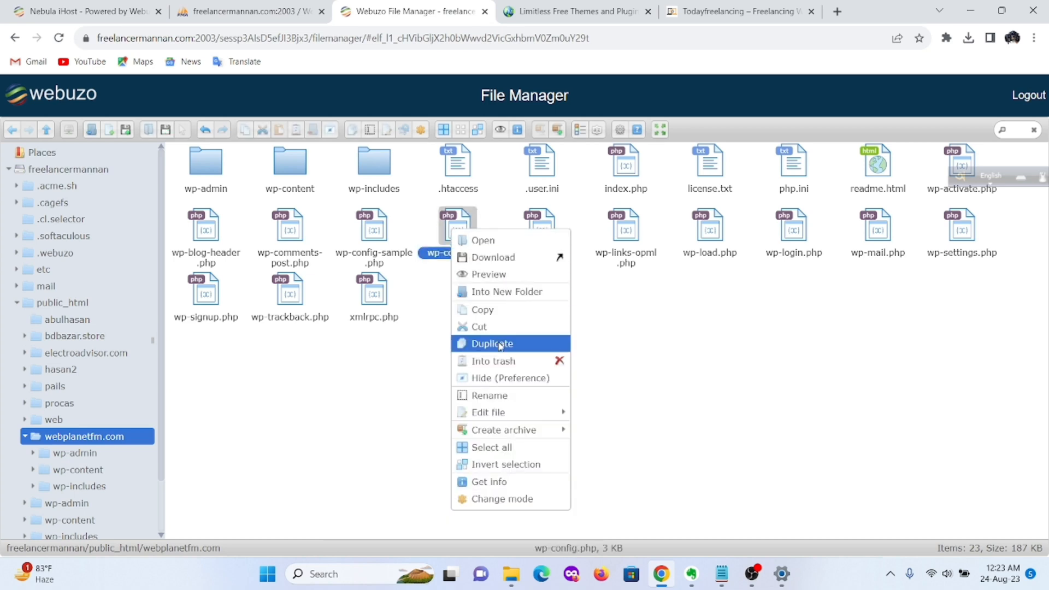
pyautogui.moveTo(499, 422)
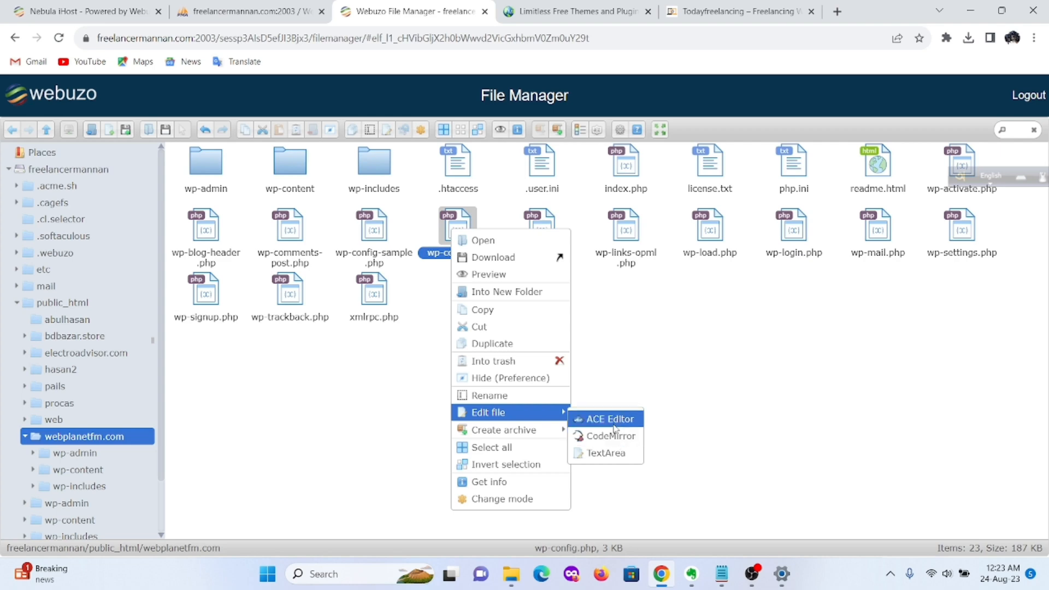
pyautogui.click(621, 460)
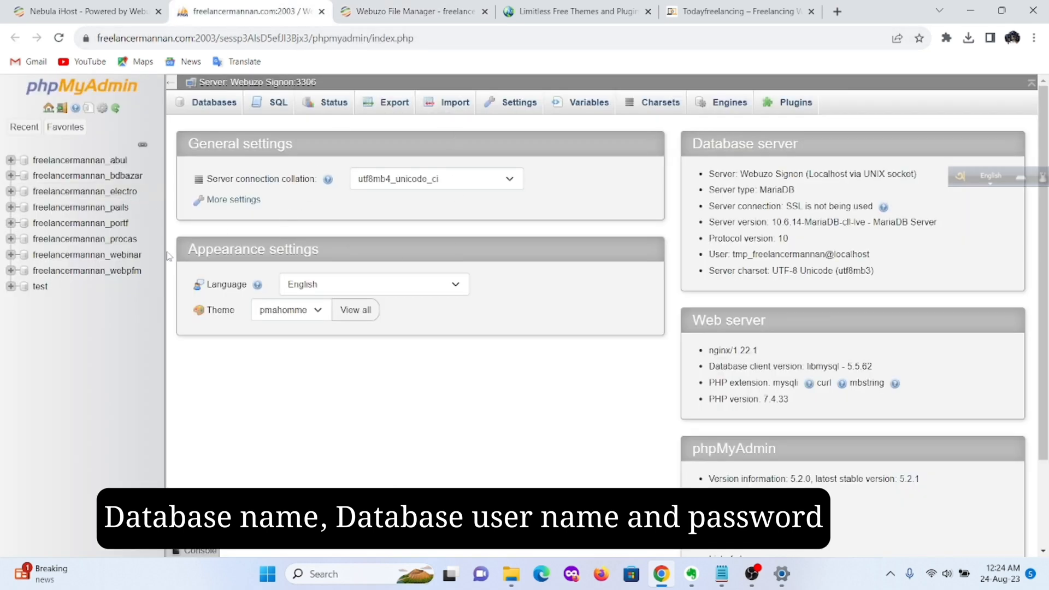
# Step: Open the freelancermannan_webpfm database in phpMyAdmin and select all of its tables
pyautogui.click(96, 272)
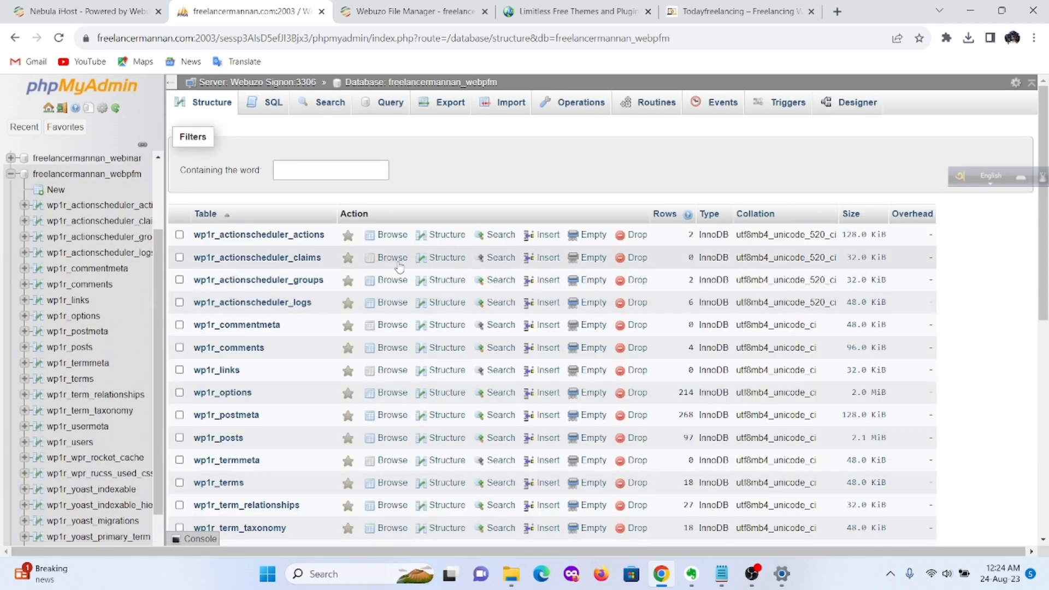
pyautogui.scroll(-8, 404, 266)
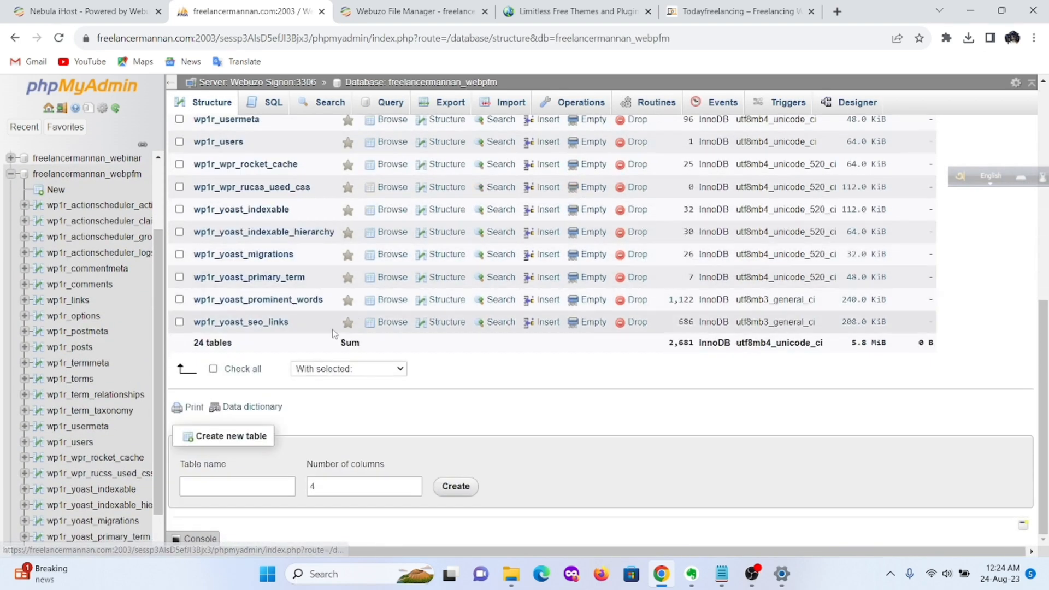
pyautogui.click(213, 370)
pyautogui.scroll(8, 356, 395)
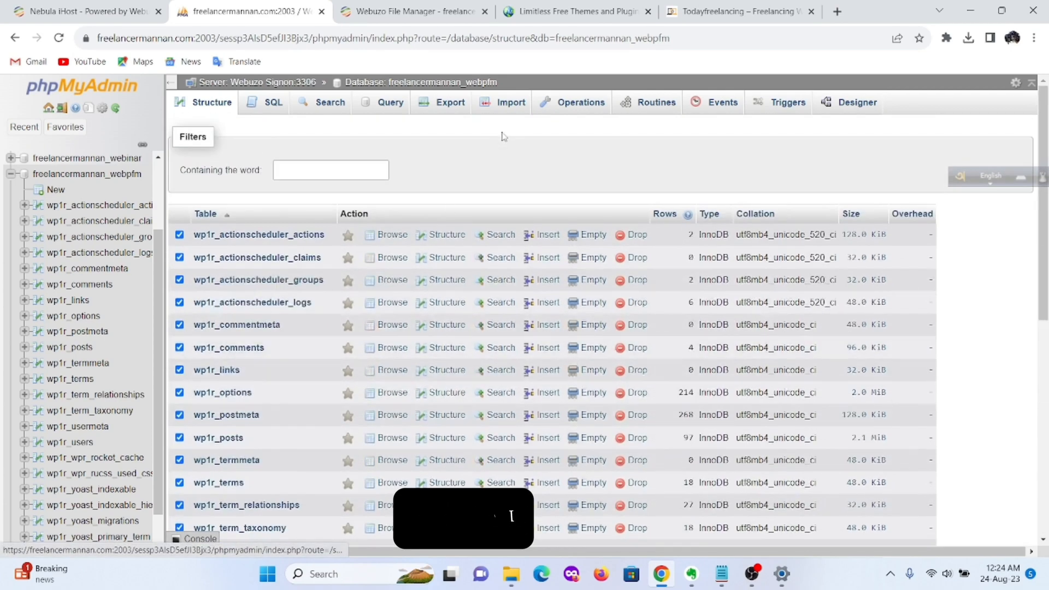
# Step: Export the freelancermannan_webpfm database with the Quick method in SQL format and check the file in the browser's recent downloads
pyautogui.click(438, 107)
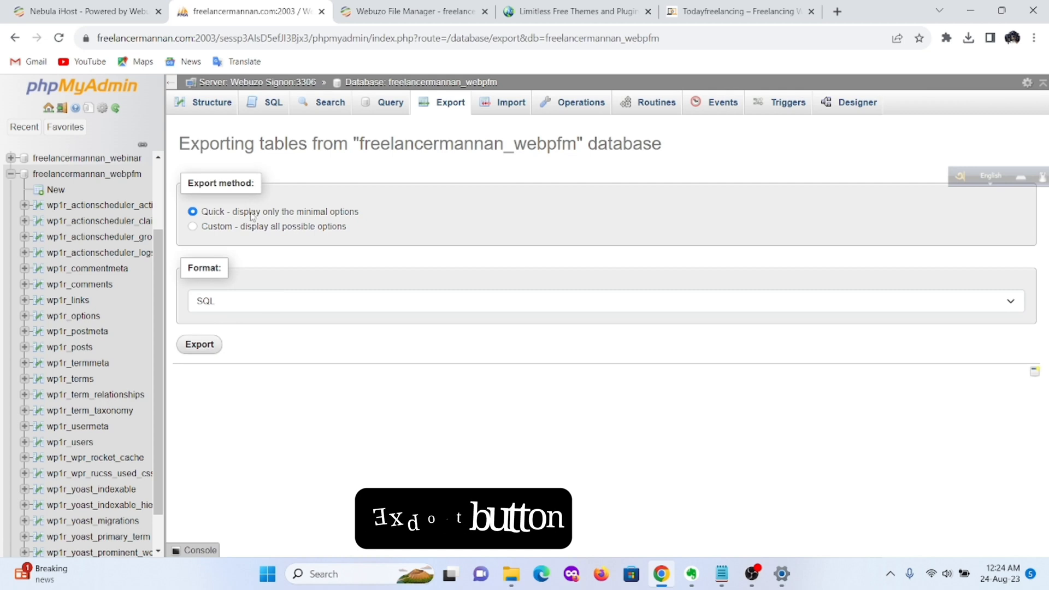
pyautogui.click(206, 348)
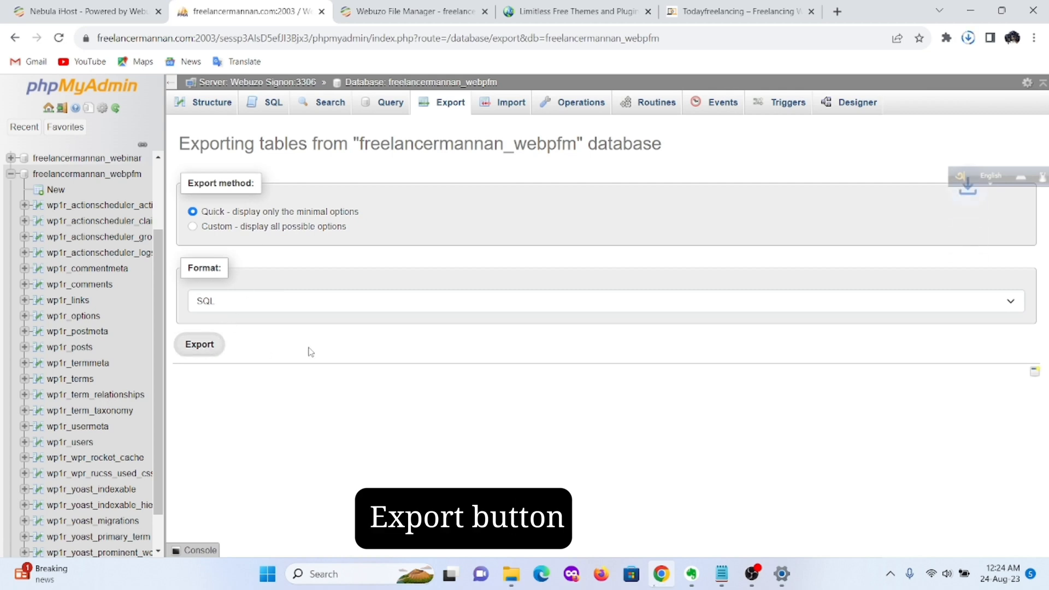
pyautogui.click(968, 39)
pyautogui.click(967, 43)
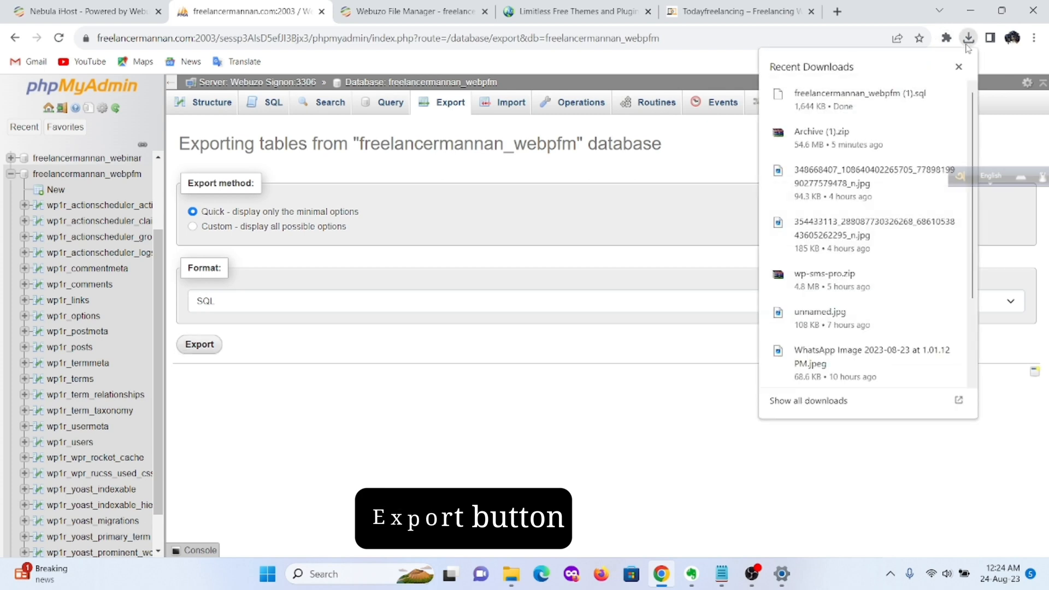
pyautogui.click(579, 474)
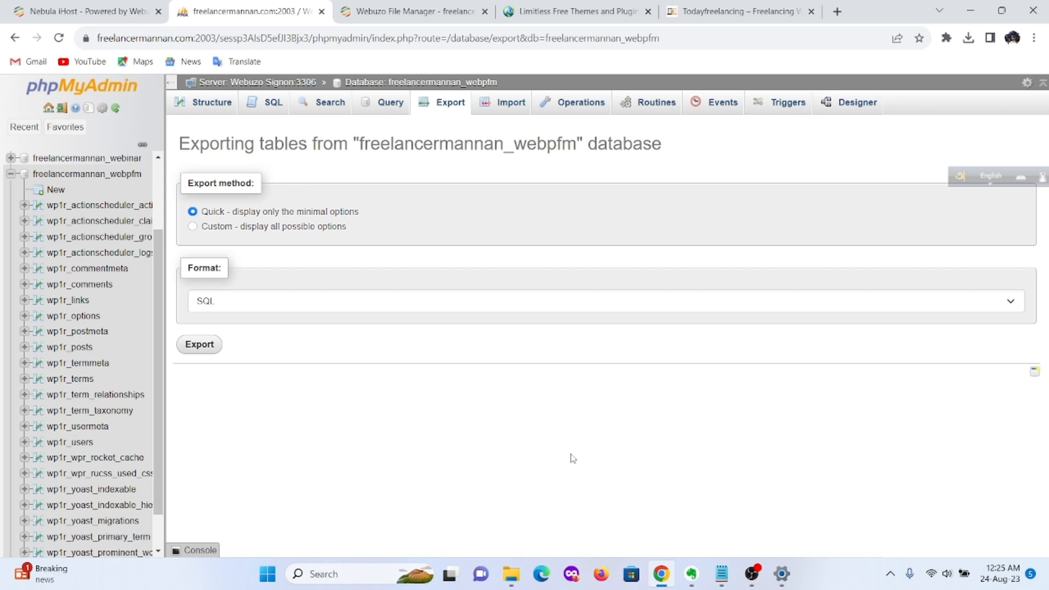
# Step: Go back to the hosting control panel, search for "sub" and open the Subdomains form
pyautogui.click(82, 11)
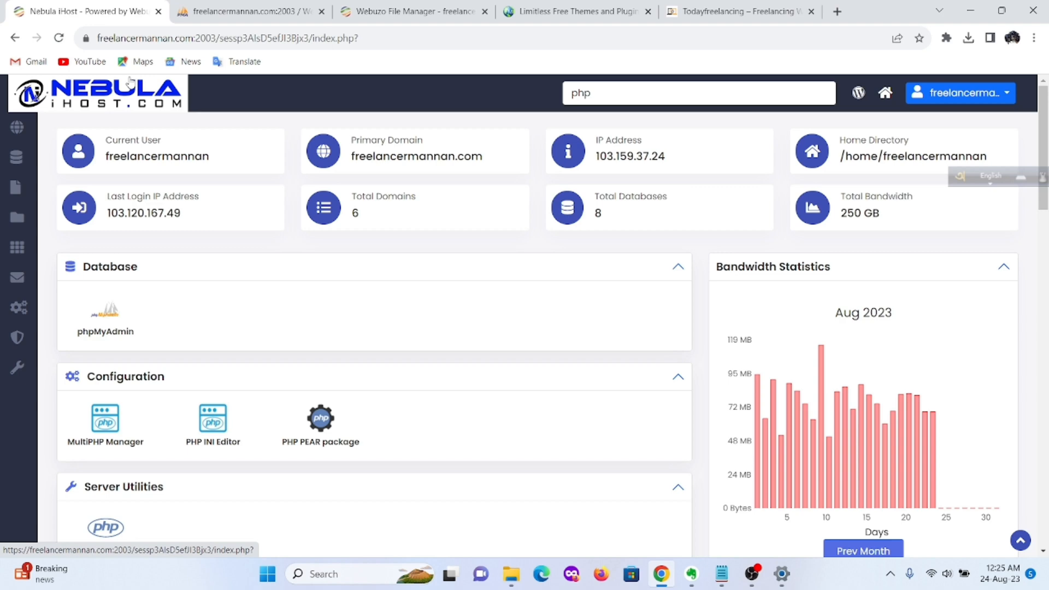
pyautogui.click(611, 101)
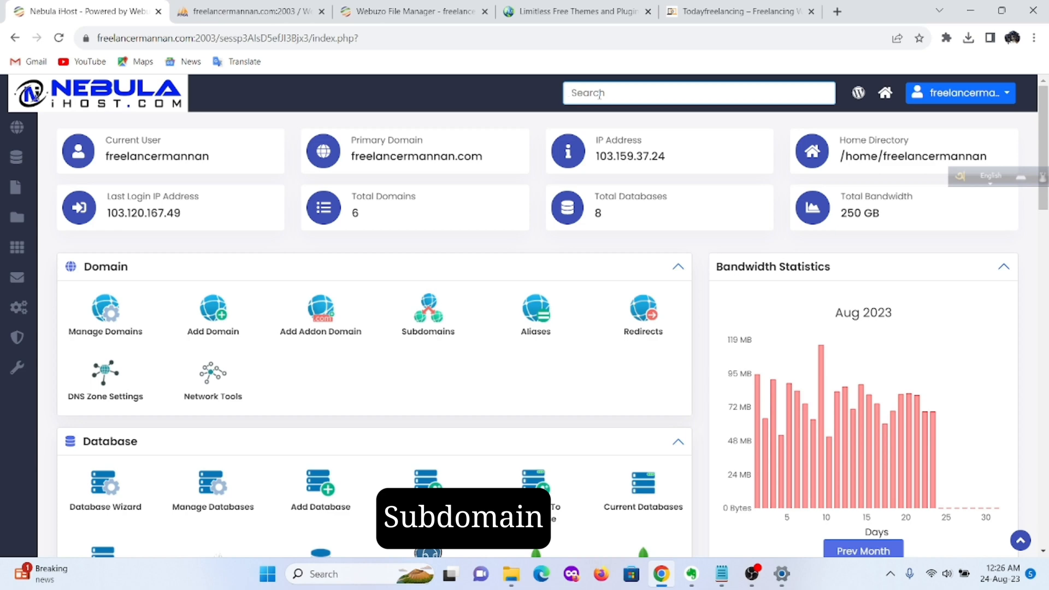
pyautogui.write('sub')
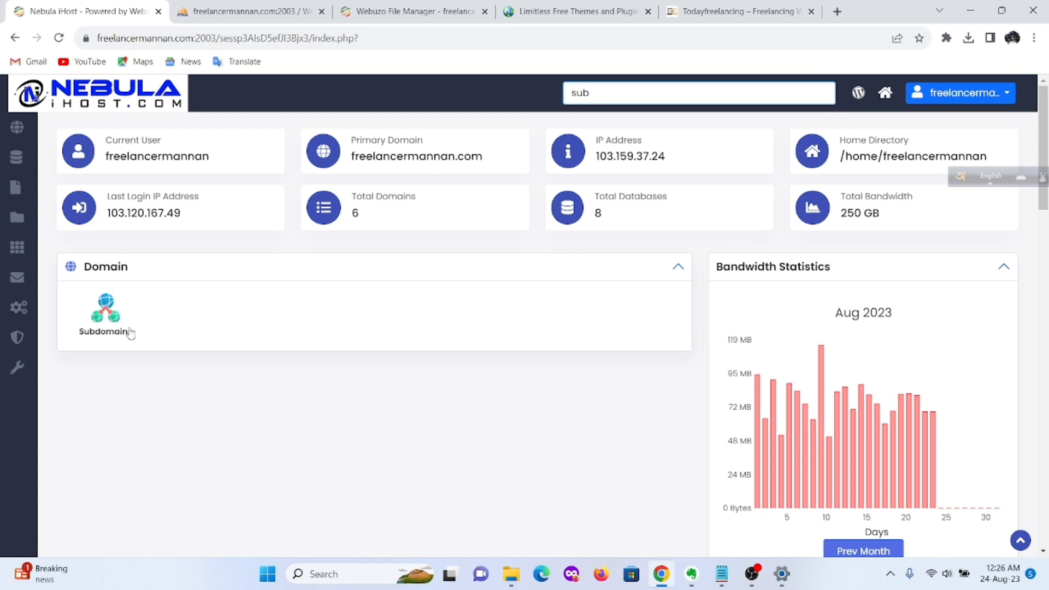
pyautogui.click(107, 327)
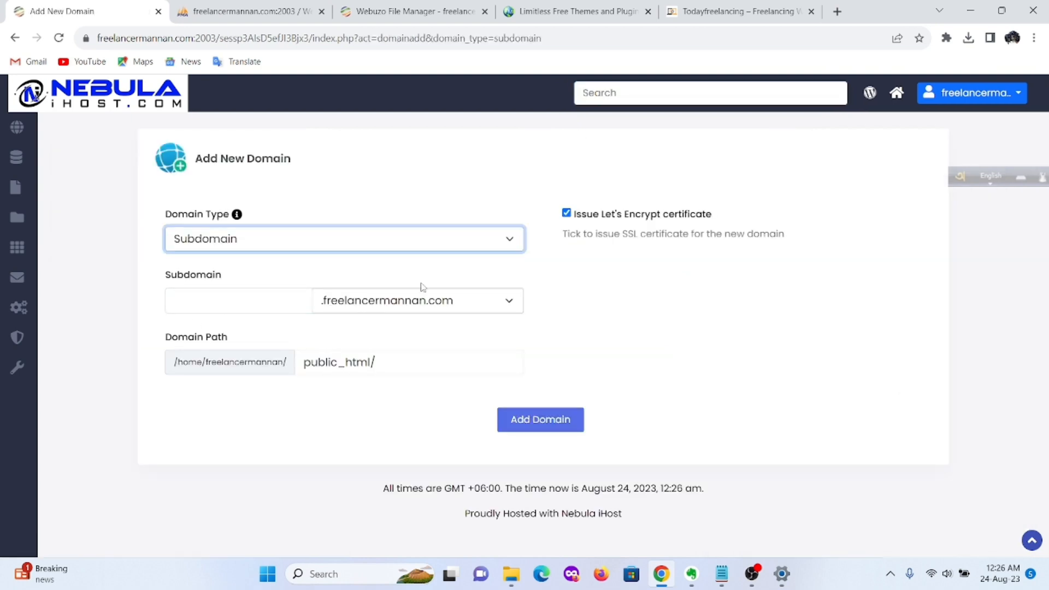
# Step: Add the subdomain "migration" under freelancermannan.com with the path public_html/migration
pyautogui.click(220, 301)
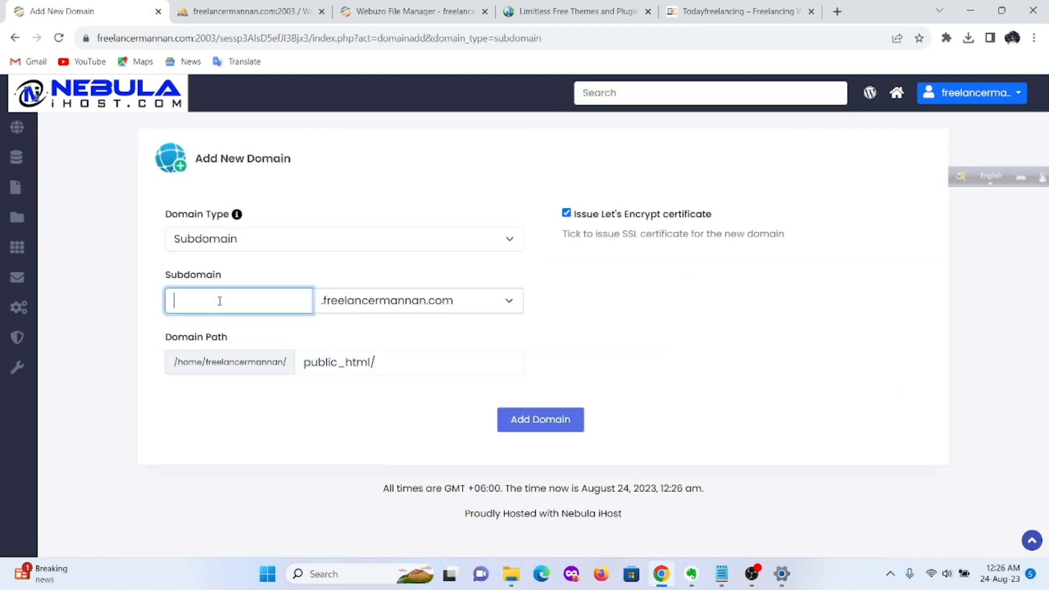
pyautogui.write('migration')
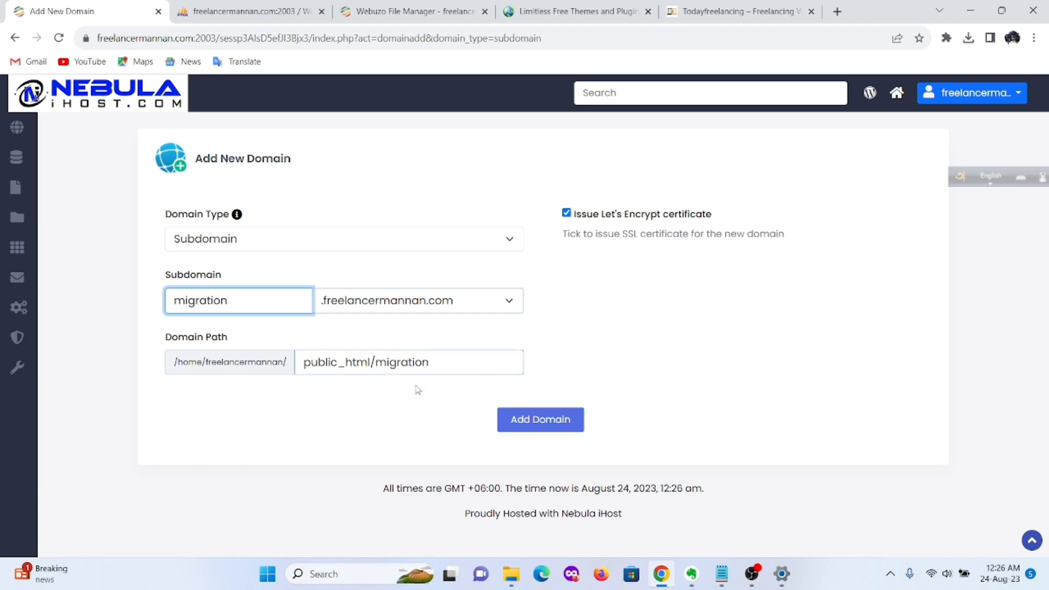
pyautogui.click(537, 424)
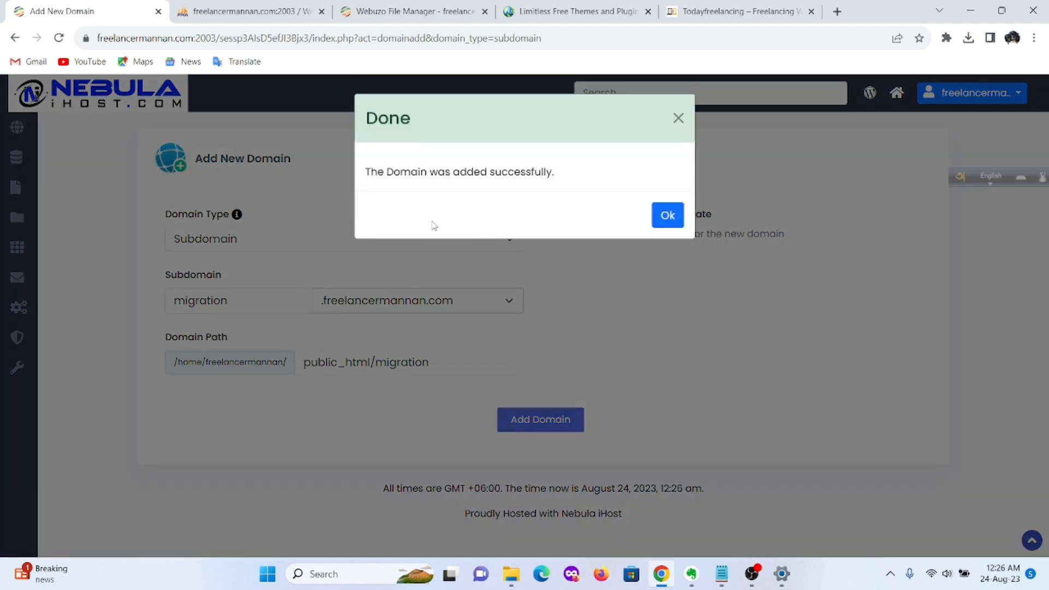
pyautogui.click(667, 217)
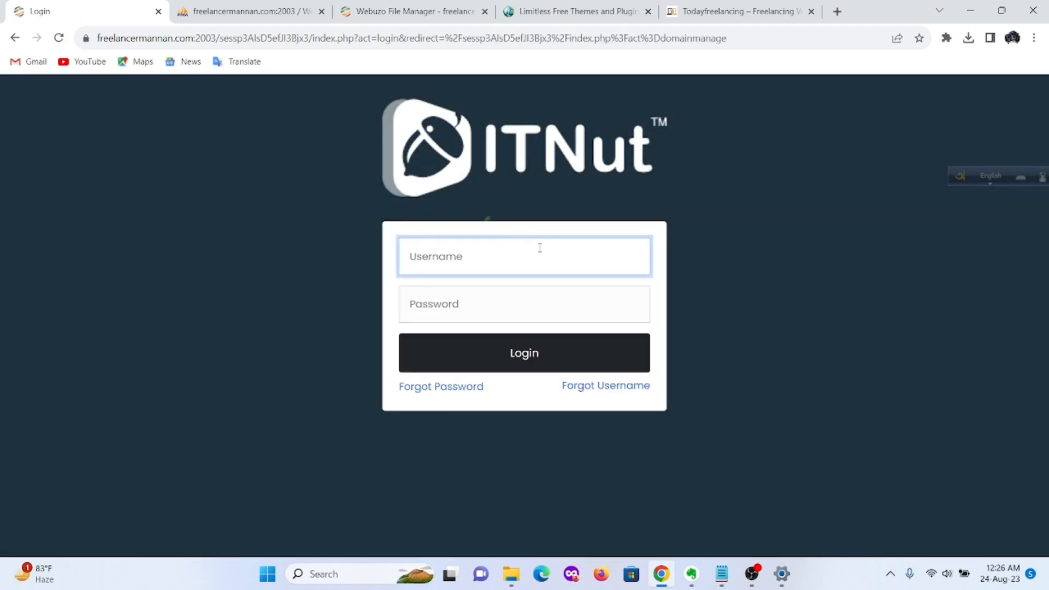
# Step: Log back in to the hosting panel with the account username and password and check the domain list for the migration subdomain
pyautogui.click(508, 255)
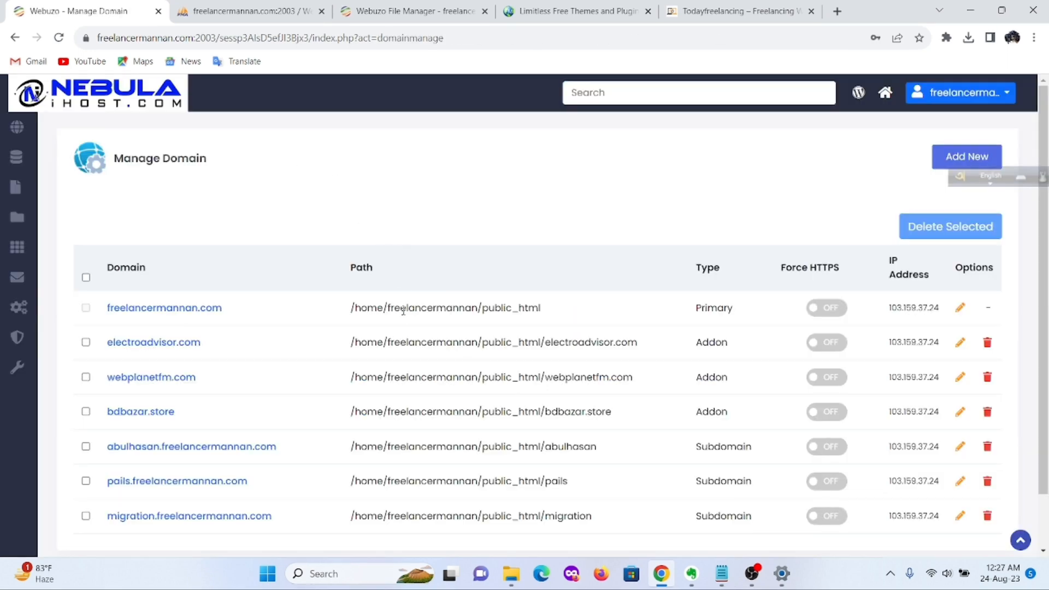
pyautogui.scroll(-2, 402, 306)
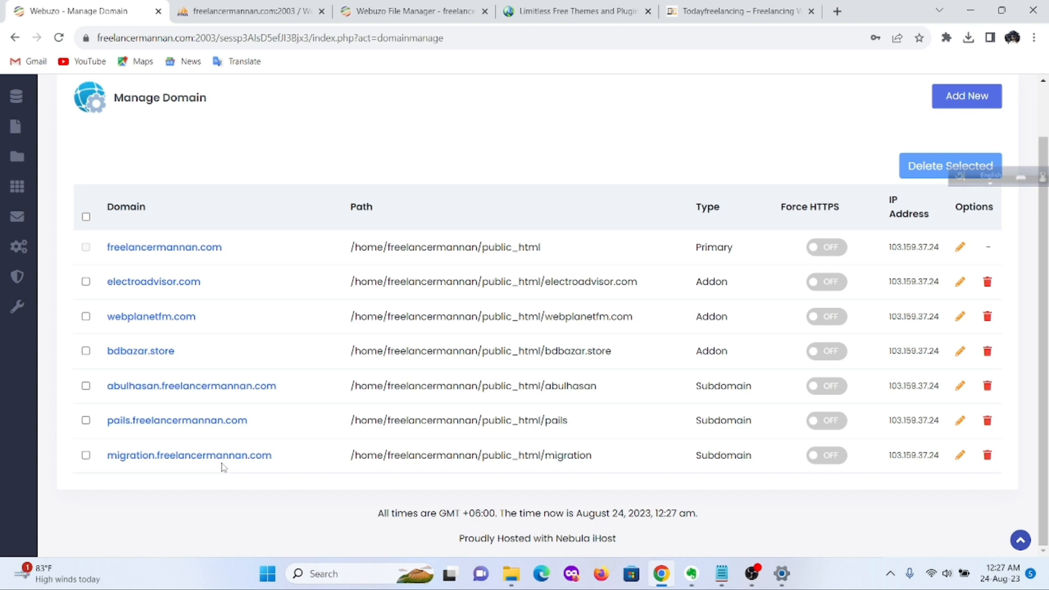
pyautogui.scroll(2, 300, 486)
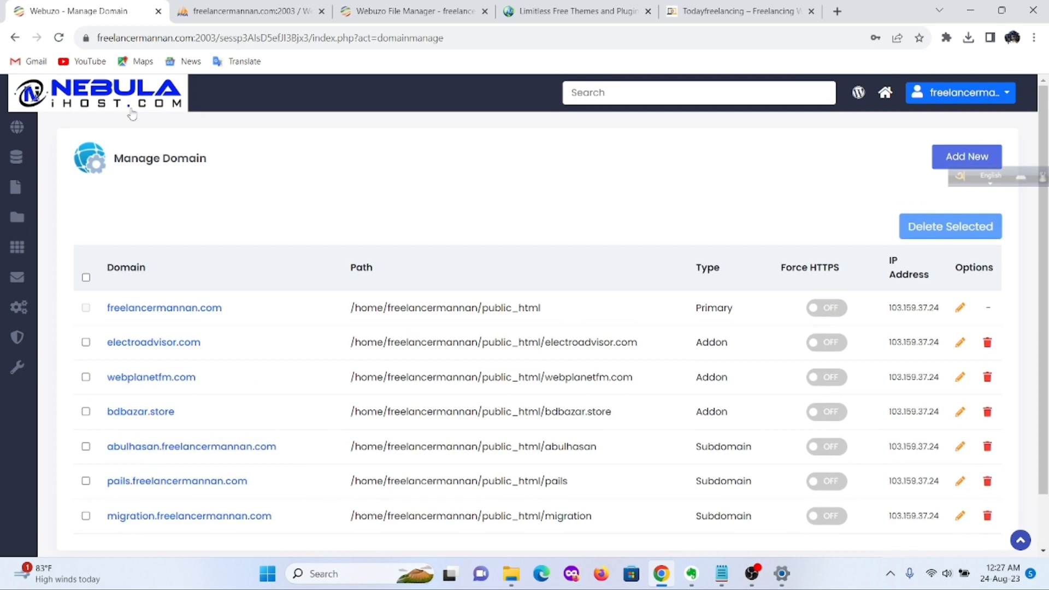
# Step: Return to the control panel home, search for "file", and open the migration folder inside public_html in the File Manager
pyautogui.click(118, 96)
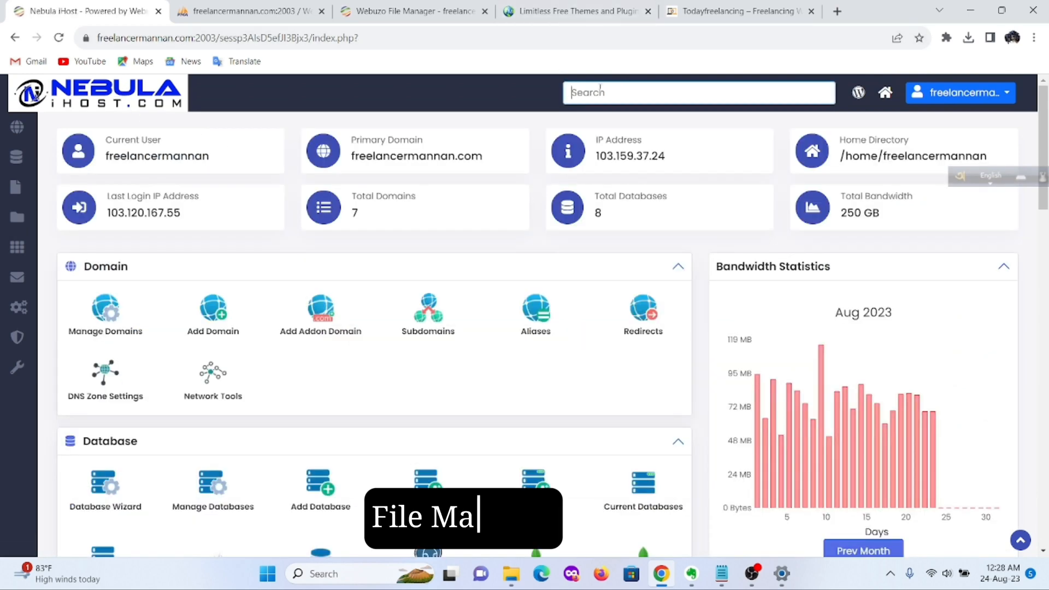
pyautogui.write('file')
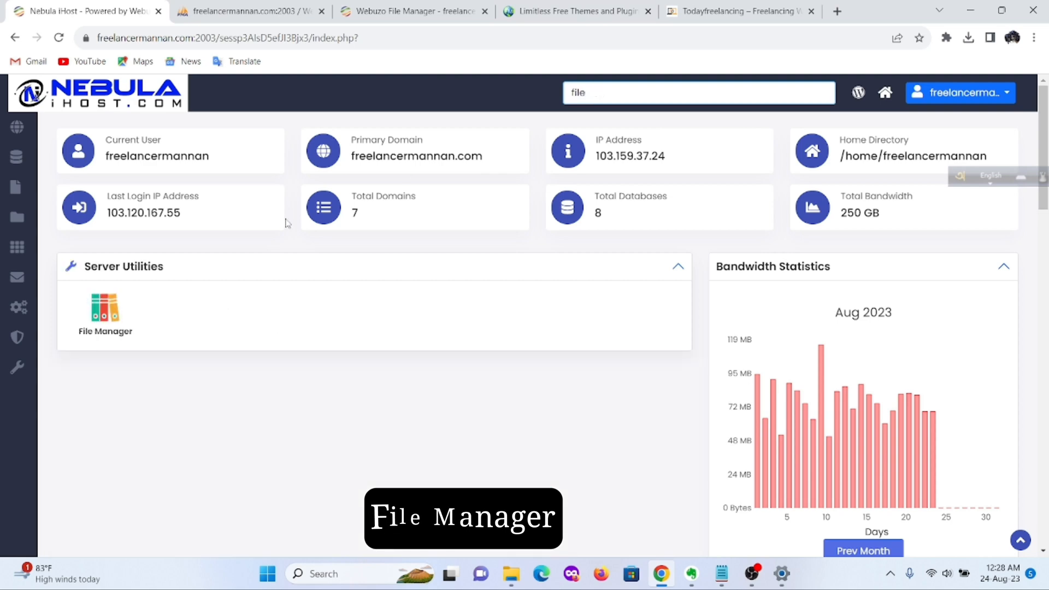
pyautogui.click(105, 311)
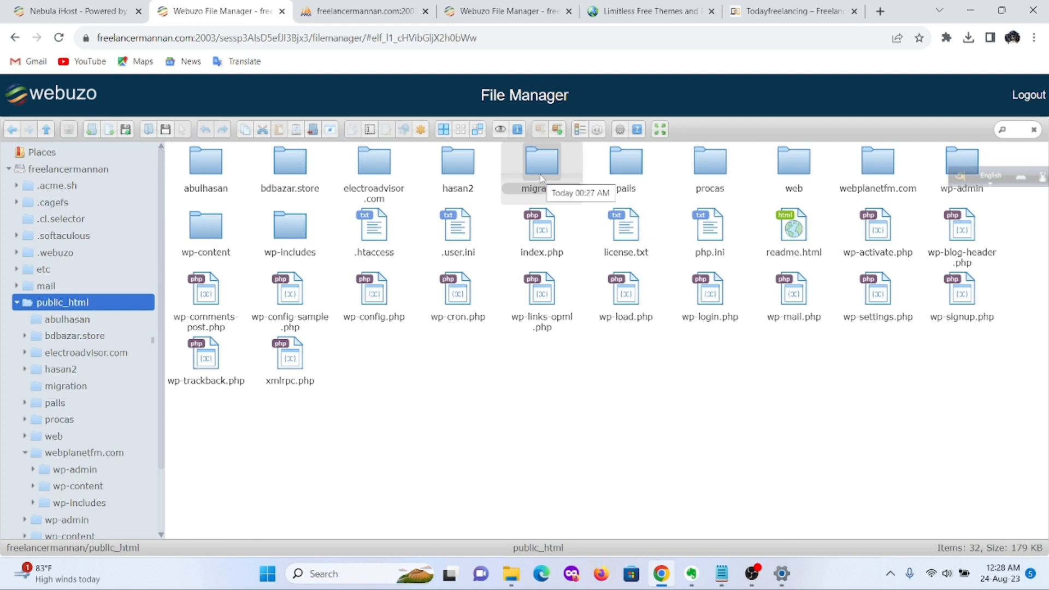
pyautogui.doubleClick(541, 176)
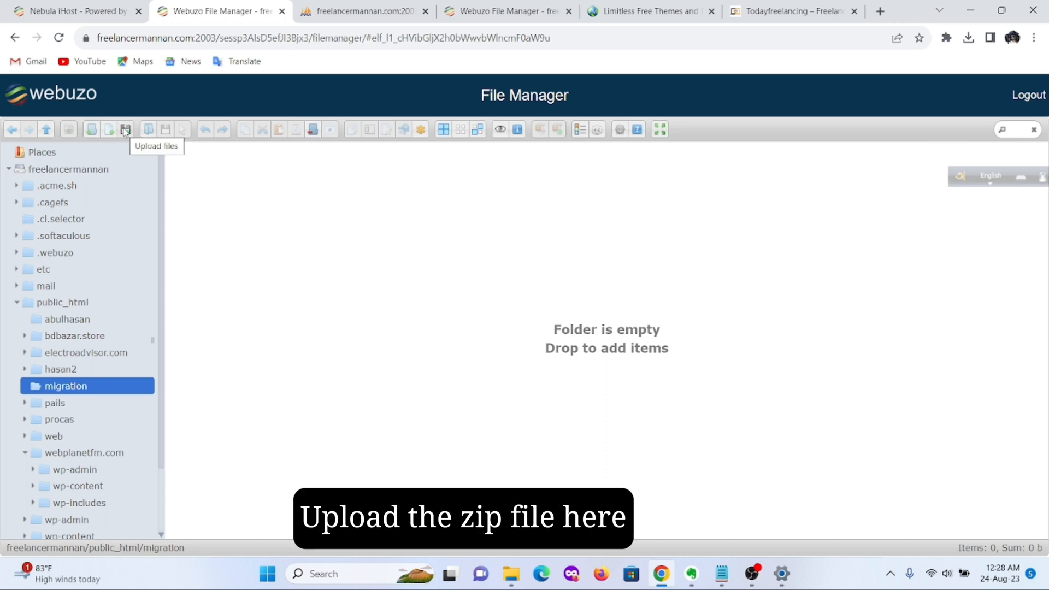
# Step: Upload the Archive (1) zip file from Downloads into the migration folder
pyautogui.rightClick(476, 283)
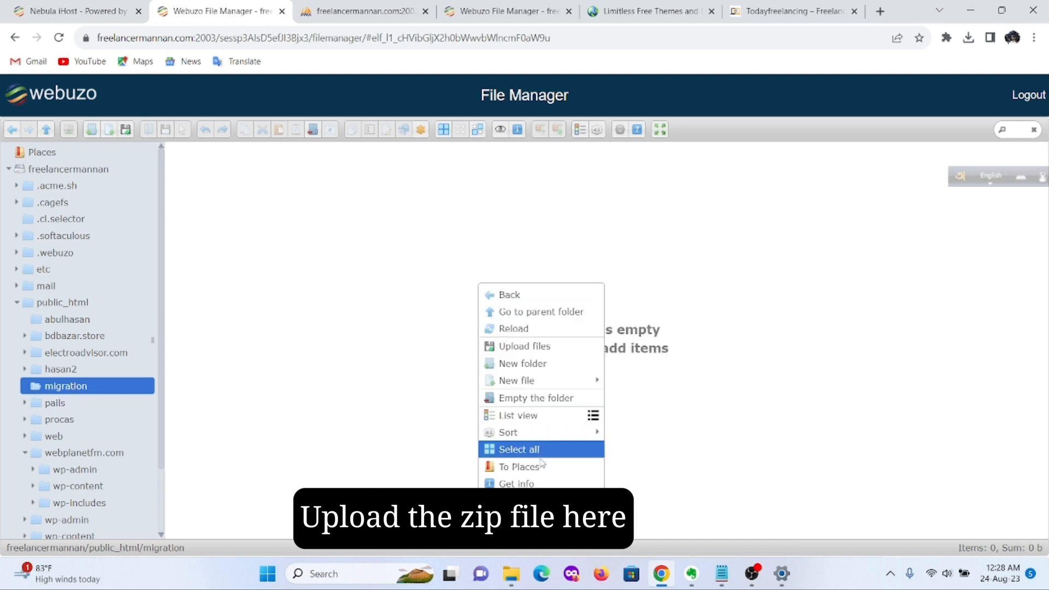
pyautogui.click(534, 351)
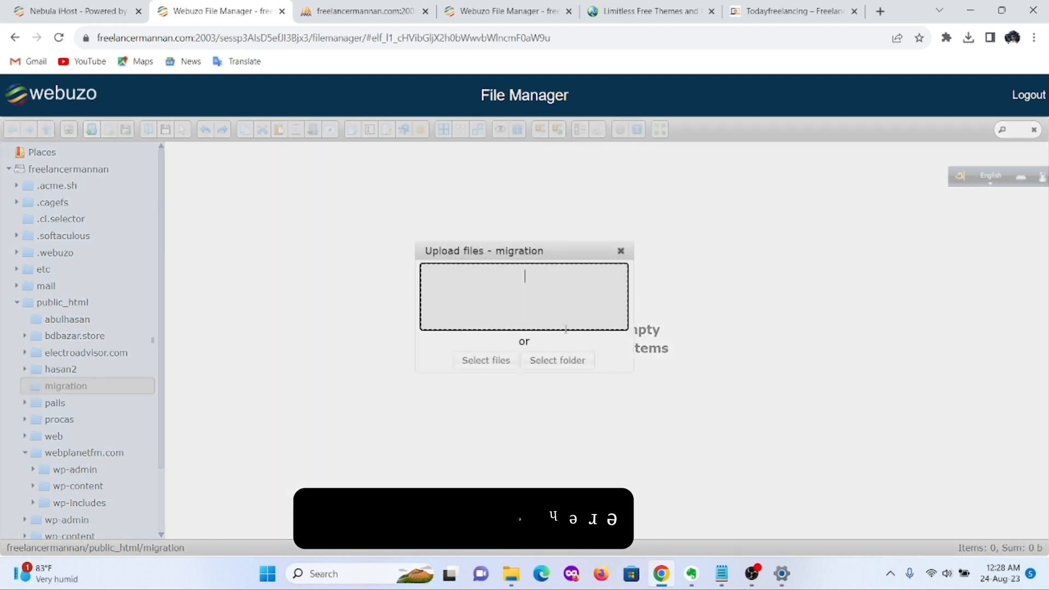
pyautogui.click(495, 362)
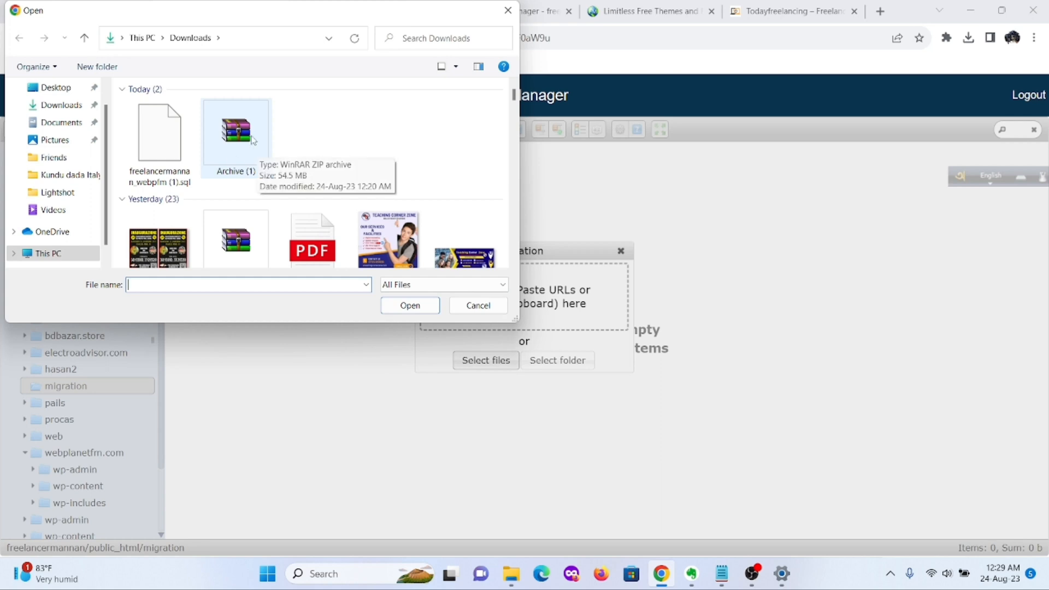
pyautogui.click(268, 160)
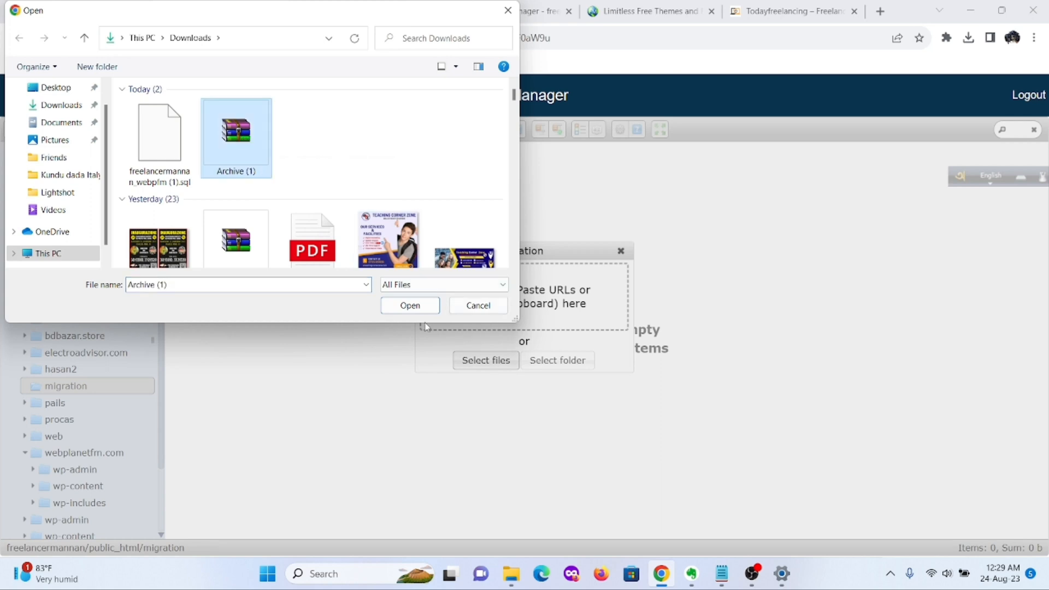
pyautogui.click(417, 307)
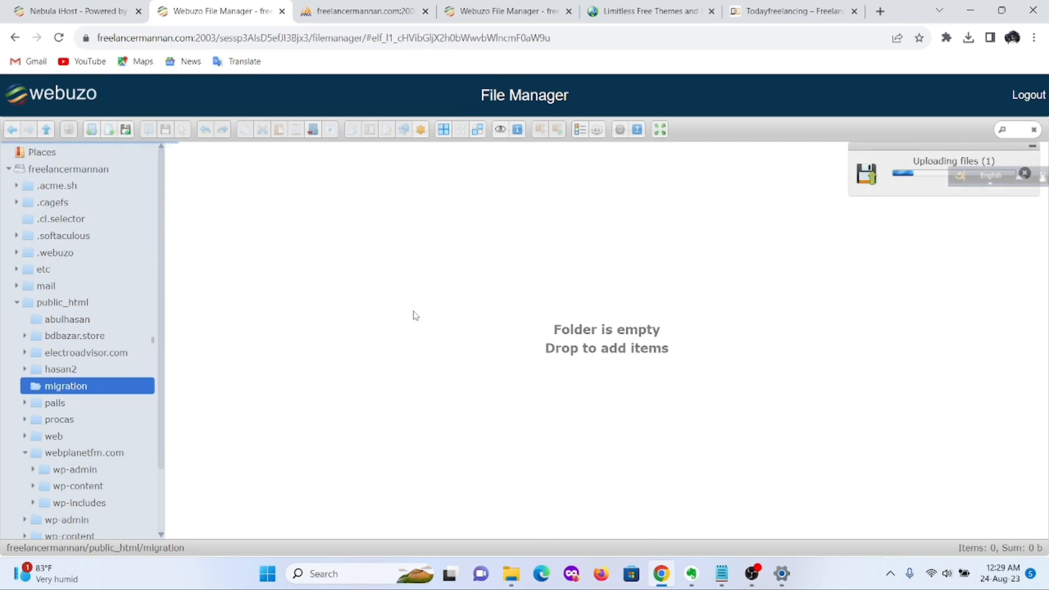
pyautogui.moveTo(956, 186); pyautogui.dragTo(980, 266)
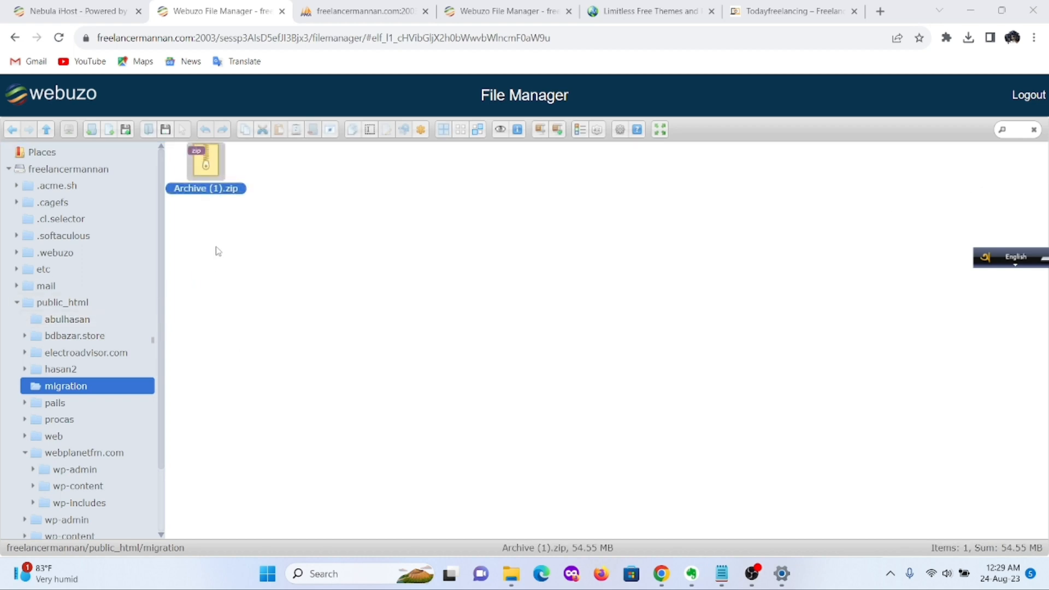
# Step: Extract Archive (1).zip directly into the migration folder and move the zip file to the trash
pyautogui.rightClick(207, 171)
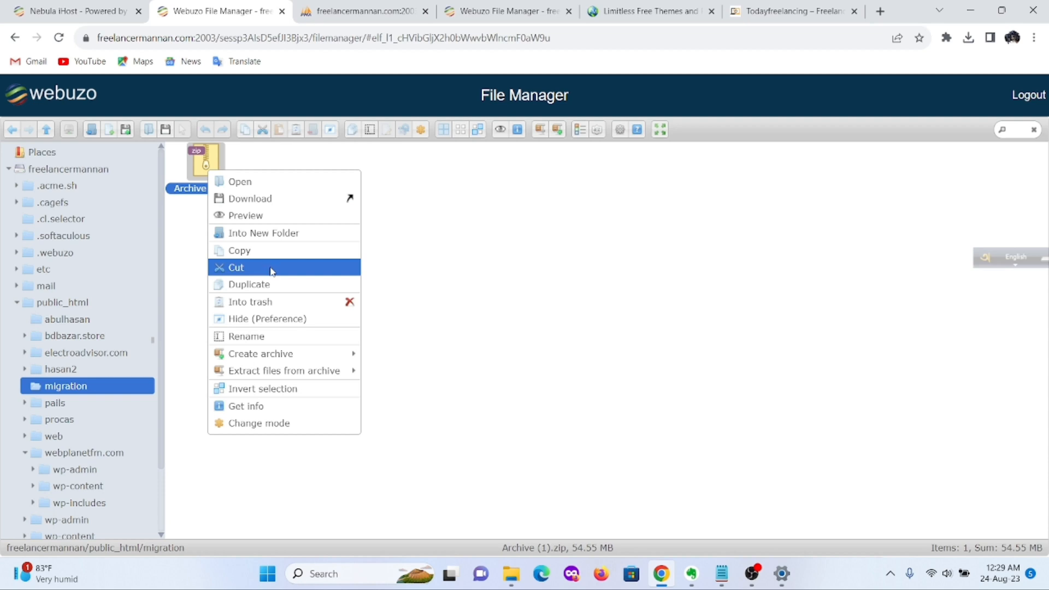
pyautogui.moveTo(278, 373)
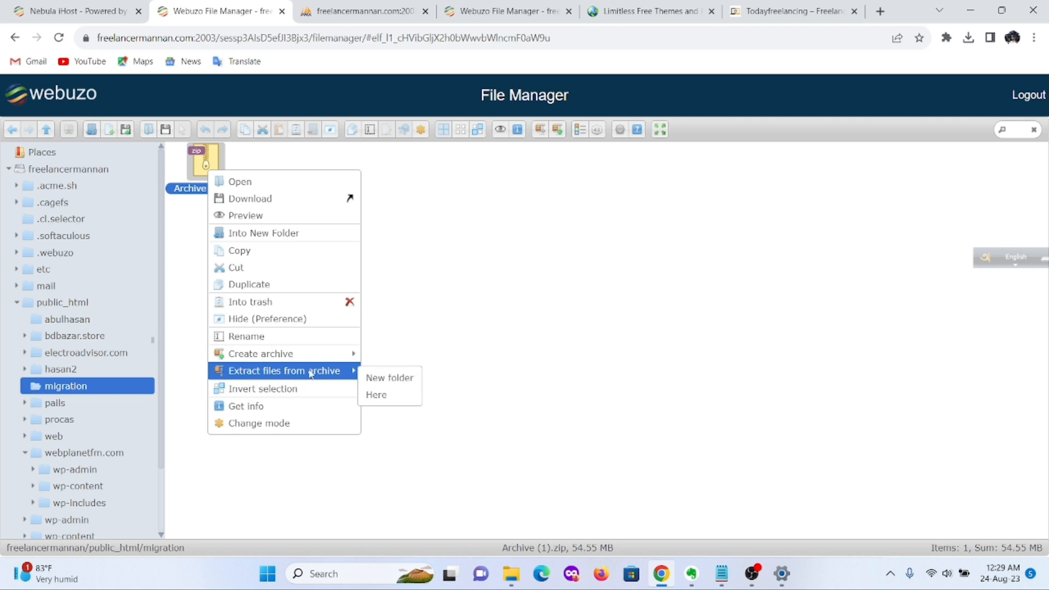
pyautogui.click(377, 395)
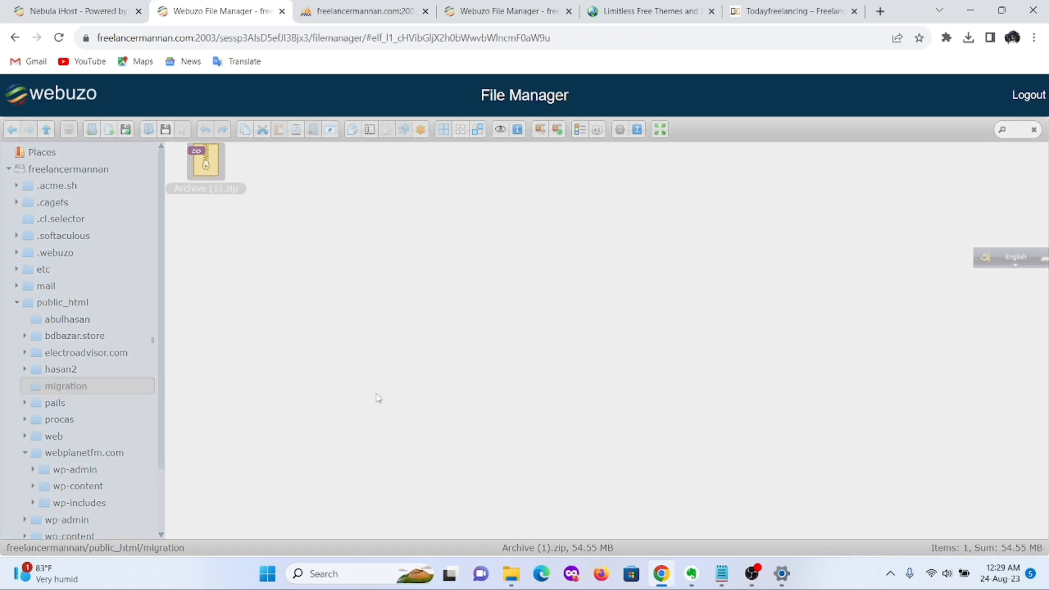
pyautogui.click(527, 353)
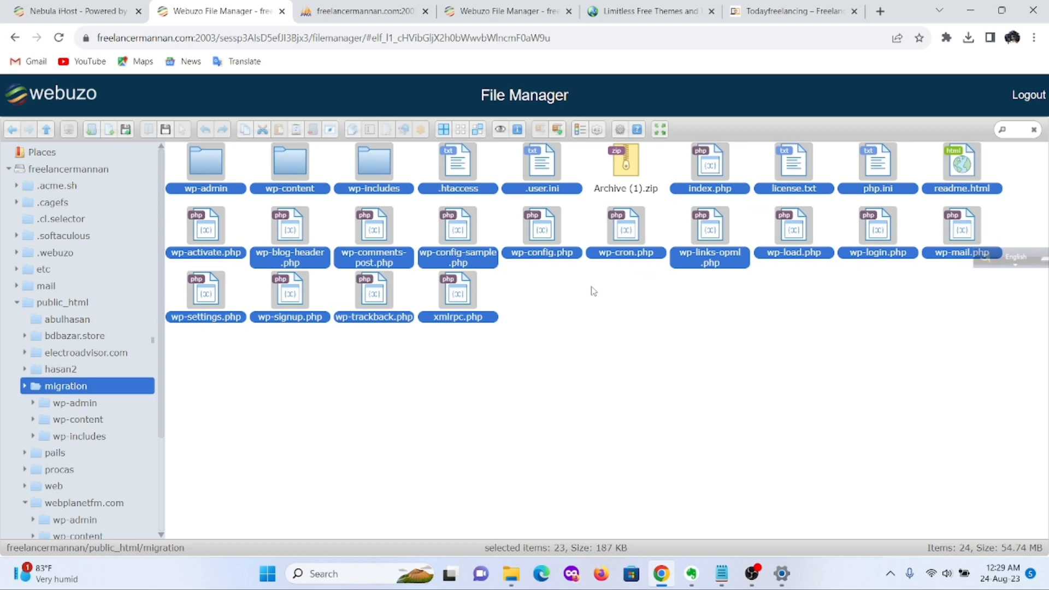
pyautogui.rightClick(624, 173)
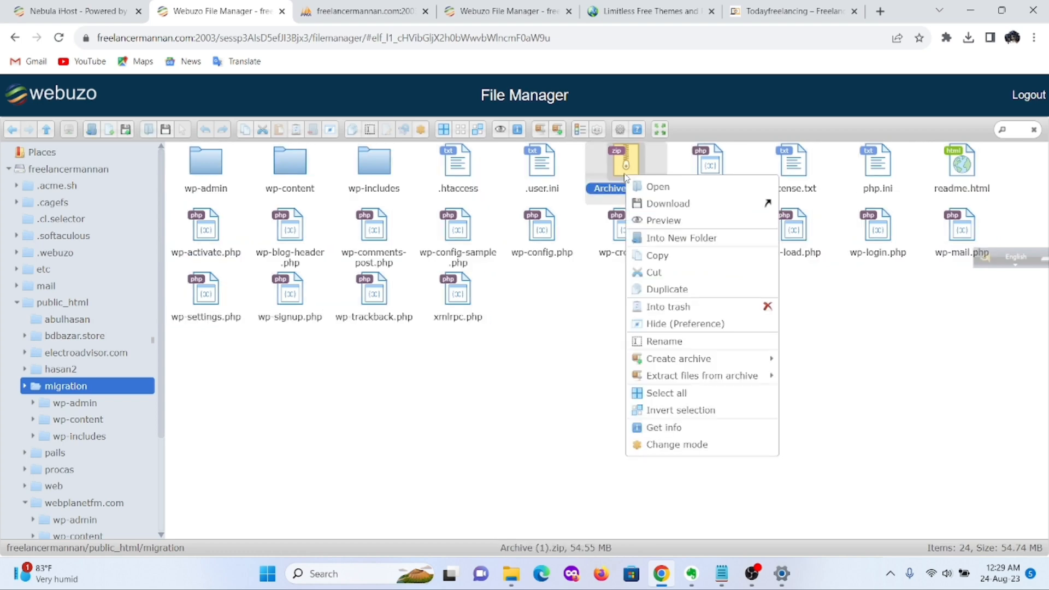
pyautogui.click(698, 309)
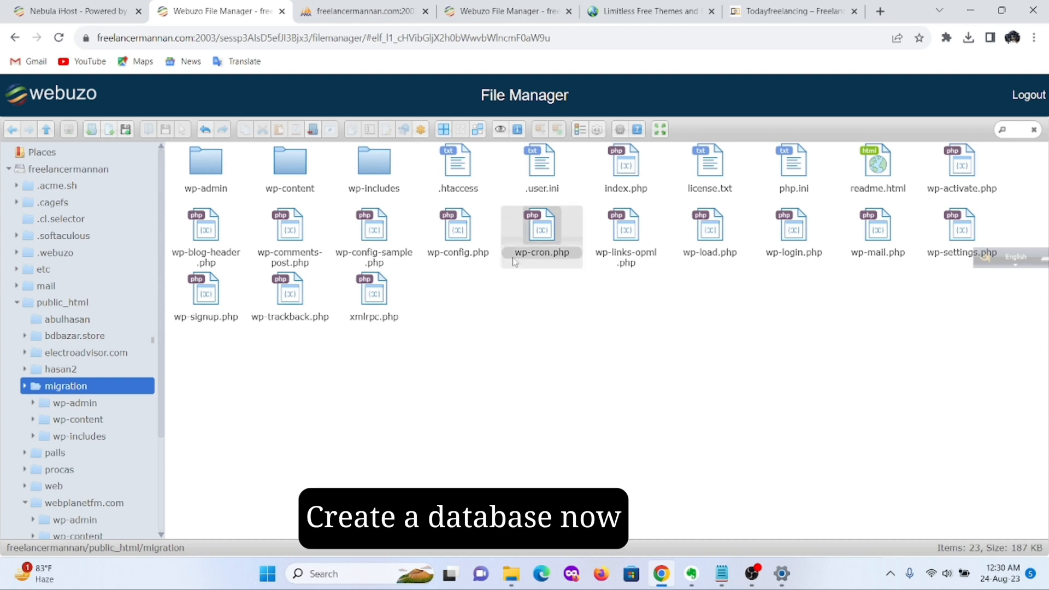
# Step: Return to the hosting control panel, search for "database w" and open the Database Wizard
pyautogui.click(52, 11)
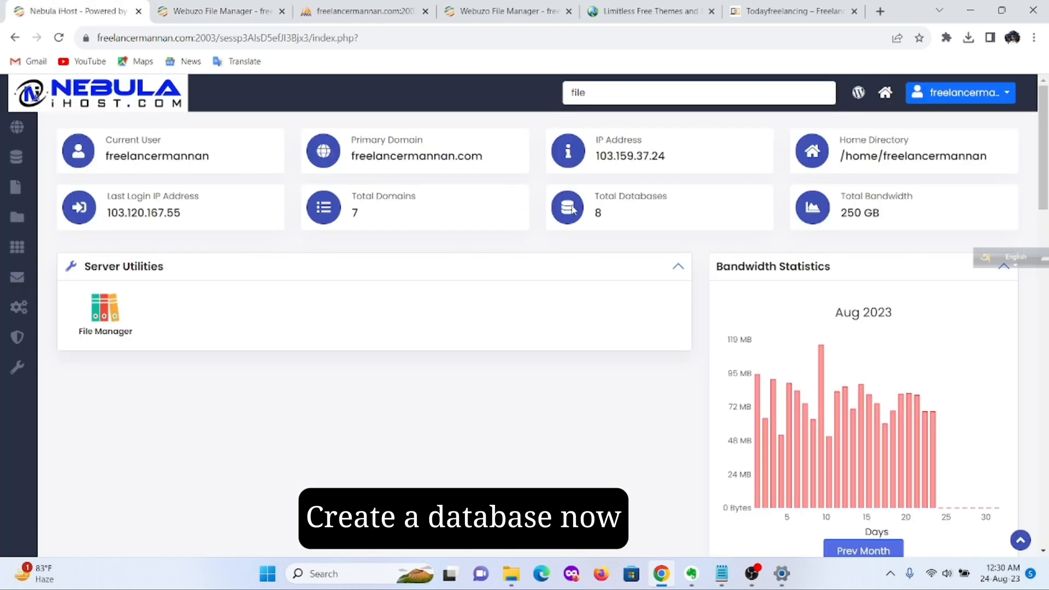
pyautogui.click(673, 84)
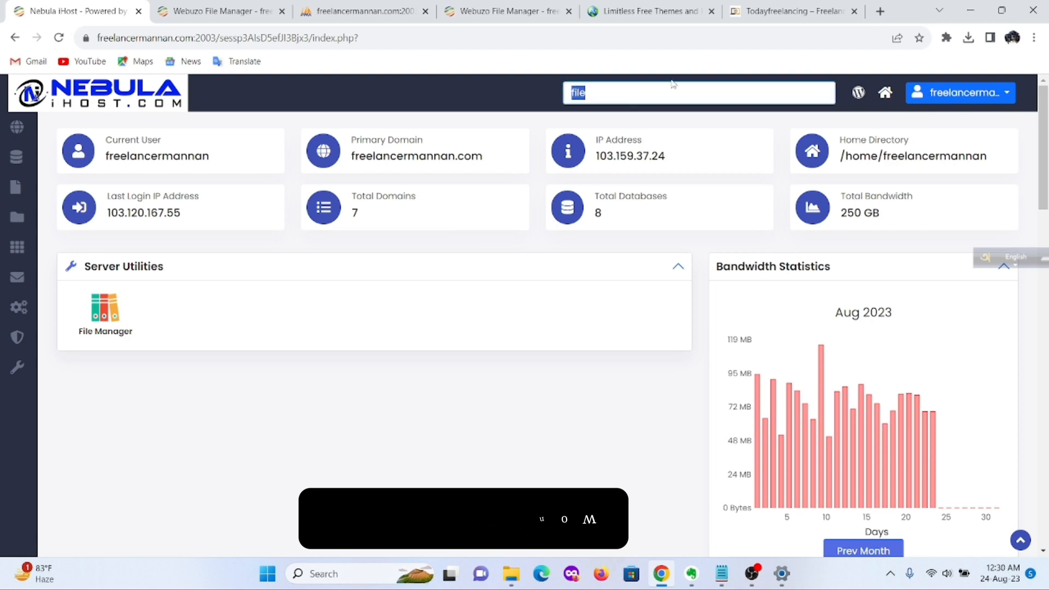
pyautogui.write('data')
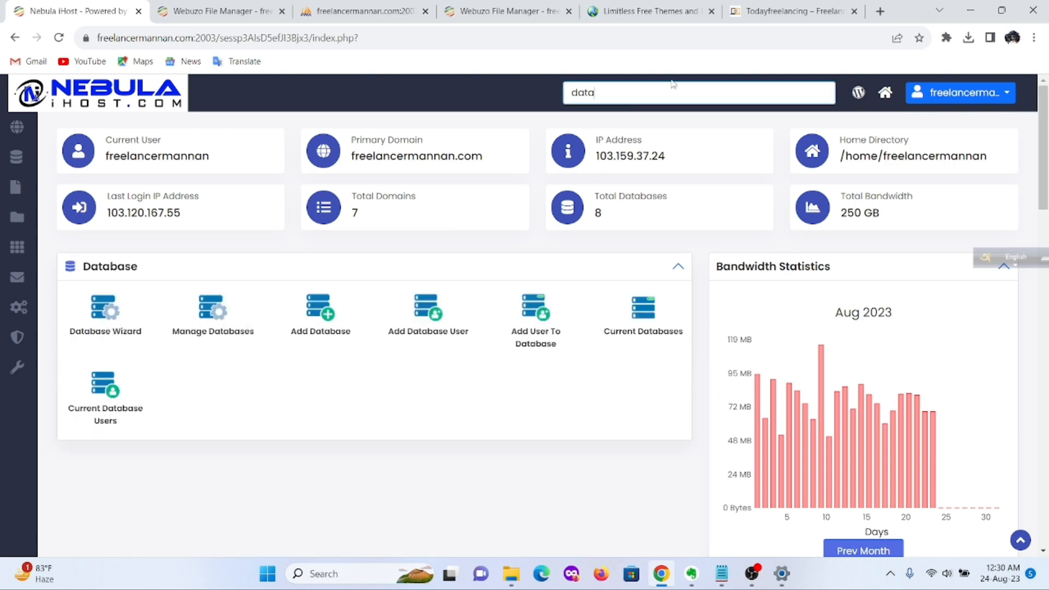
pyautogui.write('base w')
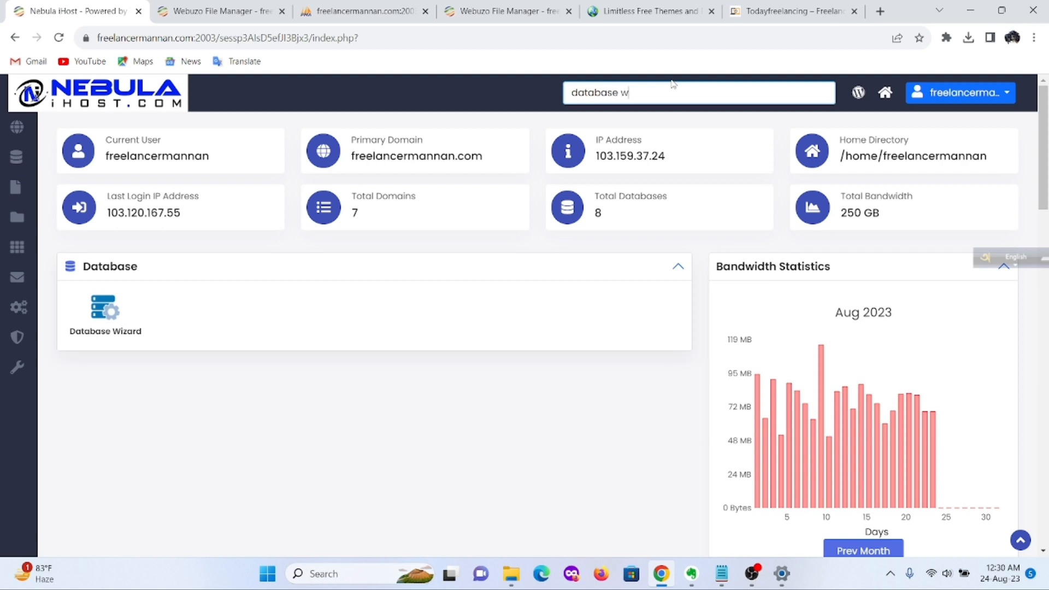
pyautogui.click(81, 331)
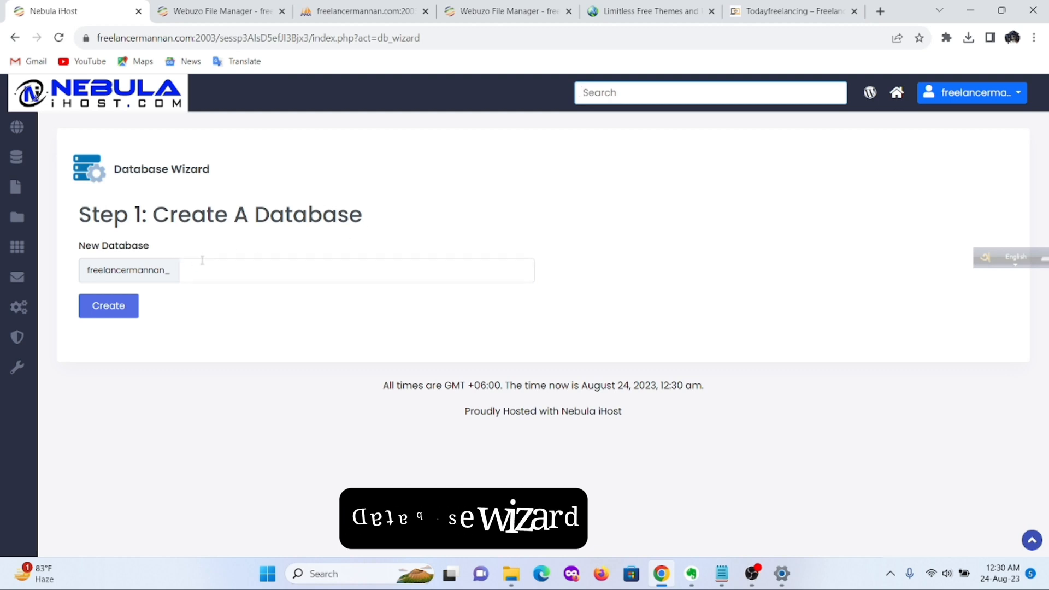
# Step: Create a new database named "migration" after the account prefix and continue to the database user stage
pyautogui.click(218, 271)
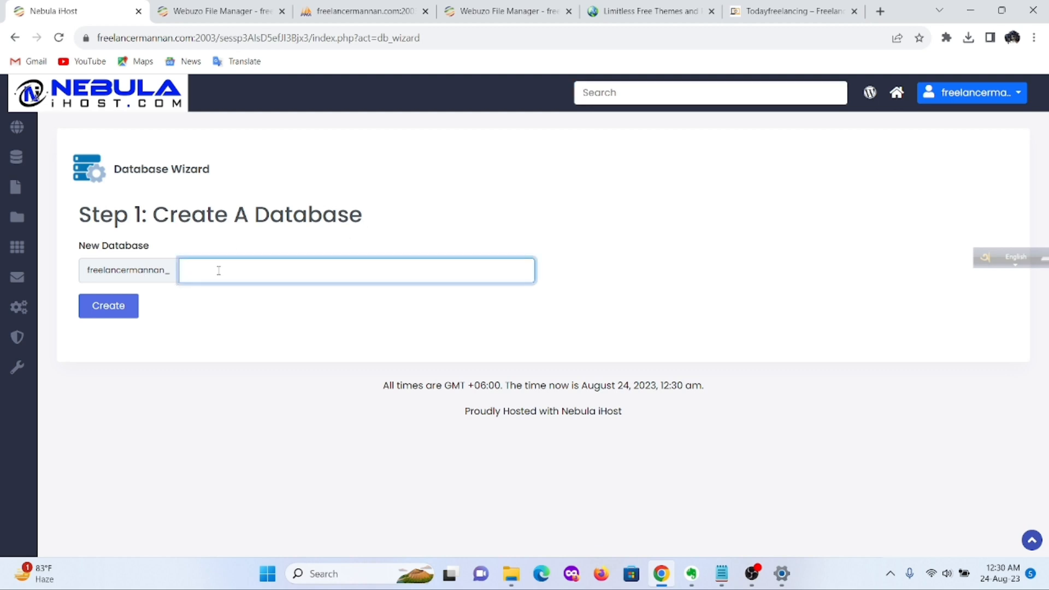
pyautogui.write('t')
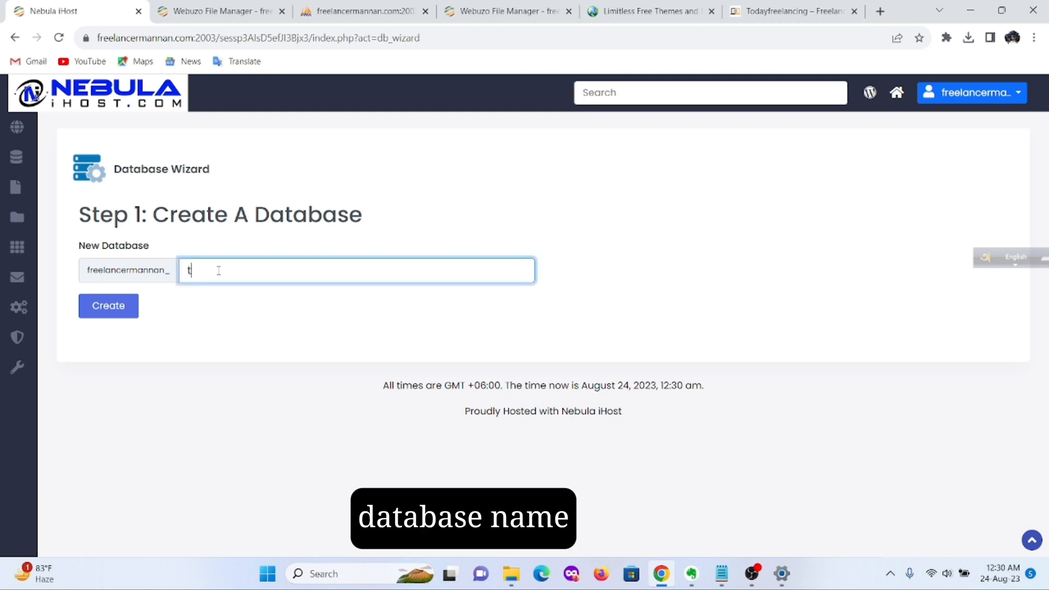
pyautogui.write('e')
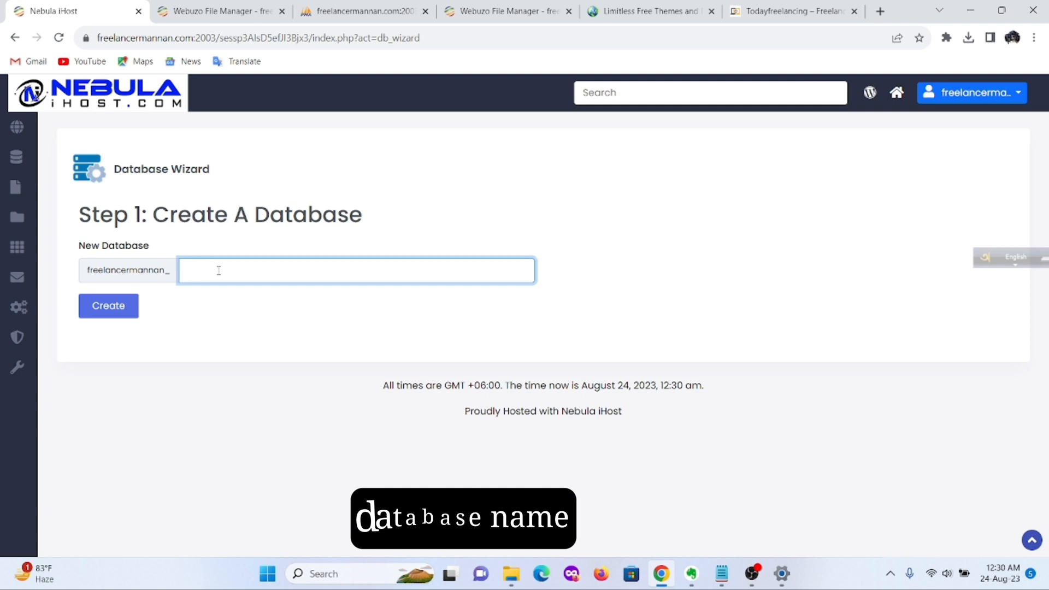
pyautogui.write('migration')
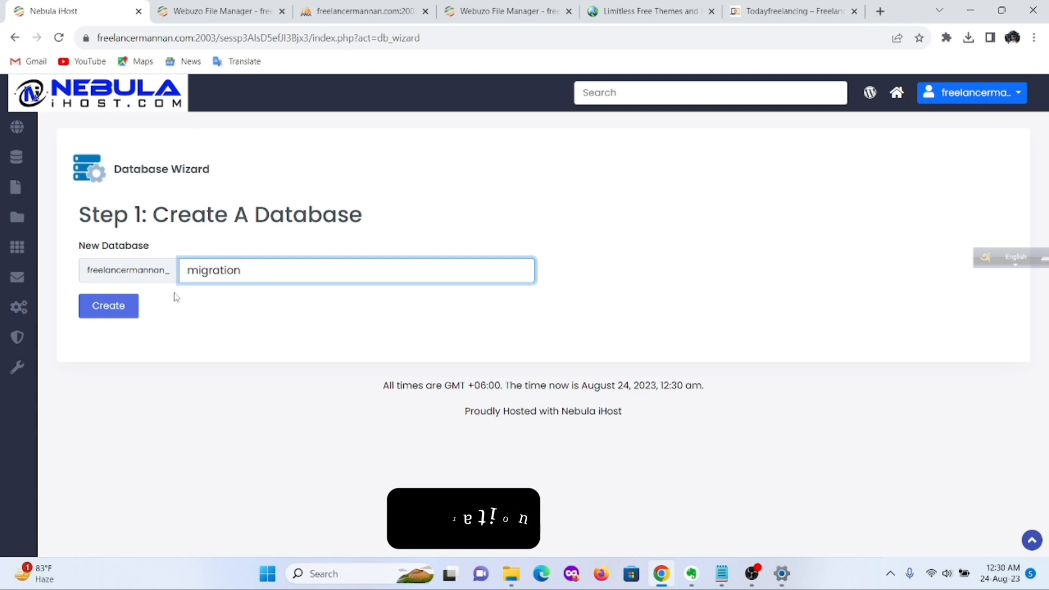
pyautogui.click(123, 311)
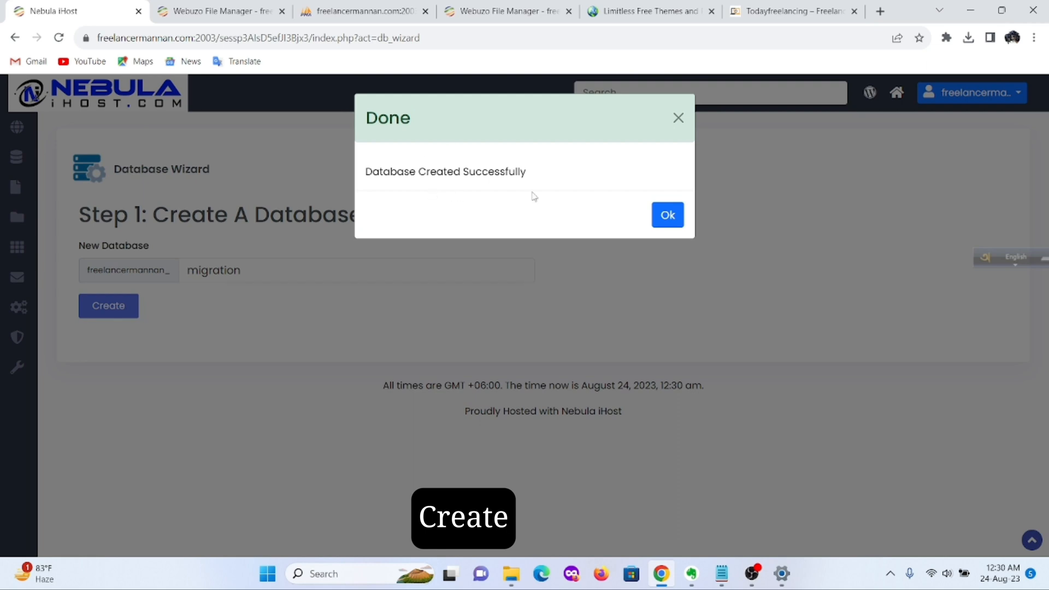
pyautogui.click(668, 214)
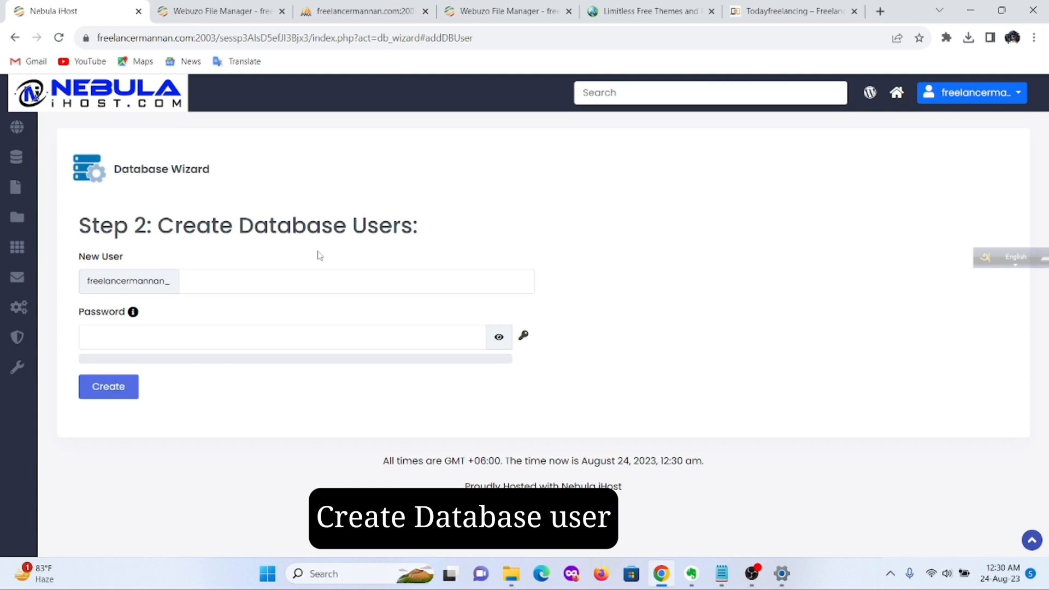
# Step: Enter "migration" as the new database user, generate a password for it, reveal the password and copy it
pyautogui.click(196, 281)
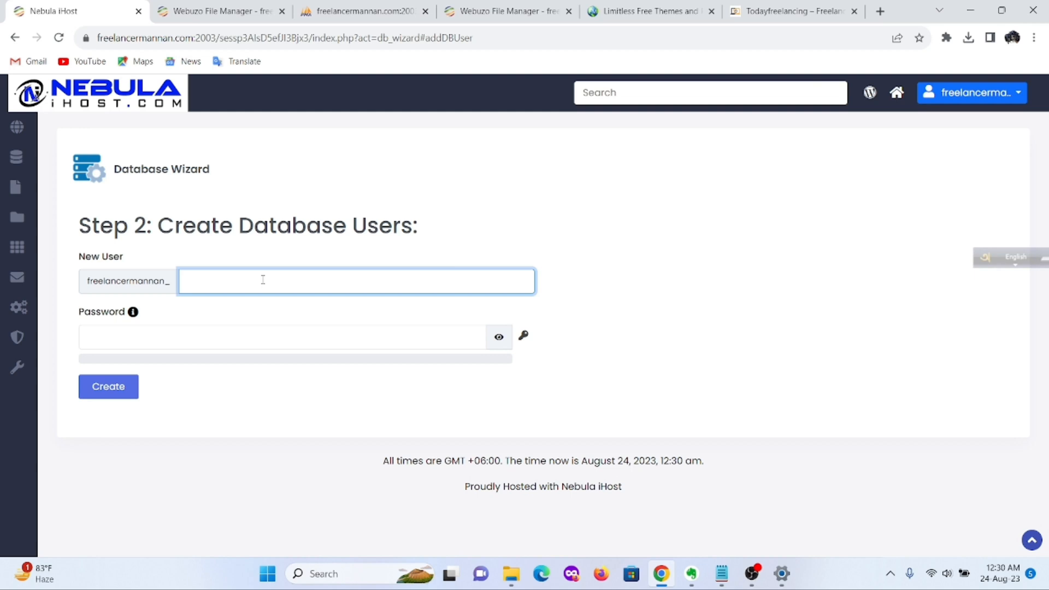
pyautogui.write('migration')
pyautogui.click(142, 338)
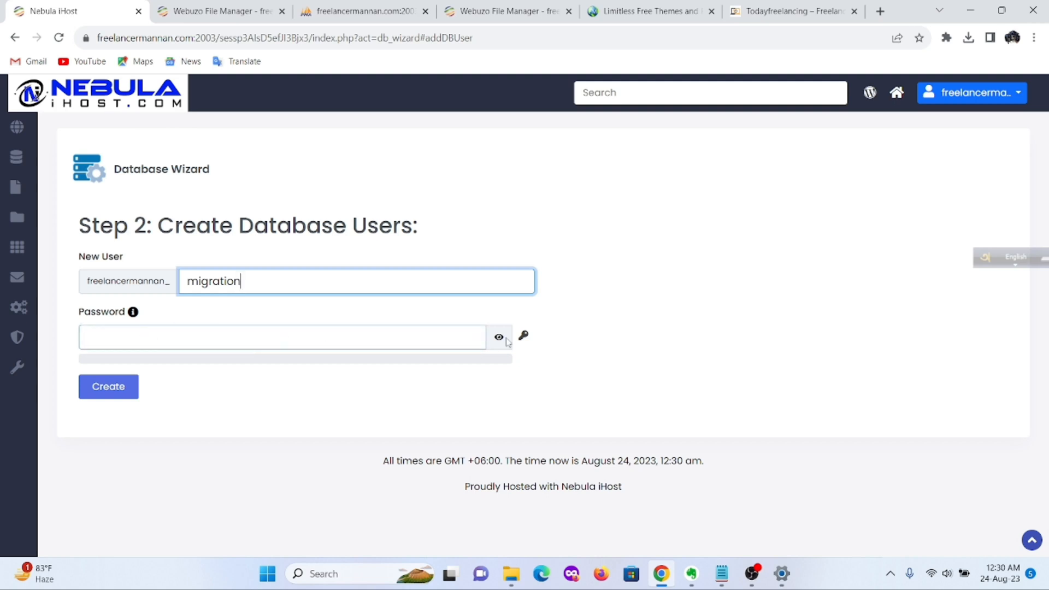
pyautogui.click(523, 336)
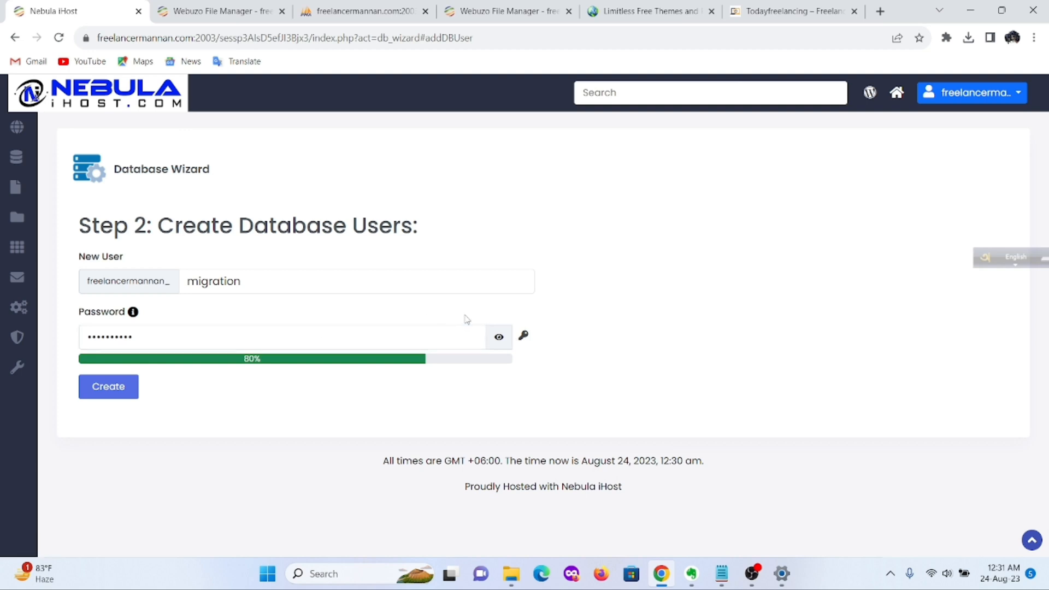
pyautogui.click(499, 337)
pyautogui.moveTo(161, 337); pyautogui.dragTo(85, 334)
pyautogui.hotkey('ctrl', 'c')
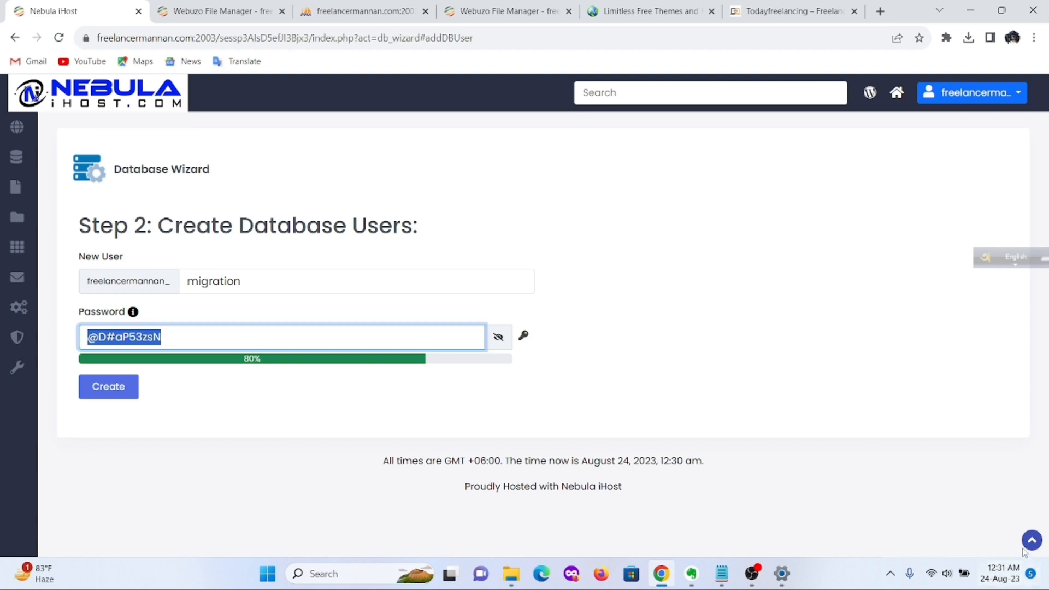
# Step: Create a new text document on the desktop, open it in Notepad and paste the database user password into it
pyautogui.click(968, 10)
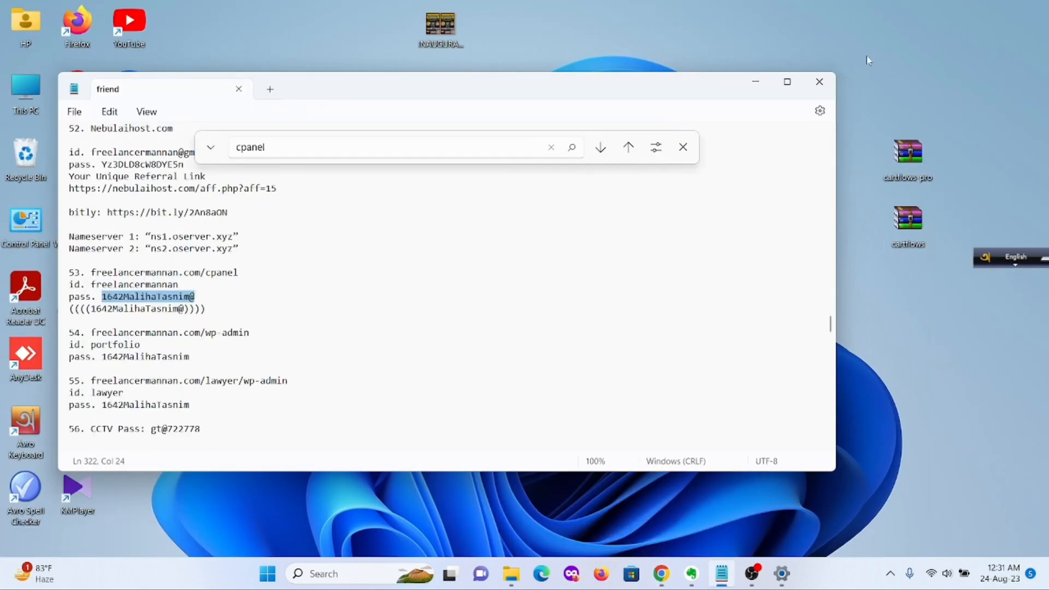
pyautogui.click(788, 83)
pyautogui.rightClick(617, 213)
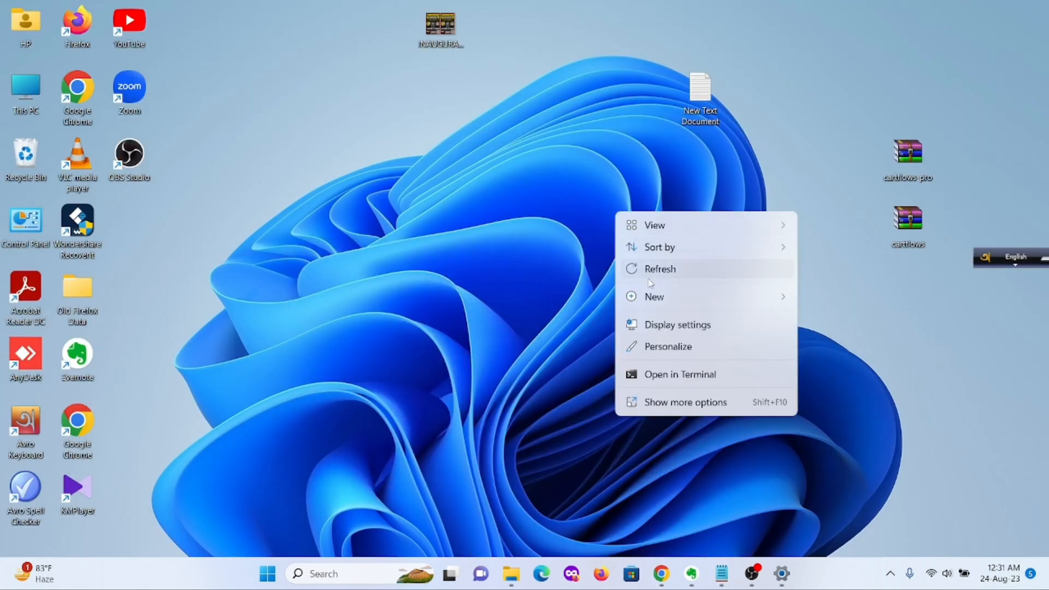
pyautogui.moveTo(681, 298)
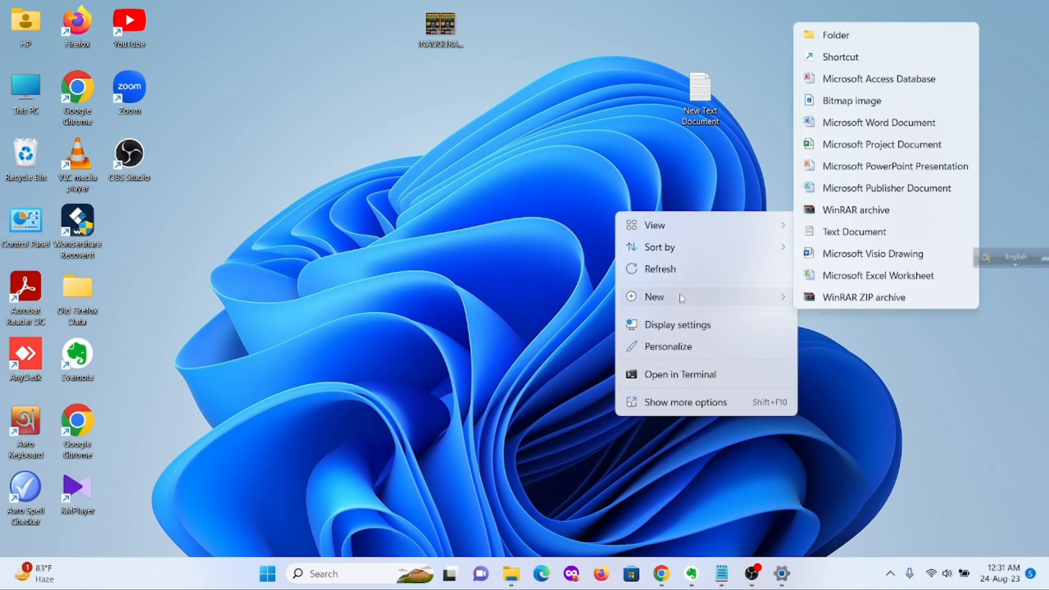
pyautogui.click(877, 233)
pyautogui.doubleClick(650, 240)
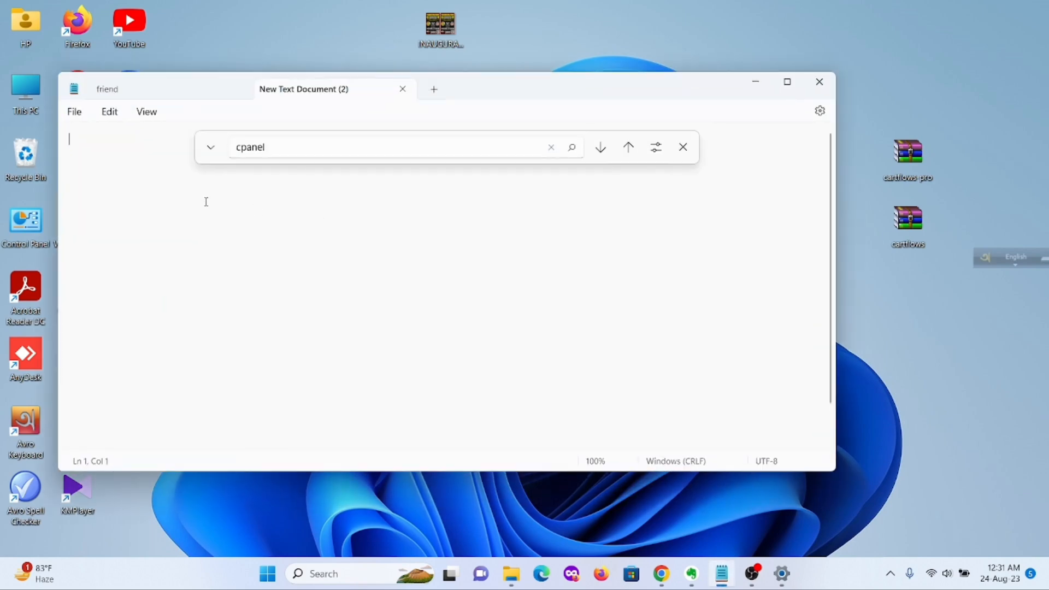
pyautogui.hotkey('ctrl', 'v')
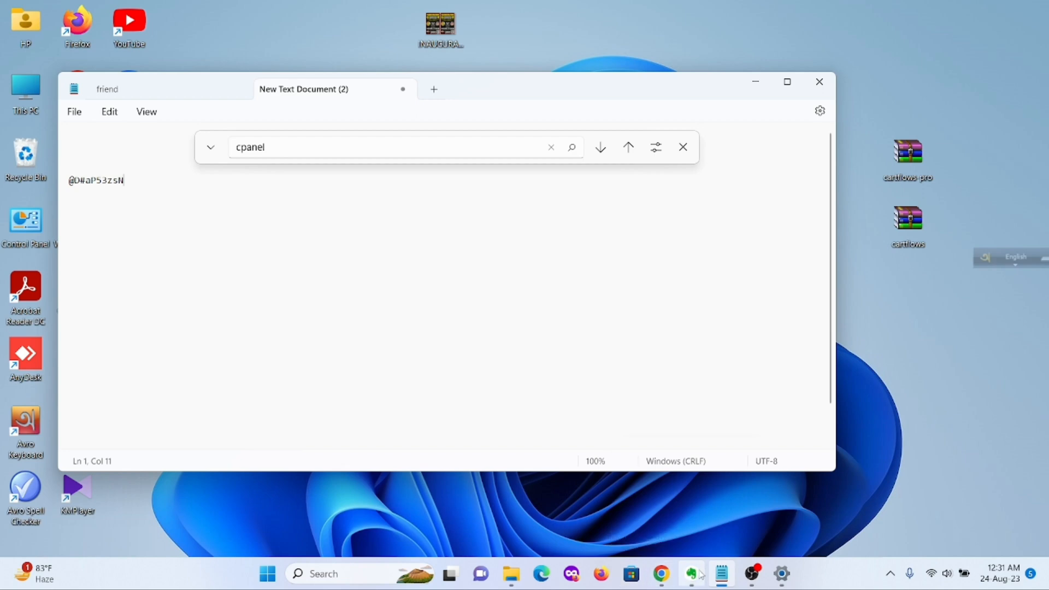
# Step: Switch back to Chrome, create the migration database user and continue to the stage for adding it to the database
pyautogui.click(666, 580)
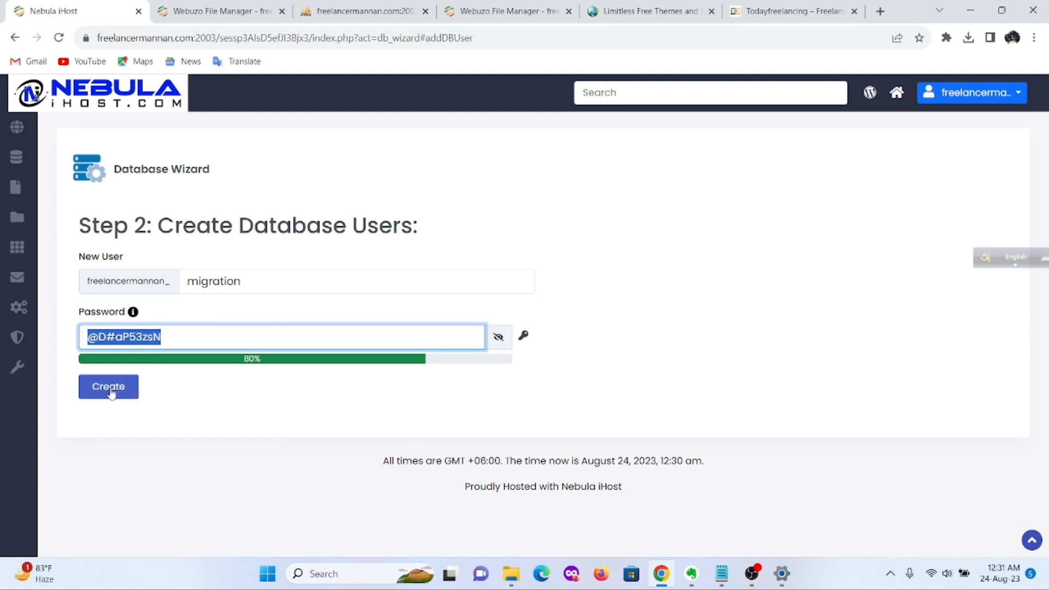
pyautogui.click(138, 389)
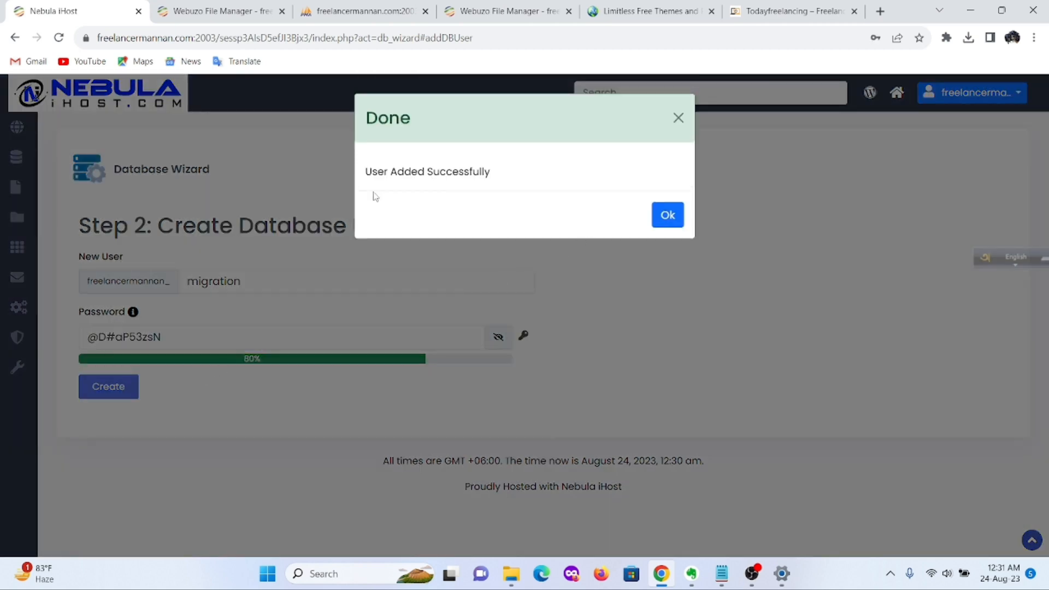
pyautogui.click(673, 220)
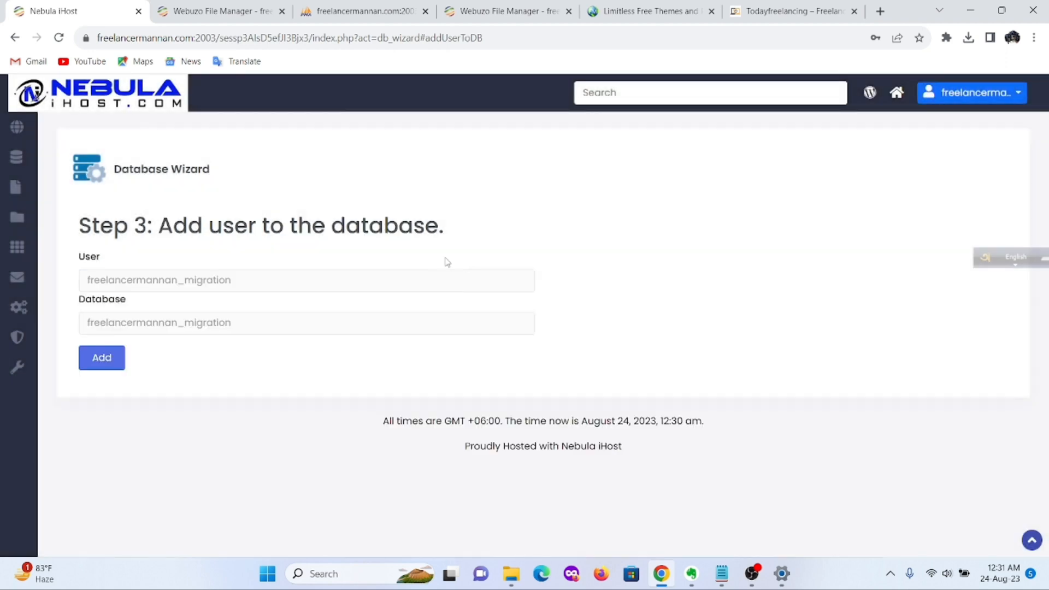
# Step: Add the migration database user to the migration database with all privileges on localhost and acknowledge the result
pyautogui.click(330, 282)
pyautogui.click(101, 361)
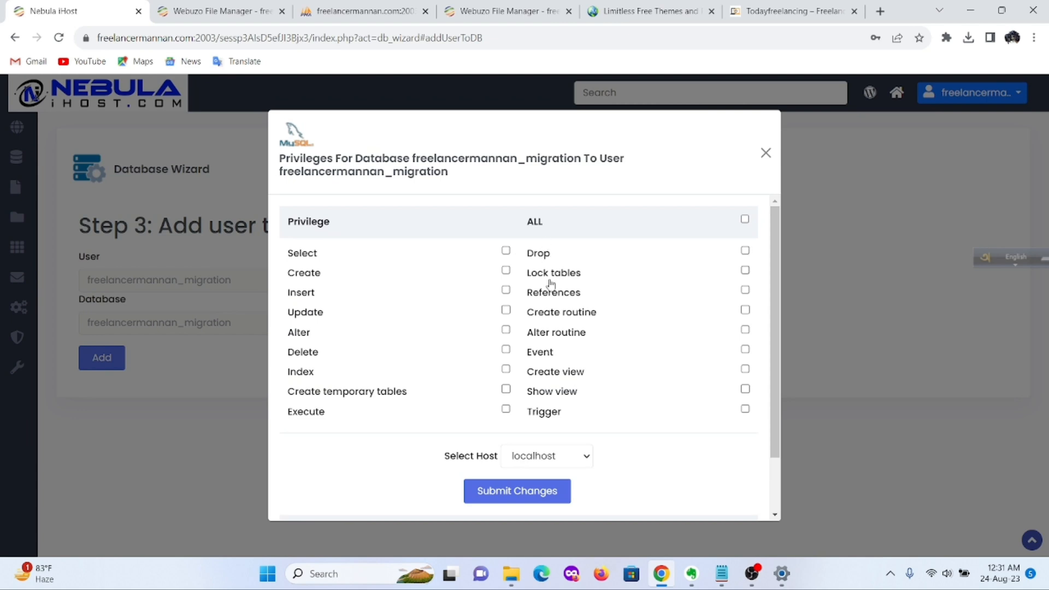
pyautogui.scroll(-1, 557, 276)
pyautogui.scroll(1, 558, 315)
pyautogui.scroll(1, 560, 327)
pyautogui.click(745, 219)
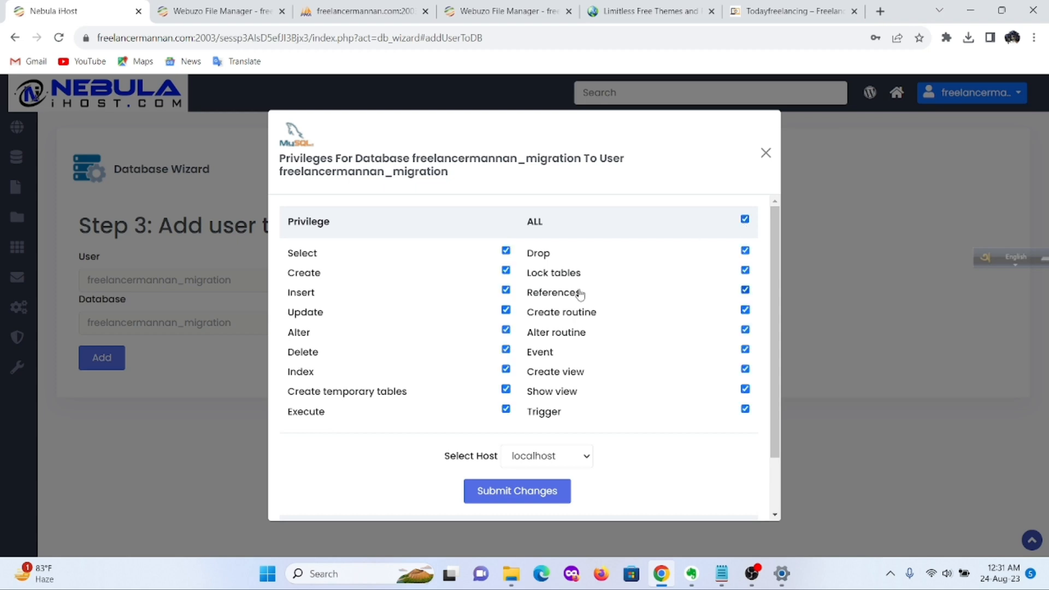
pyautogui.scroll(-2, 579, 296)
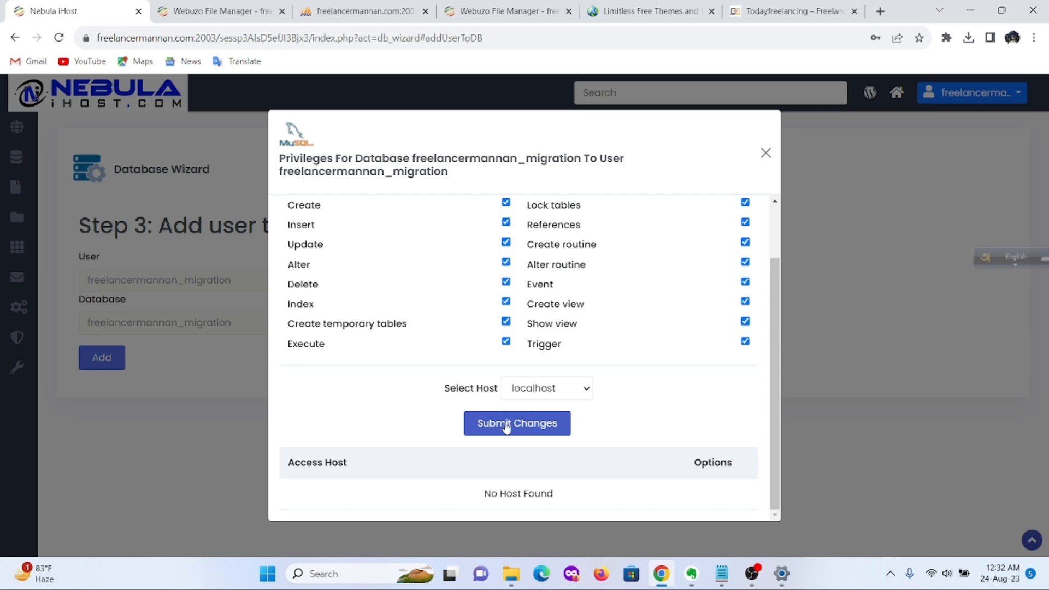
pyautogui.click(507, 427)
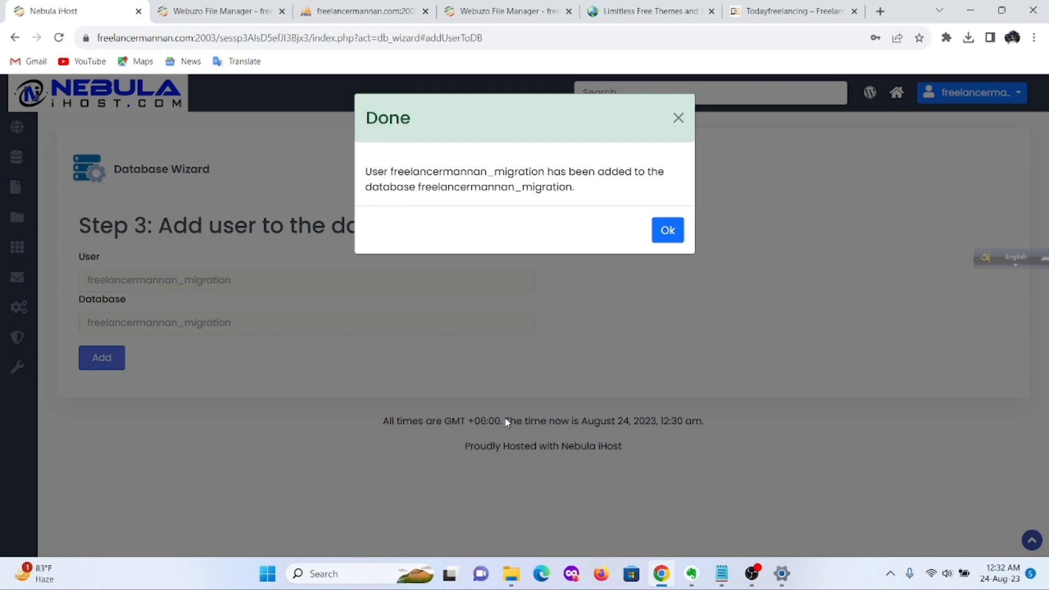
pyautogui.click(676, 232)
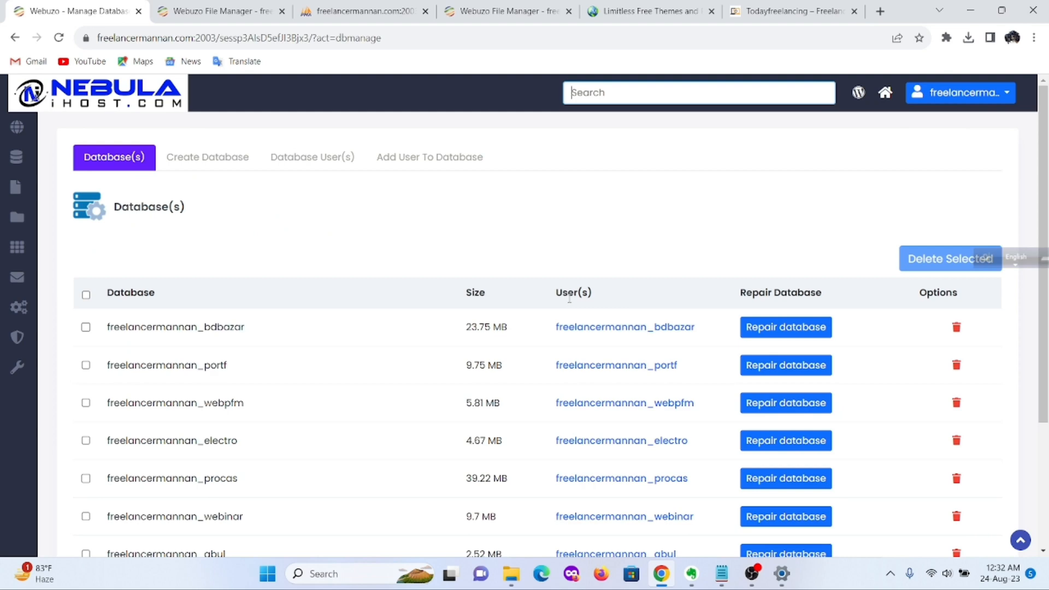
# Step: Copy the migration database's full name from the database list, paste it on a new line under the password in Notepad and minimize Notepad
pyautogui.scroll(-3, 574, 297)
pyautogui.scroll(3, 584, 285)
pyautogui.scroll(-3, 528, 196)
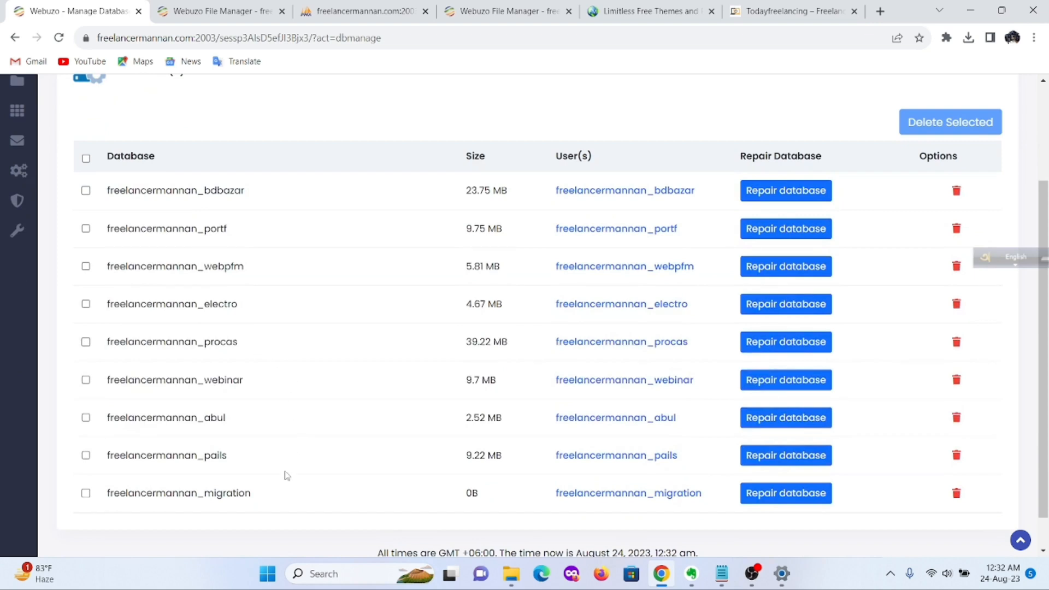
pyautogui.moveTo(268, 502); pyautogui.dragTo(108, 502)
pyautogui.hotkey('ctrl', 'c')
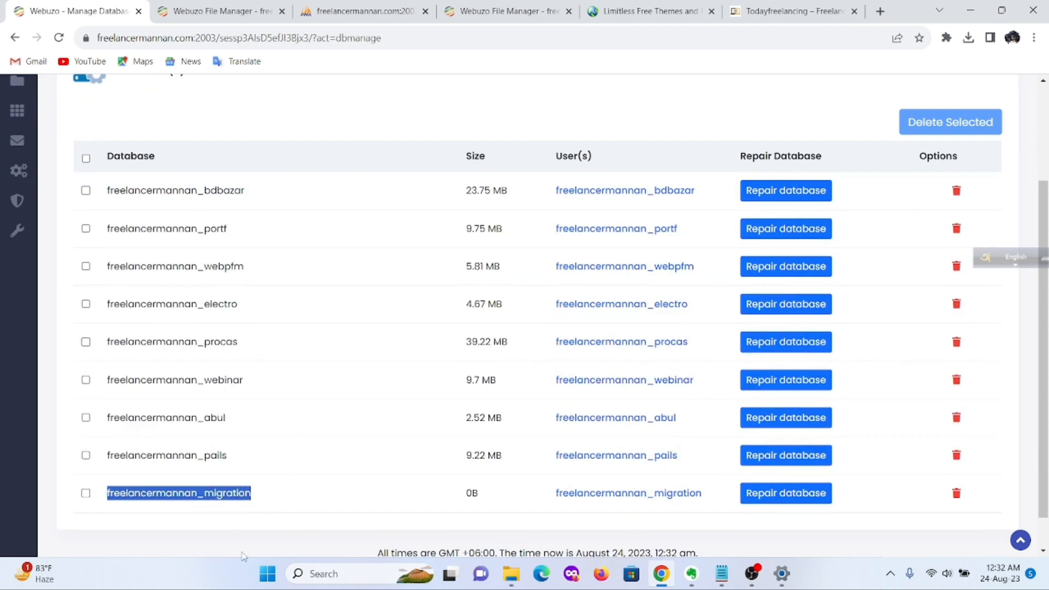
pyautogui.click(721, 575)
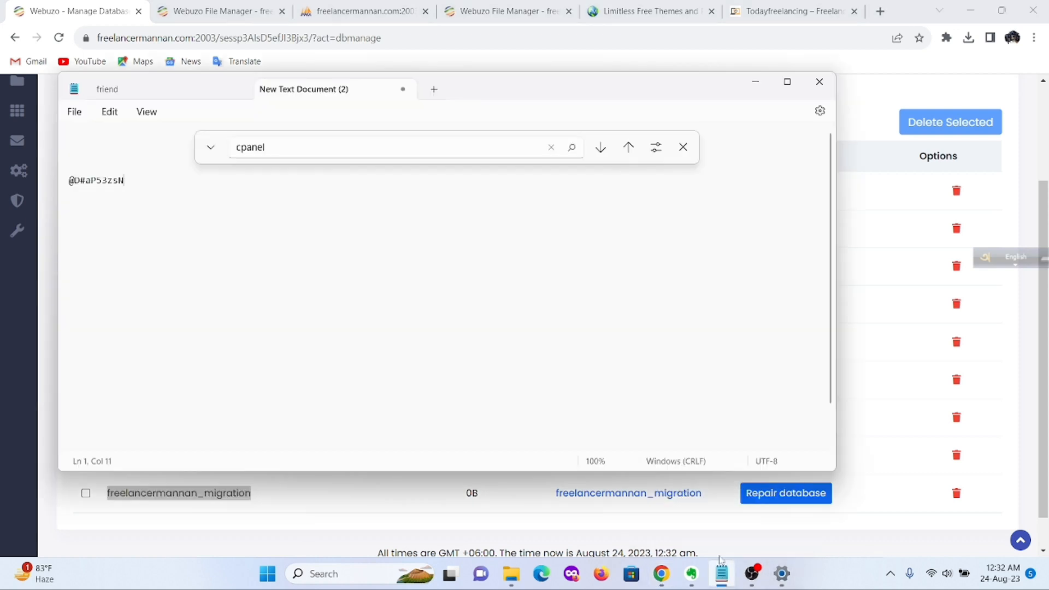
pyautogui.press('Return')
pyautogui.hotkey('ctrl', 'v')
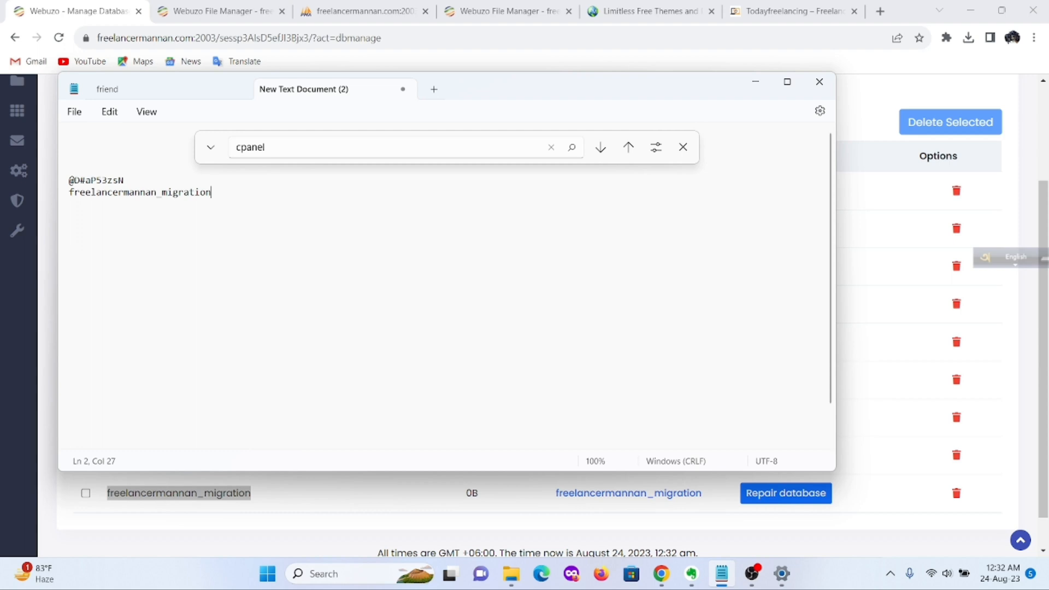
pyautogui.click(756, 83)
# Step: Search the hosting panel for "php", open phpMyAdmin and select the migration database
pyautogui.scroll(3, 354, 217)
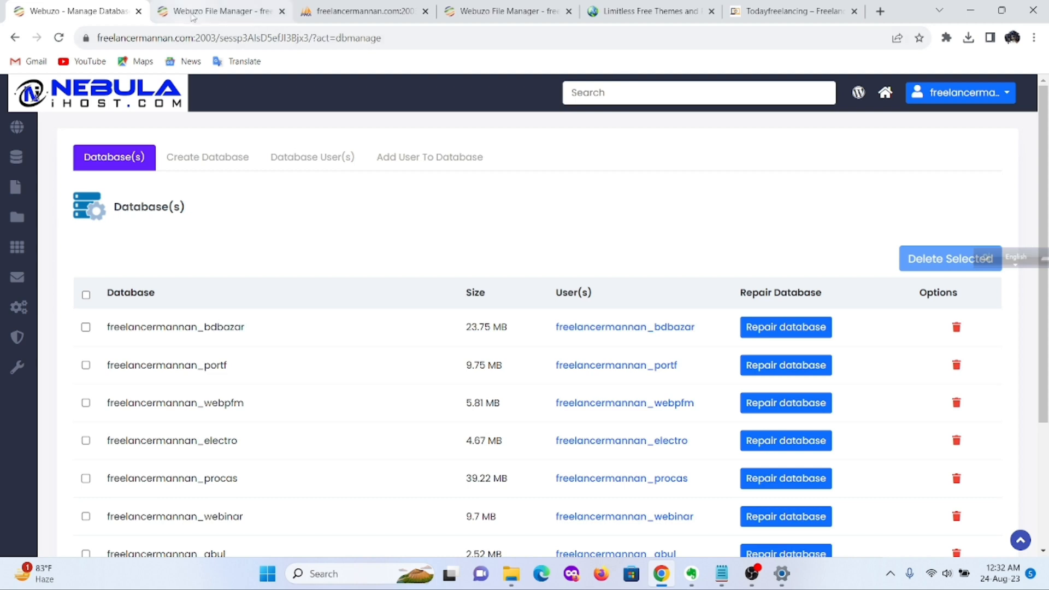
pyautogui.click(681, 93)
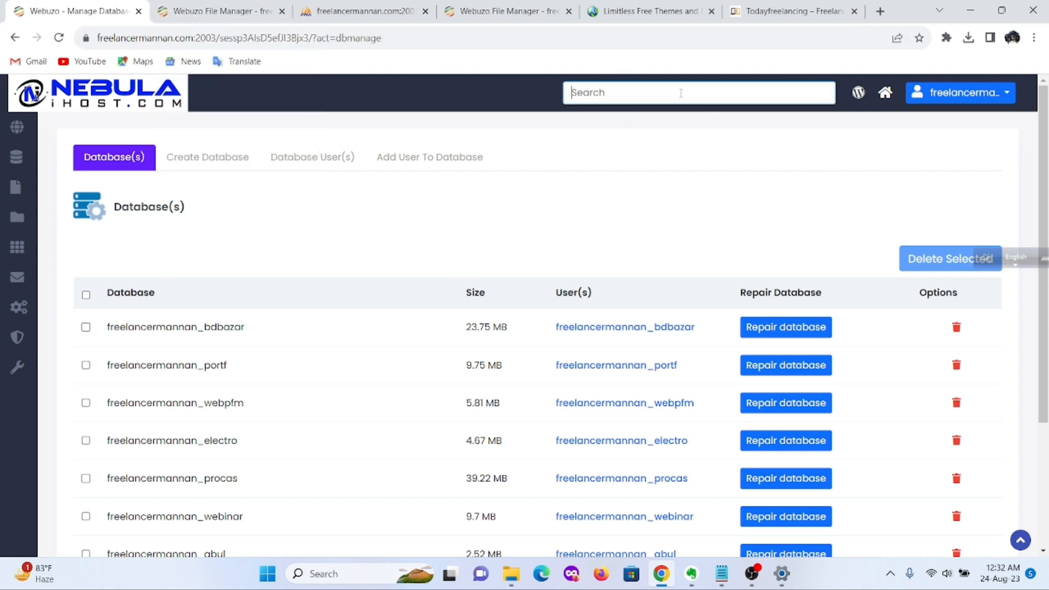
pyautogui.write('php')
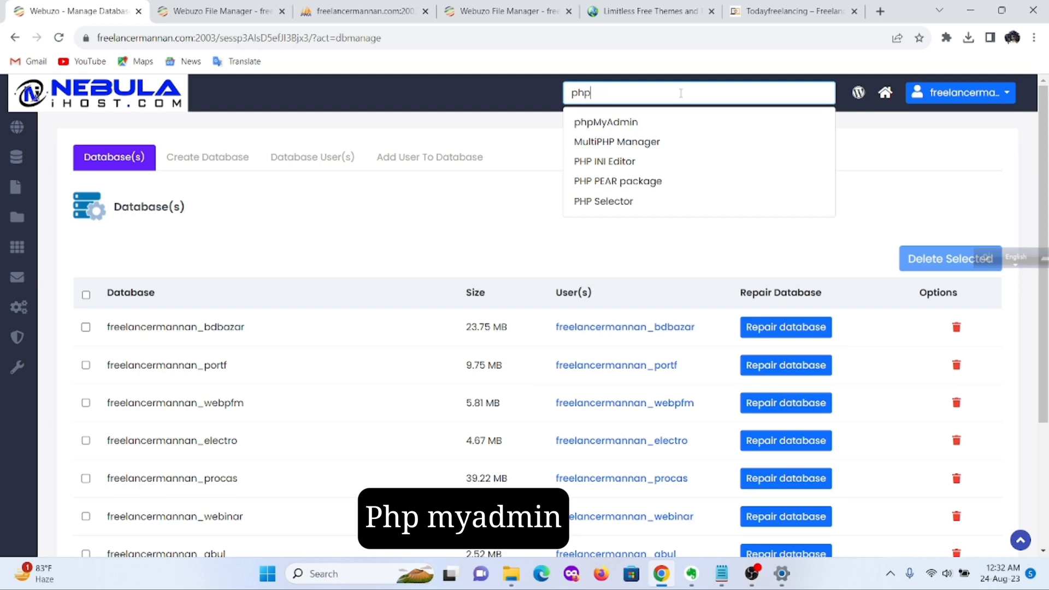
pyautogui.click(585, 121)
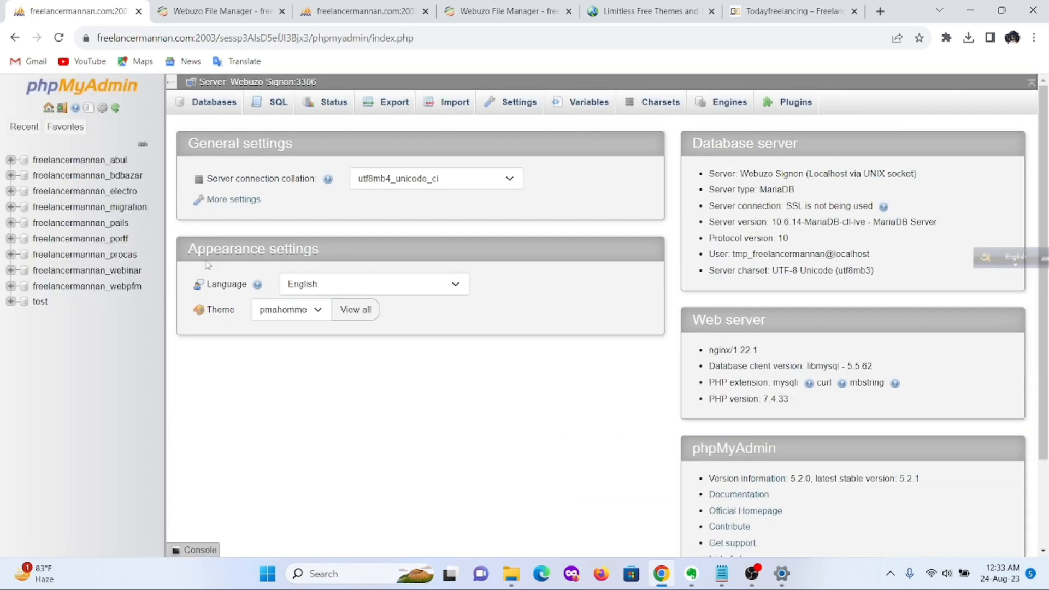
pyautogui.click(75, 210)
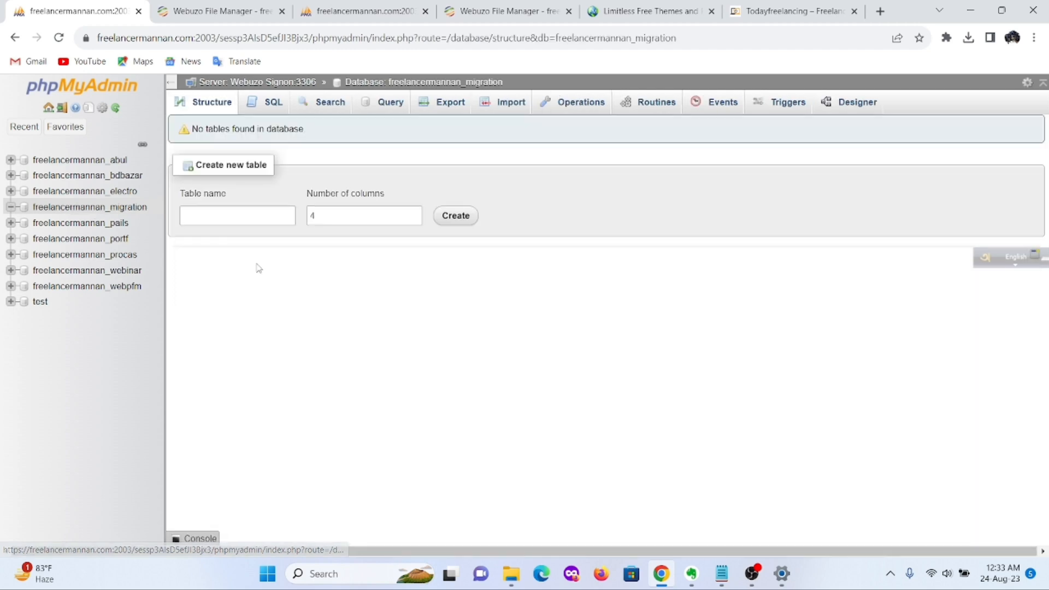
# Step: Import the "webpfm (1).sql" export from Downloads into the migration database in SQL format and review its table list
pyautogui.click(511, 103)
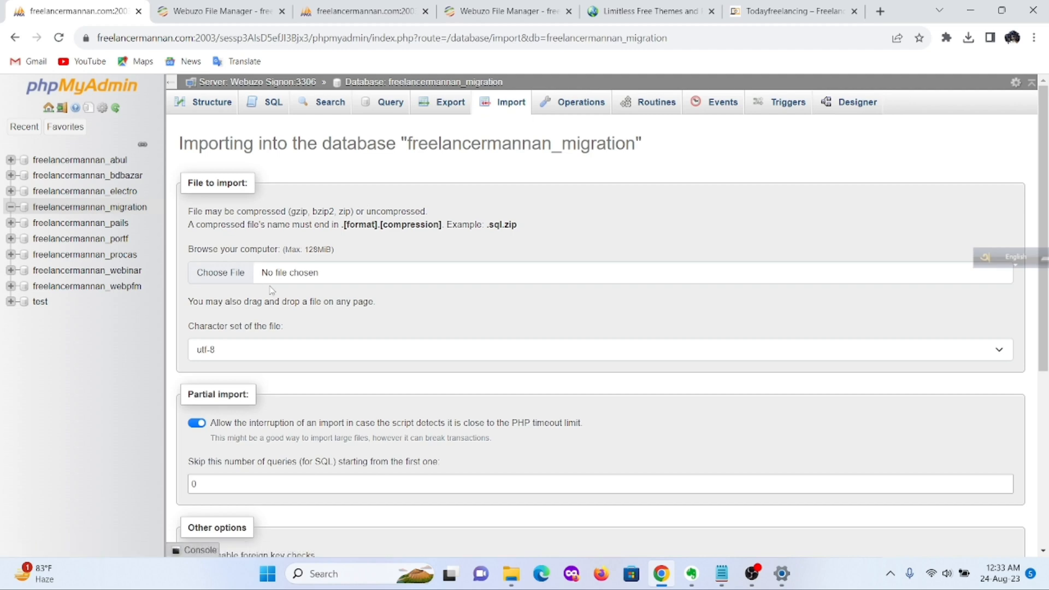
pyautogui.click(224, 273)
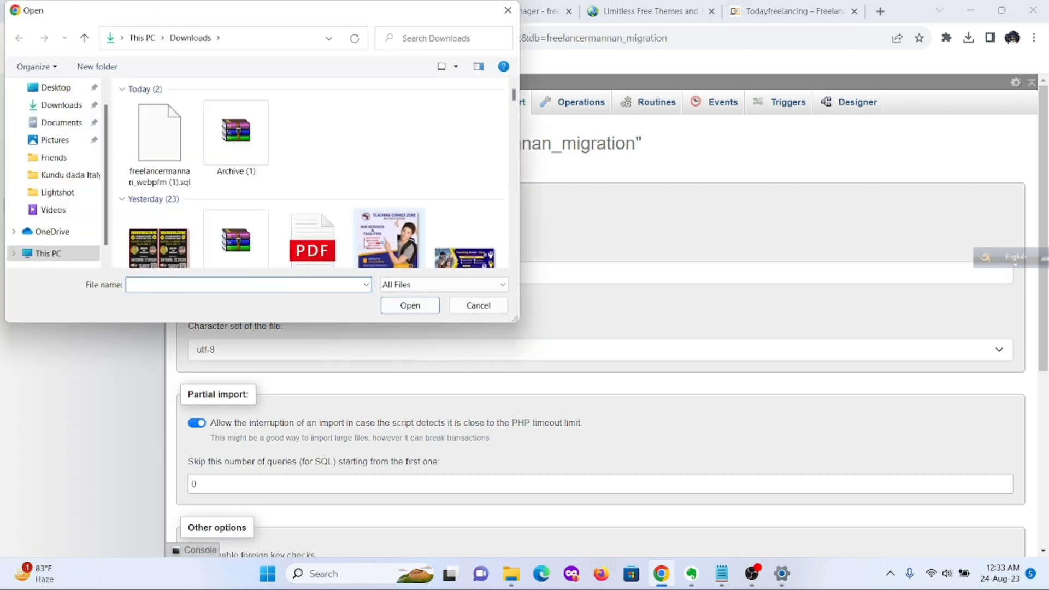
pyautogui.click(167, 154)
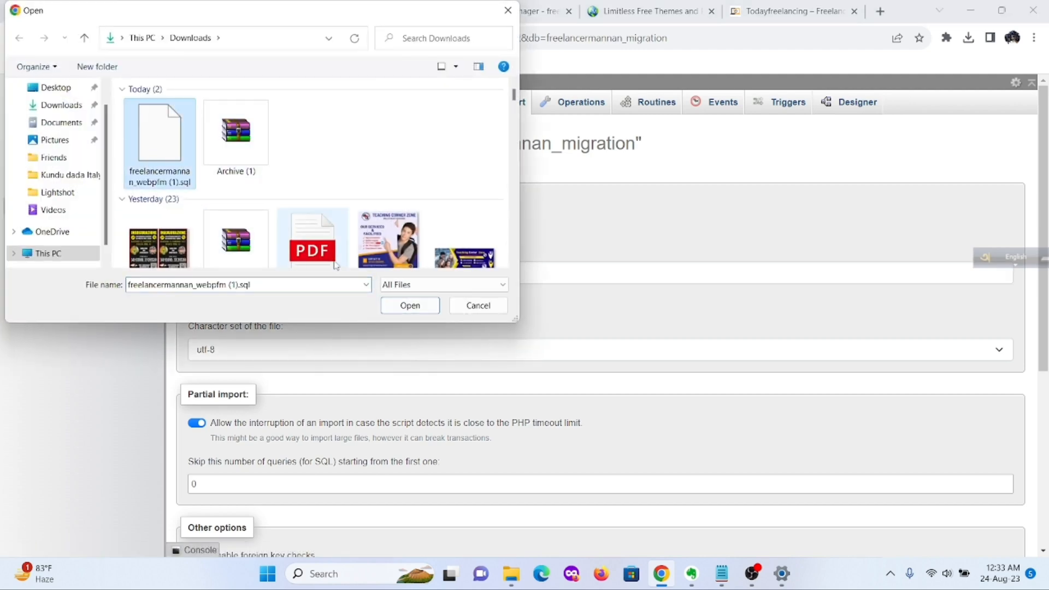
pyautogui.click(407, 306)
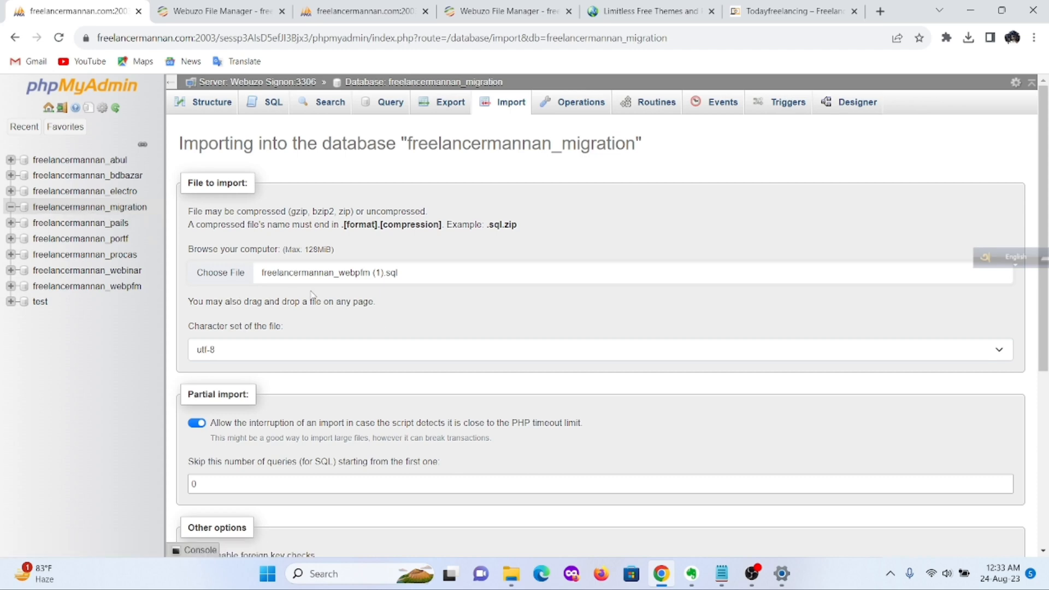
pyautogui.scroll(-5, 311, 295)
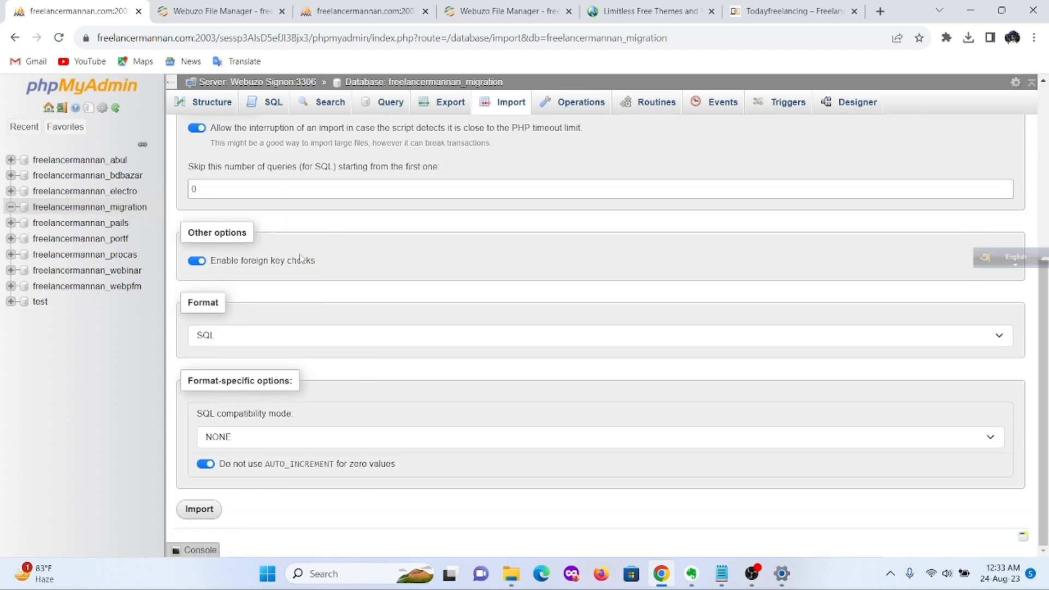
pyautogui.click(199, 509)
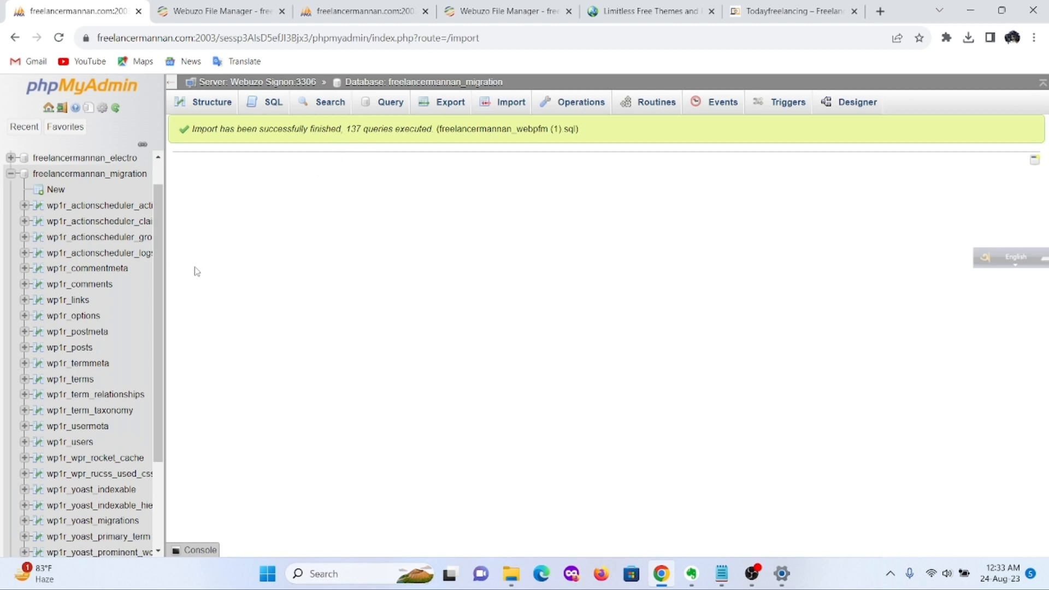
pyautogui.click(82, 173)
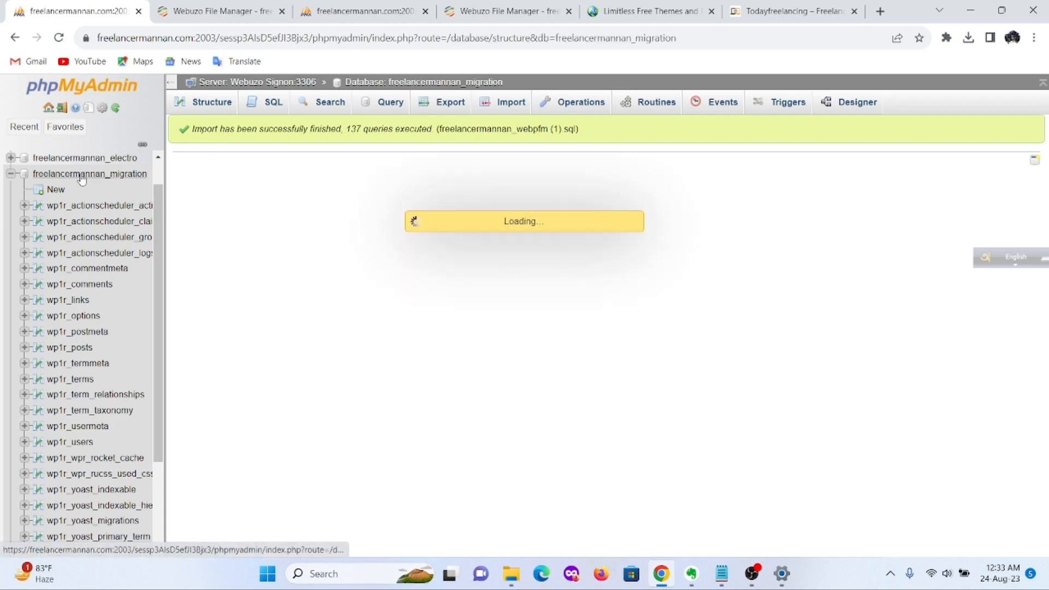
pyautogui.scroll(-8, 314, 344)
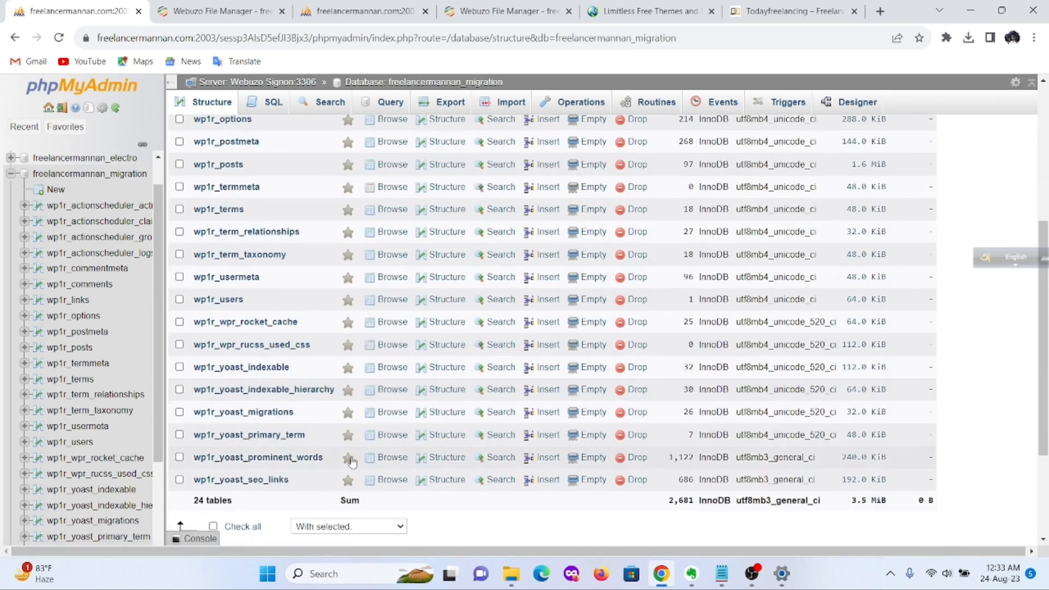
pyautogui.scroll(4, 353, 458)
pyautogui.scroll(5, 352, 458)
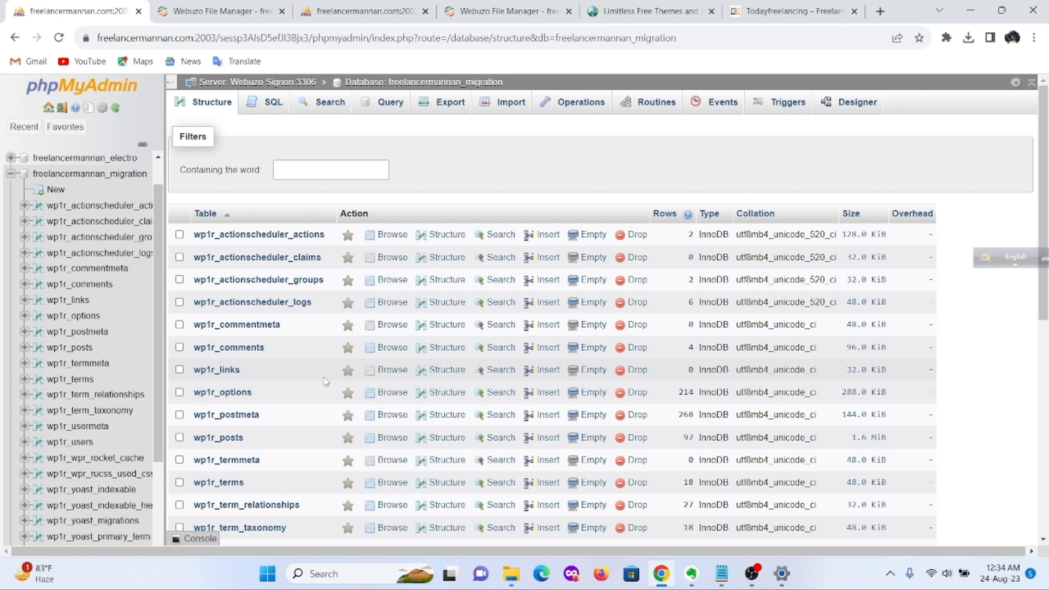
# Step: Load the migration subdomain in a new browser tab and check the page and the address it leads to
pyautogui.click(880, 11)
pyautogui.click(800, 32)
pyautogui.write('mig')
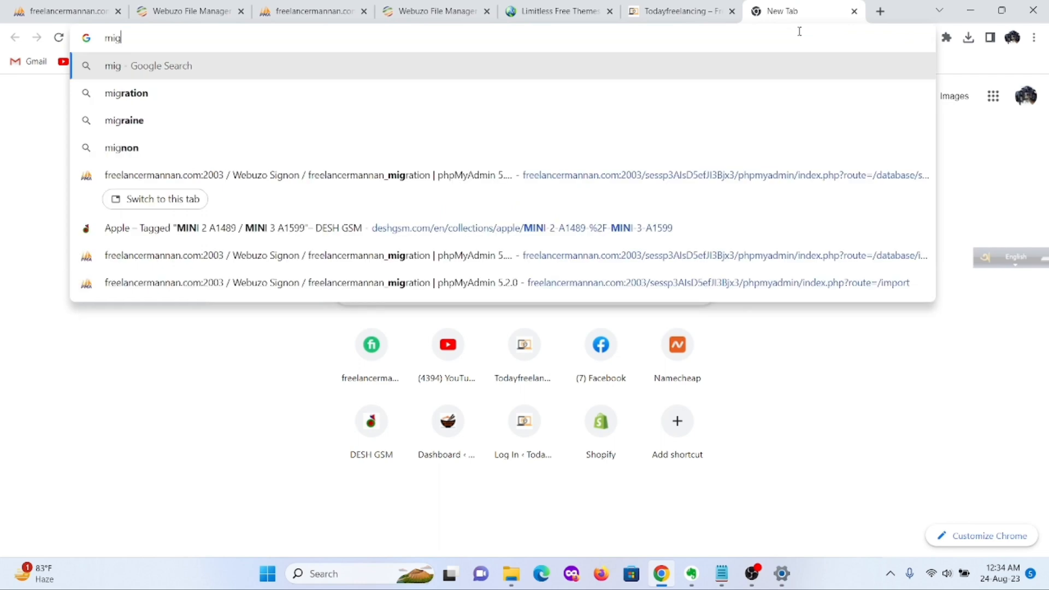
pyautogui.write('ration')
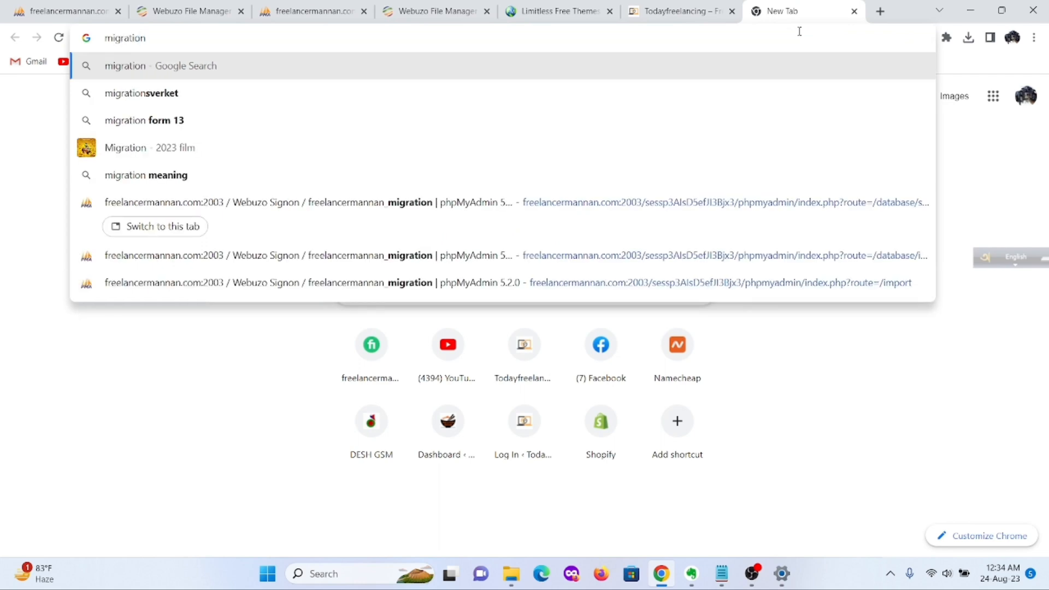
pyautogui.write('.freelan')
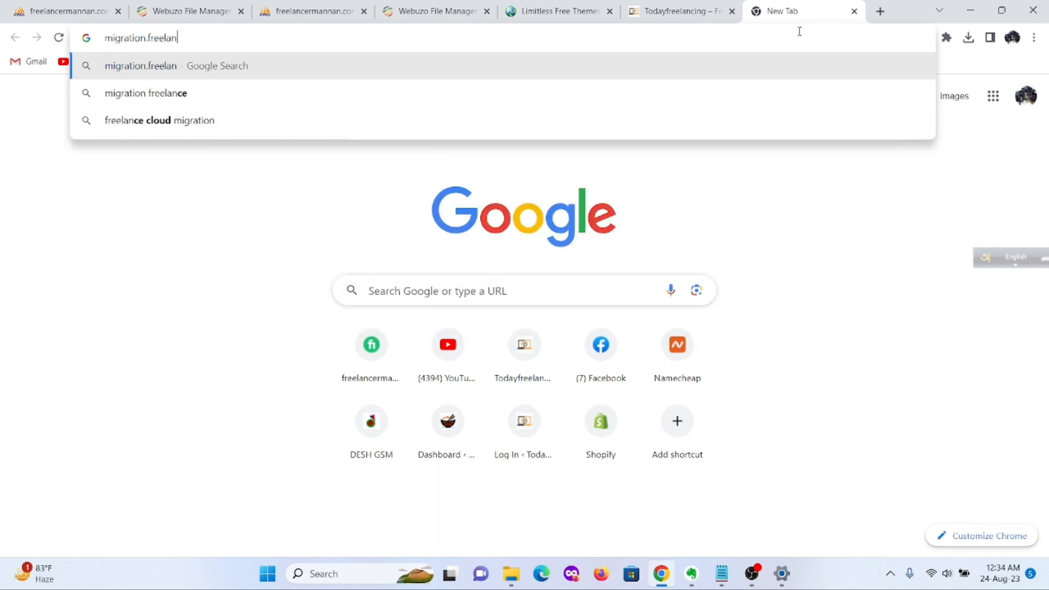
pyautogui.write('cermannan.com')
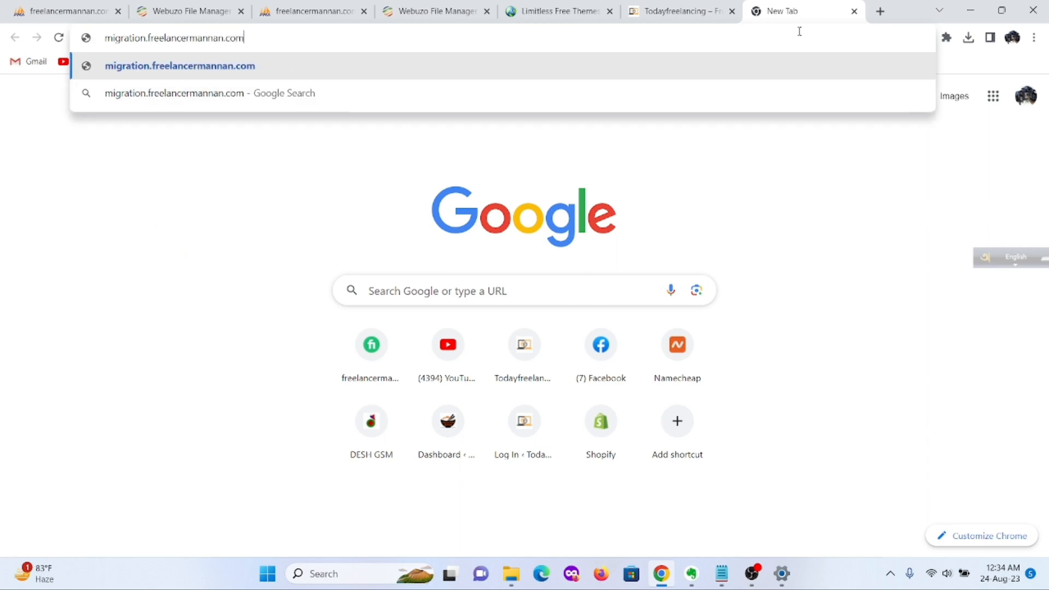
pyautogui.press('Return')
pyautogui.scroll(-8, 535, 252)
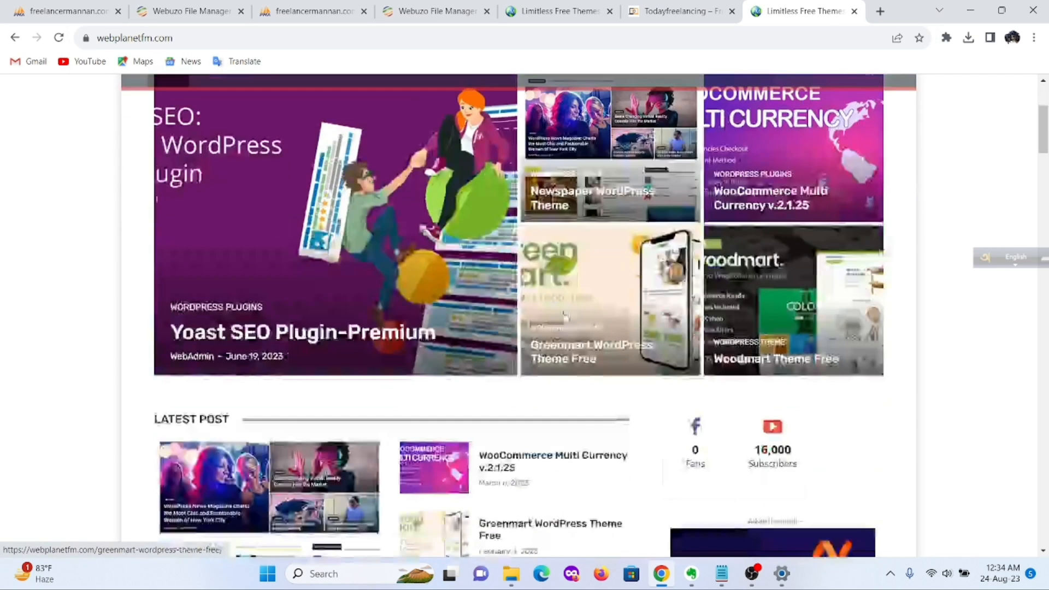
pyautogui.scroll(8, 611, 329)
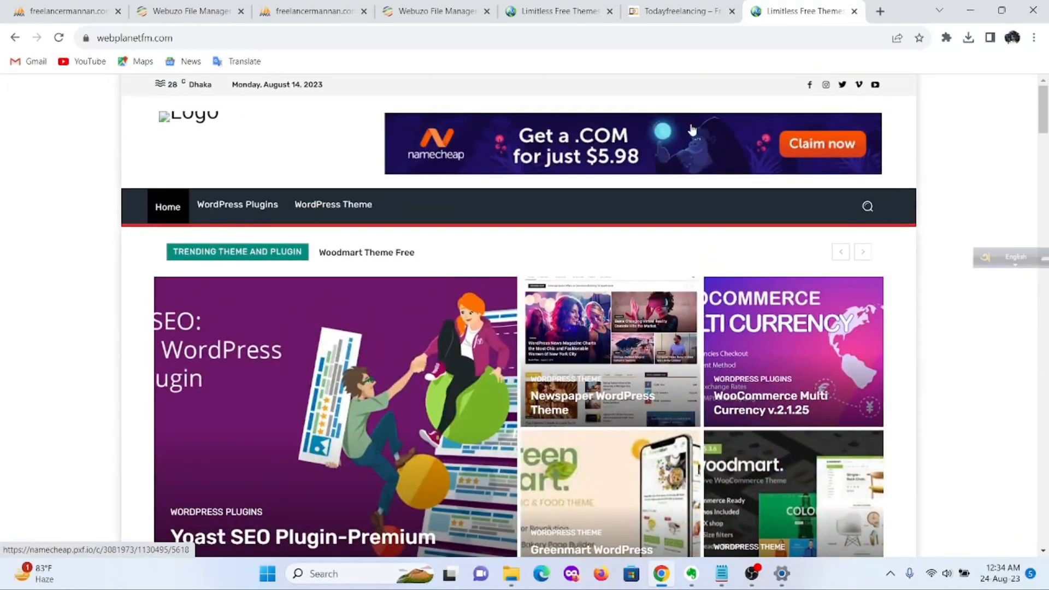
pyautogui.click(170, 38)
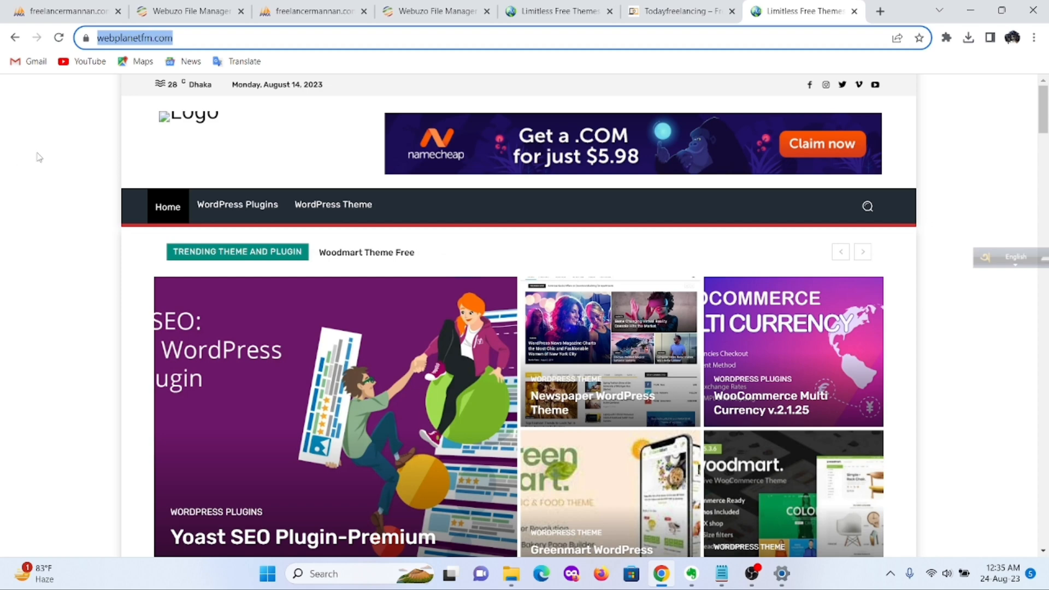
# Step: Return to the file manager's migration folder and open wp-config.php for editing in the TextArea editor
pyautogui.click(189, 11)
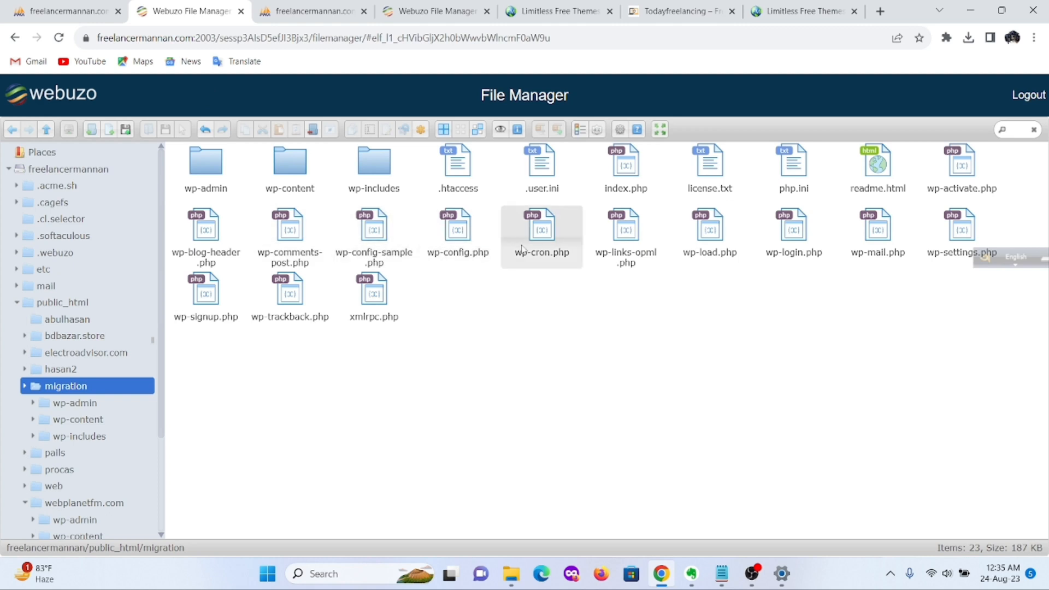
pyautogui.click(496, 259)
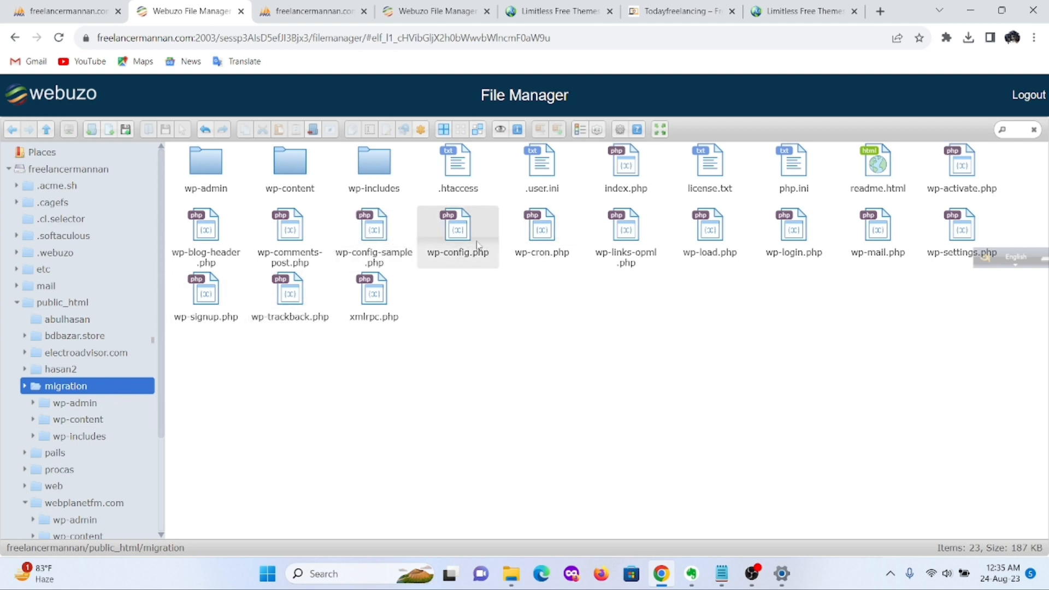
pyautogui.click(462, 236)
pyautogui.rightClick(462, 236)
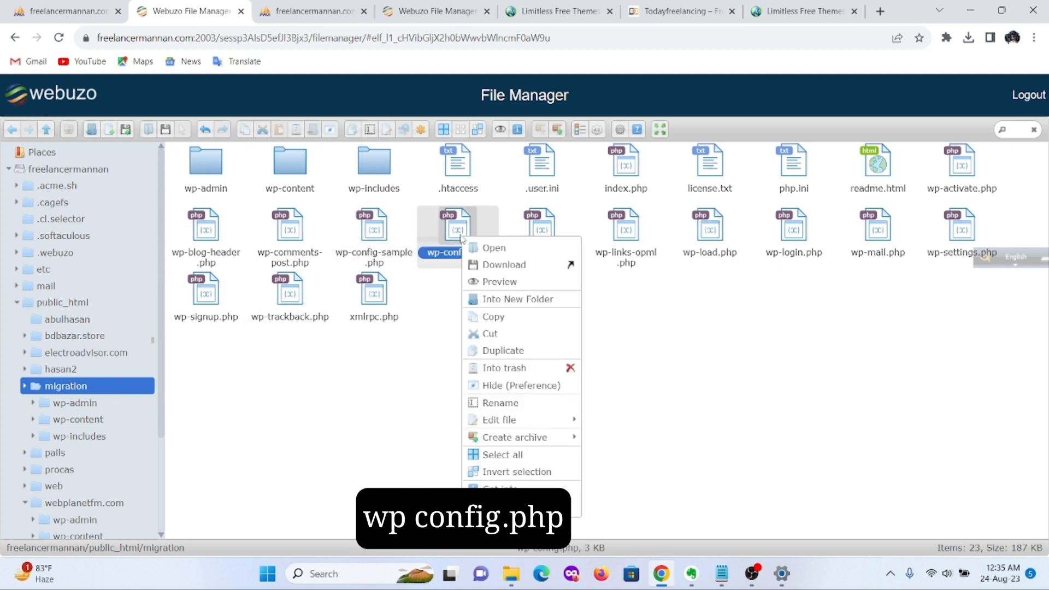
pyautogui.moveTo(506, 420)
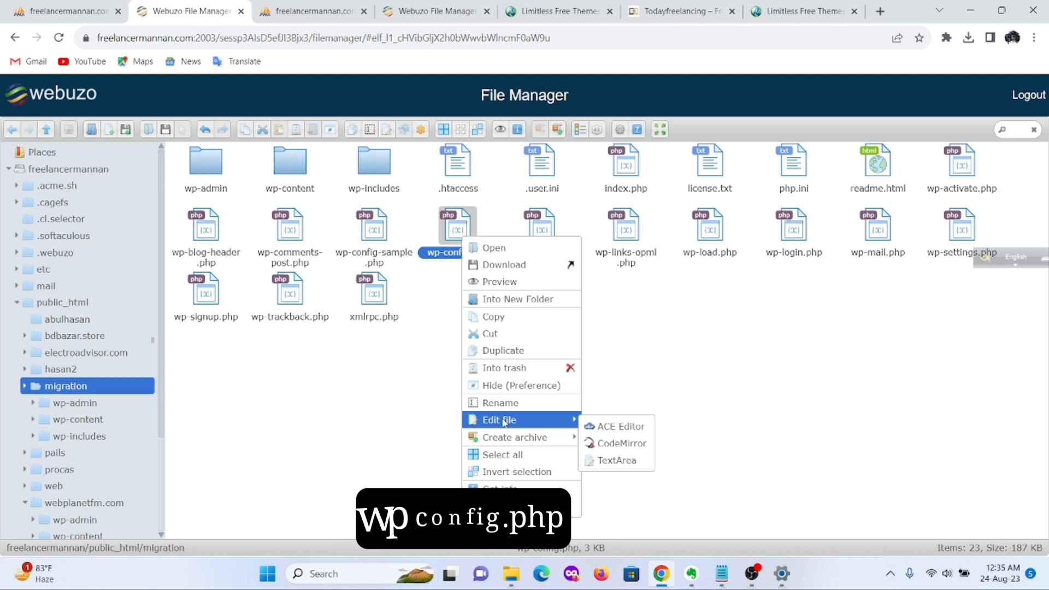
pyautogui.click(616, 460)
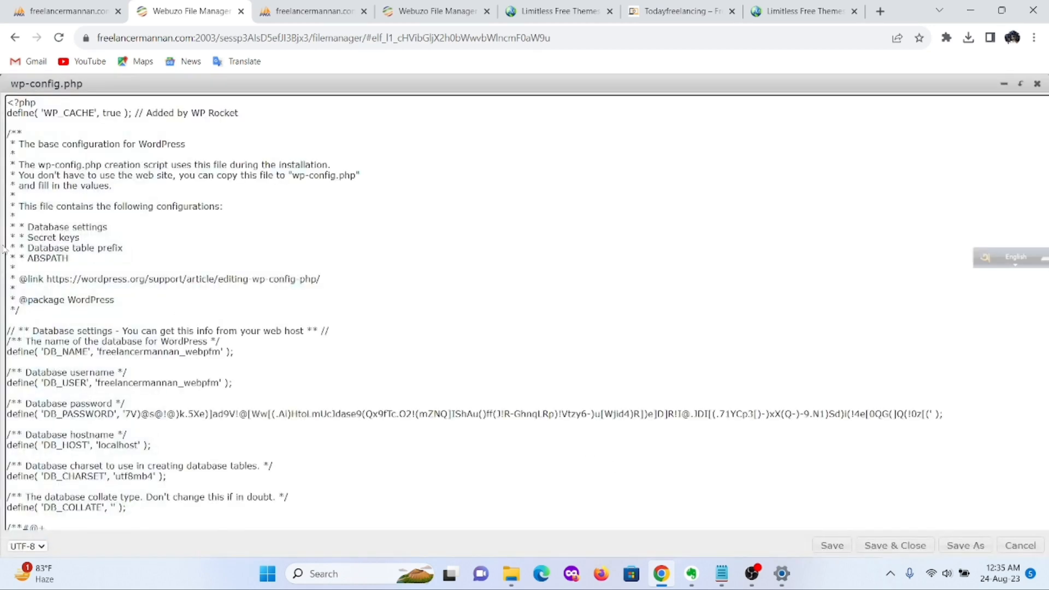
# Step: Set both DB_NAME and DB_USER in wp-config.php to freelancermannan_migration, copied from the Notepad notes
pyautogui.scroll(-1, 174, 174)
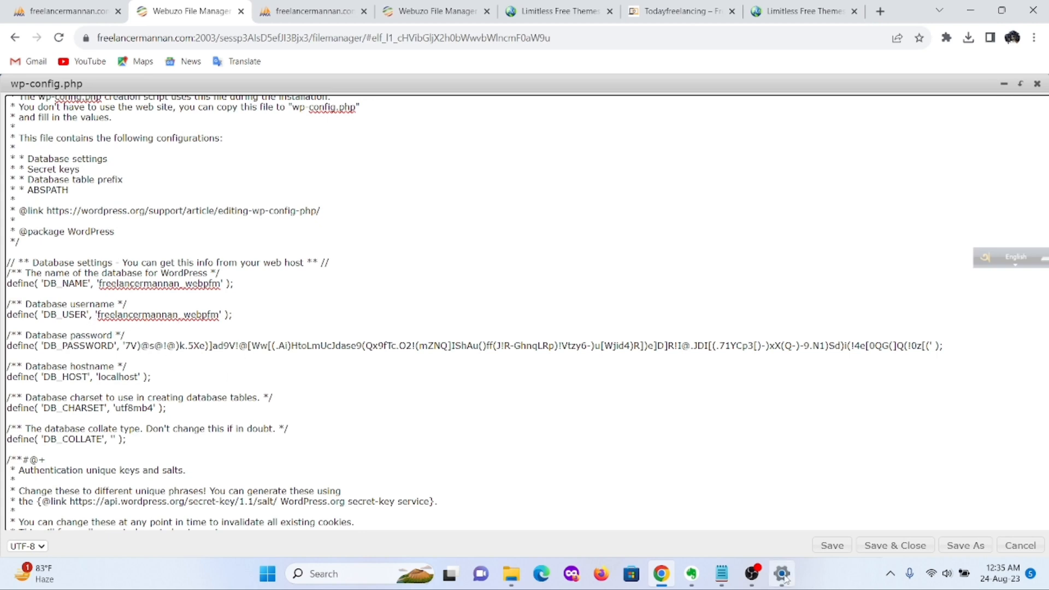
pyautogui.click(727, 490)
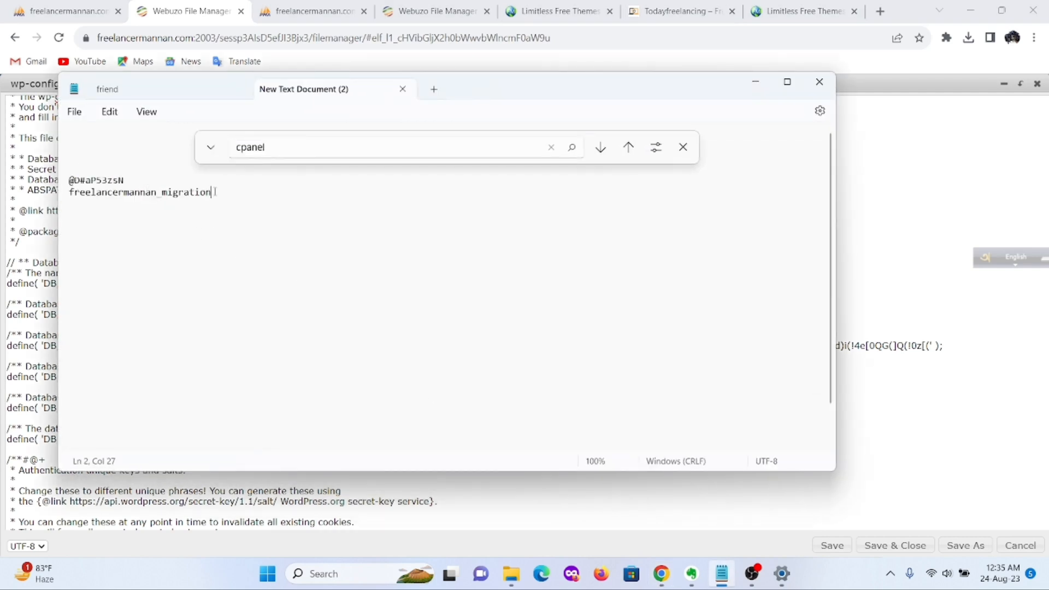
pyautogui.moveTo(215, 192); pyautogui.dragTo(71, 191)
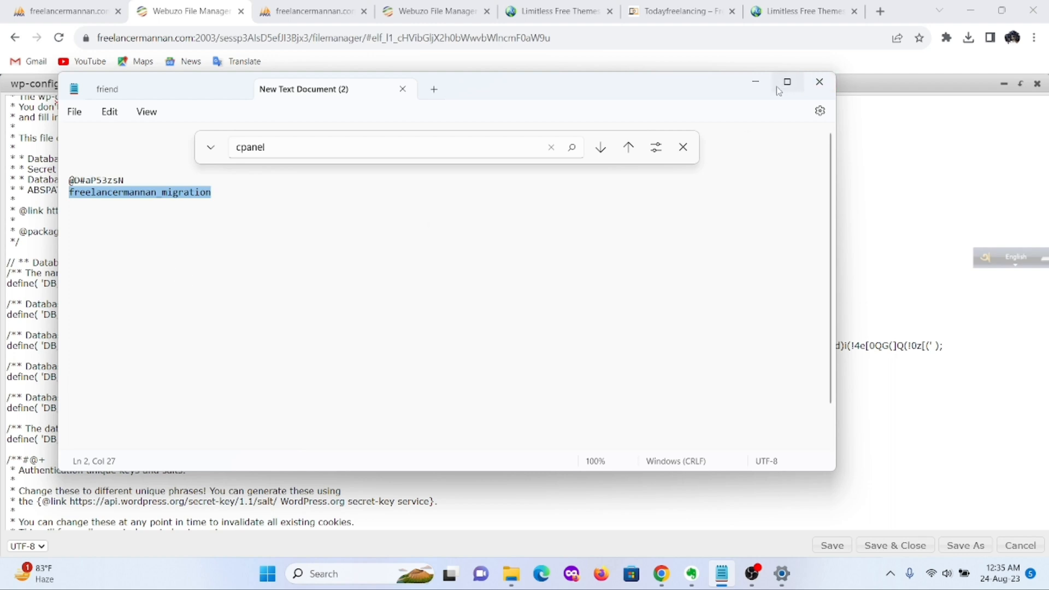
pyautogui.click(753, 82)
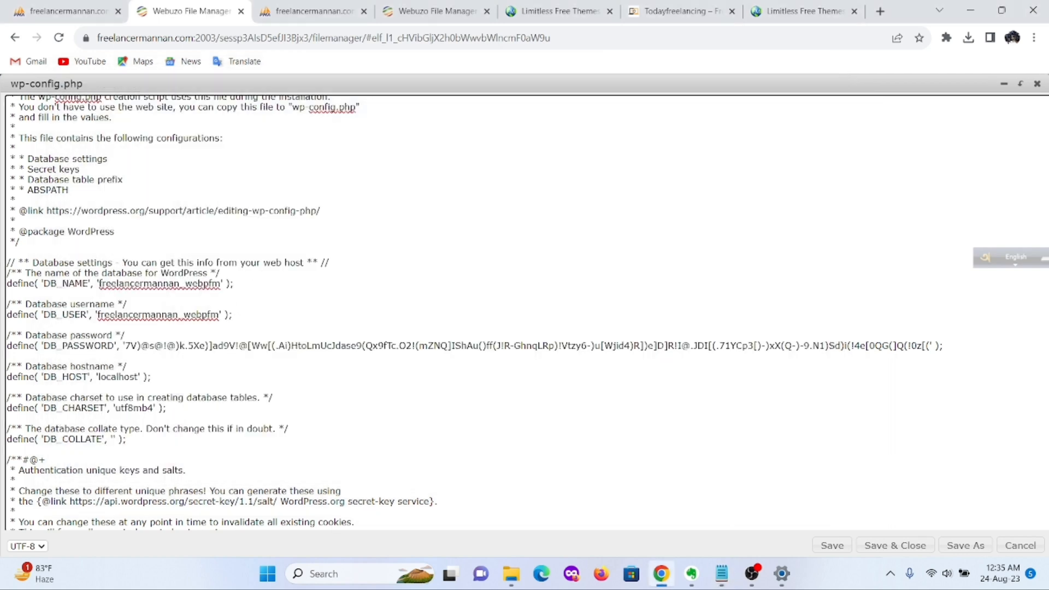
pyautogui.moveTo(98, 283); pyautogui.dragTo(220, 284)
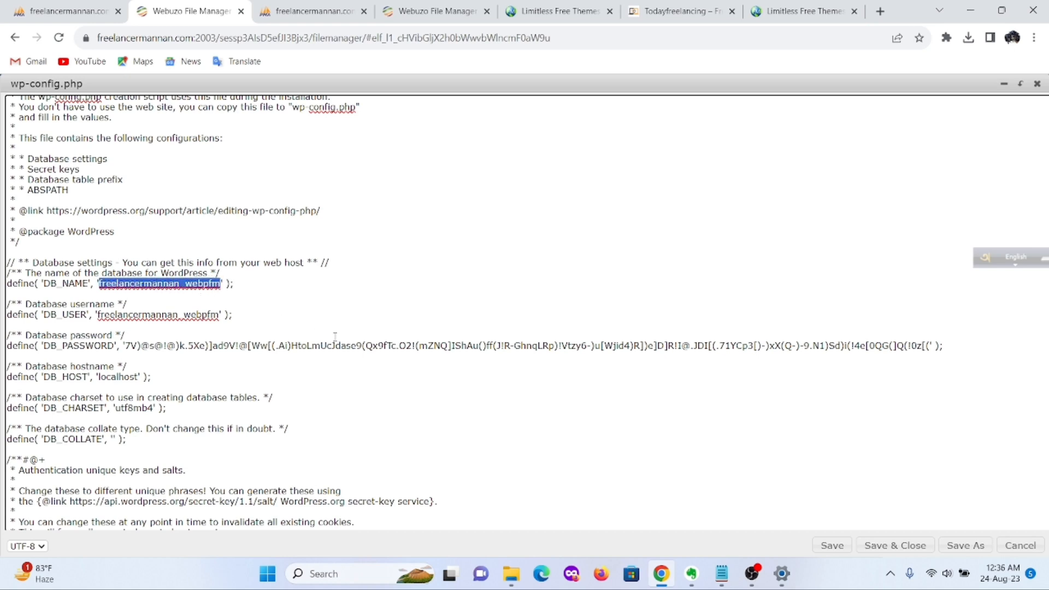
pyautogui.write('freelancermannan_migration')
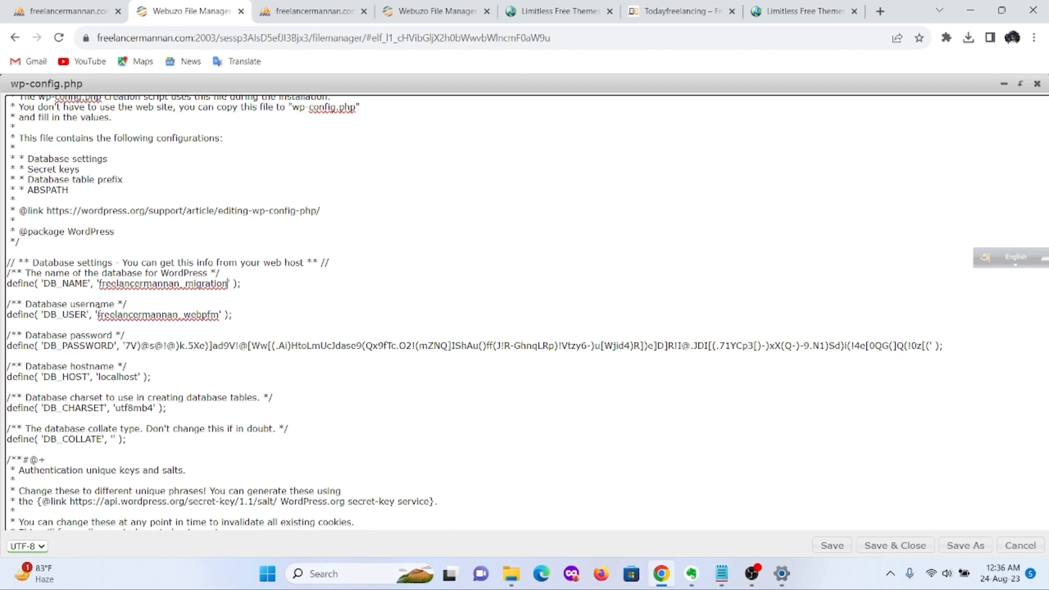
pyautogui.moveTo(97, 314); pyautogui.dragTo(220, 316)
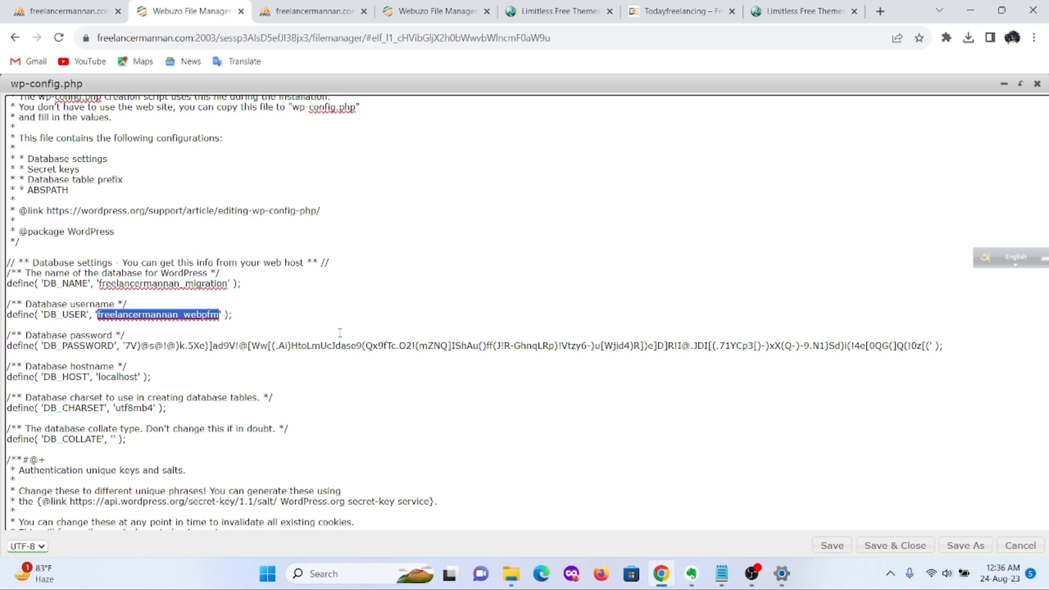
pyautogui.write('freelancermannan_migration')
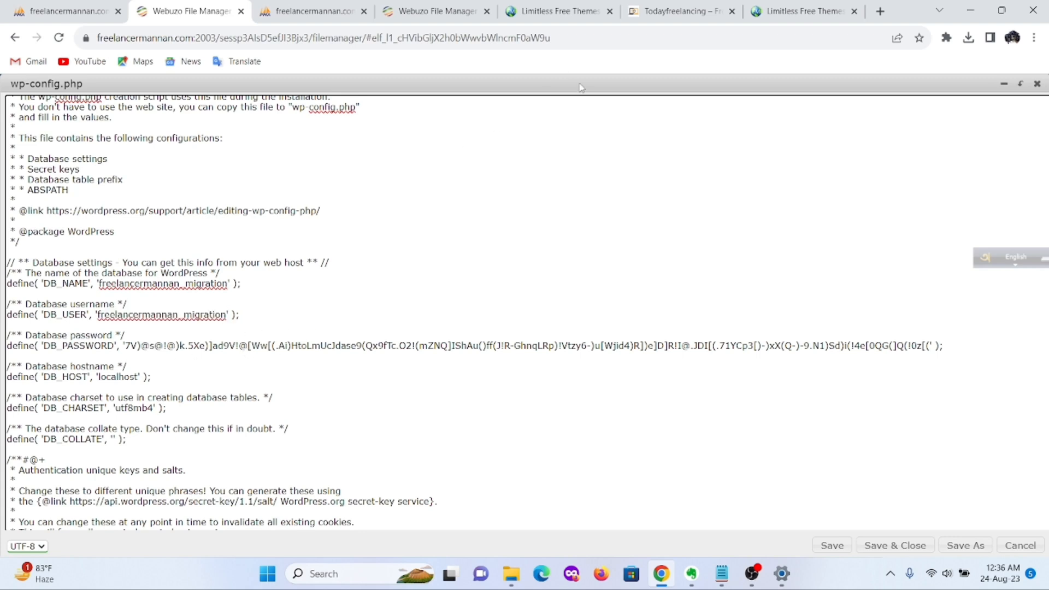
# Step: Replace the DB_PASSWORD value with the new database password from the Notepad notes, and save and close wp-config.php
pyautogui.click(722, 573)
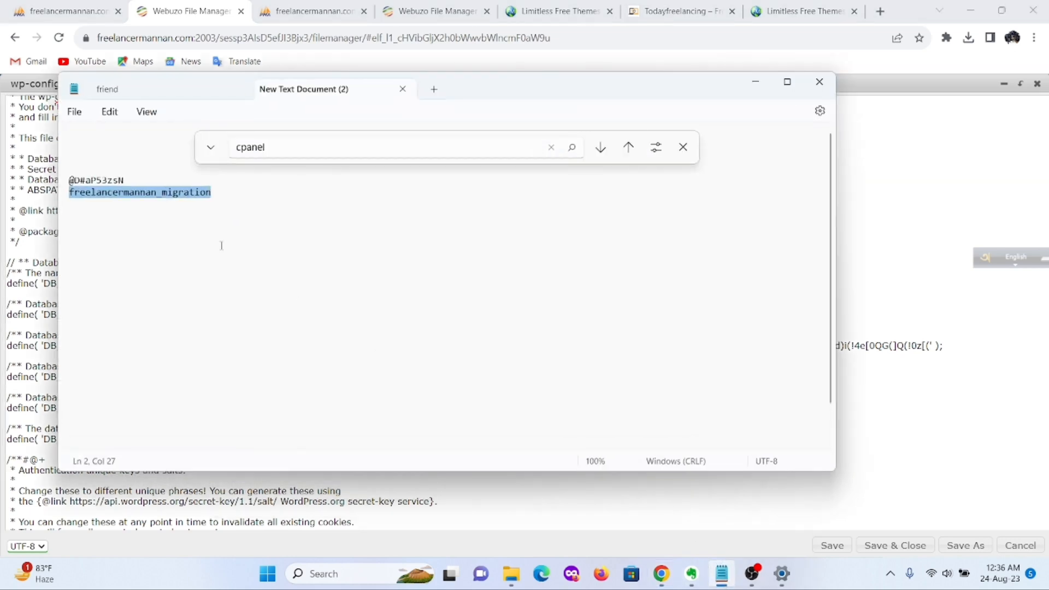
pyautogui.moveTo(130, 179); pyautogui.dragTo(69, 181)
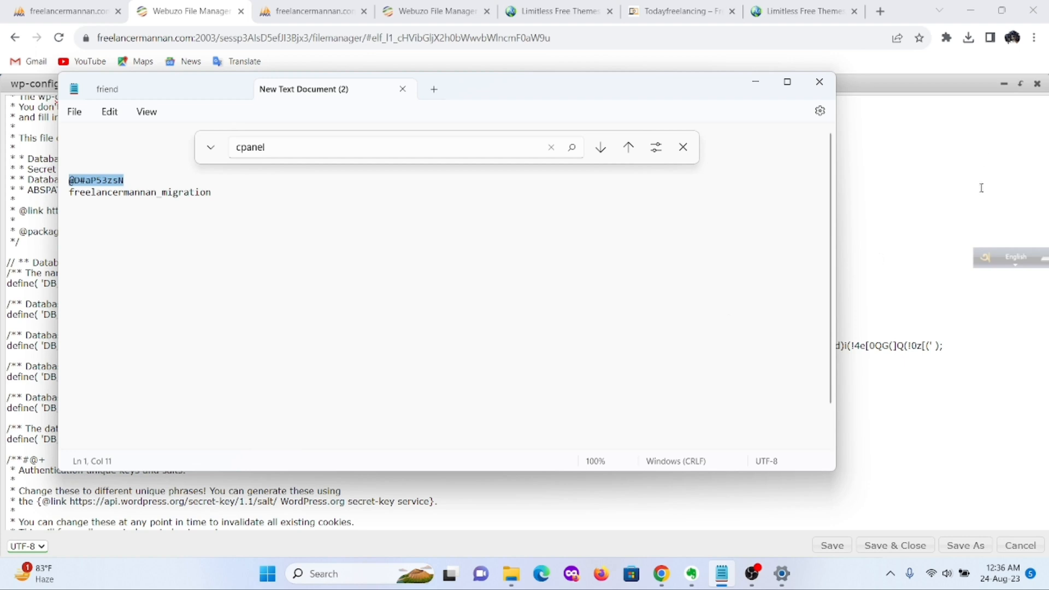
pyautogui.click(755, 82)
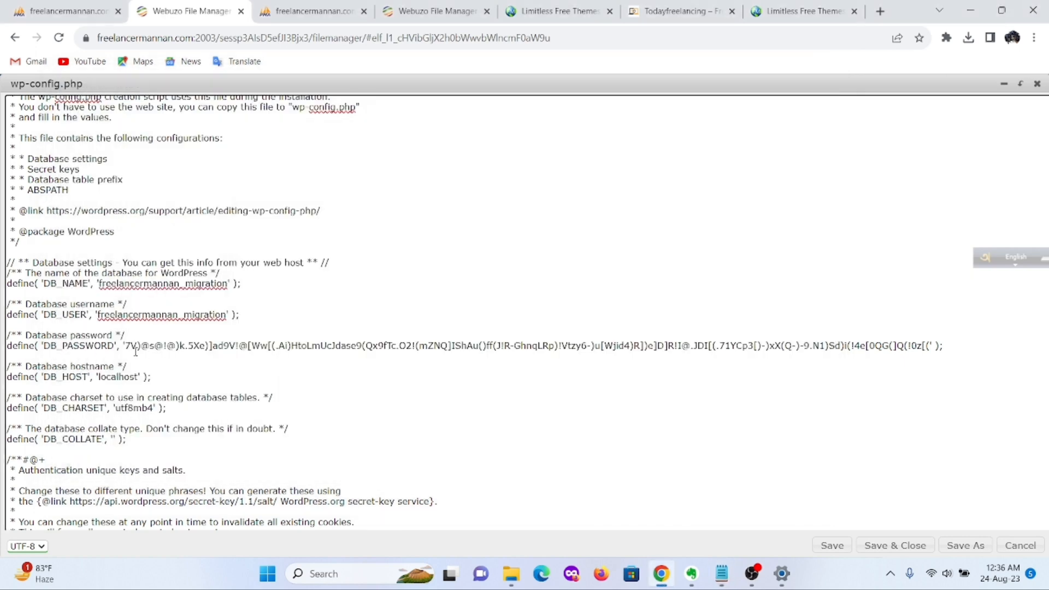
pyautogui.moveTo(127, 345); pyautogui.dragTo(294, 339)
pyautogui.moveTo(608, 335); pyautogui.dragTo(930, 350)
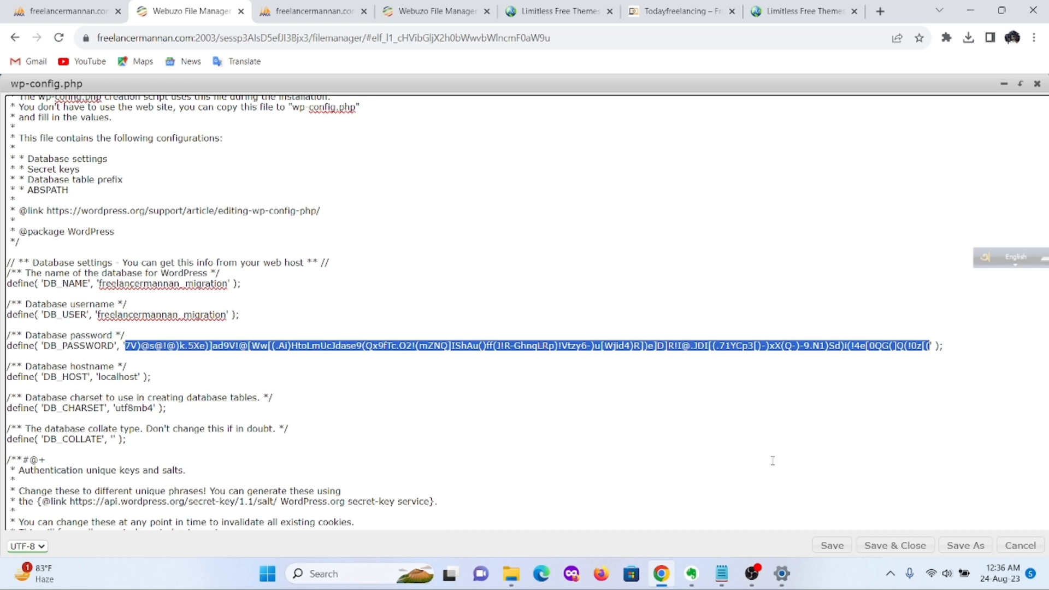
pyautogui.hotkey('ctrl', 'v')
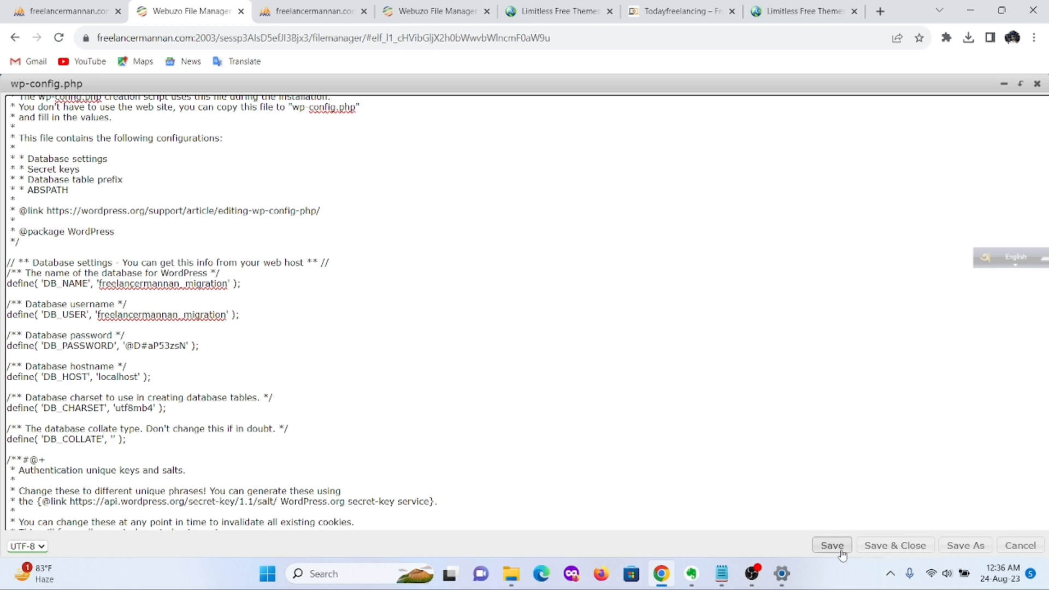
pyautogui.click(899, 546)
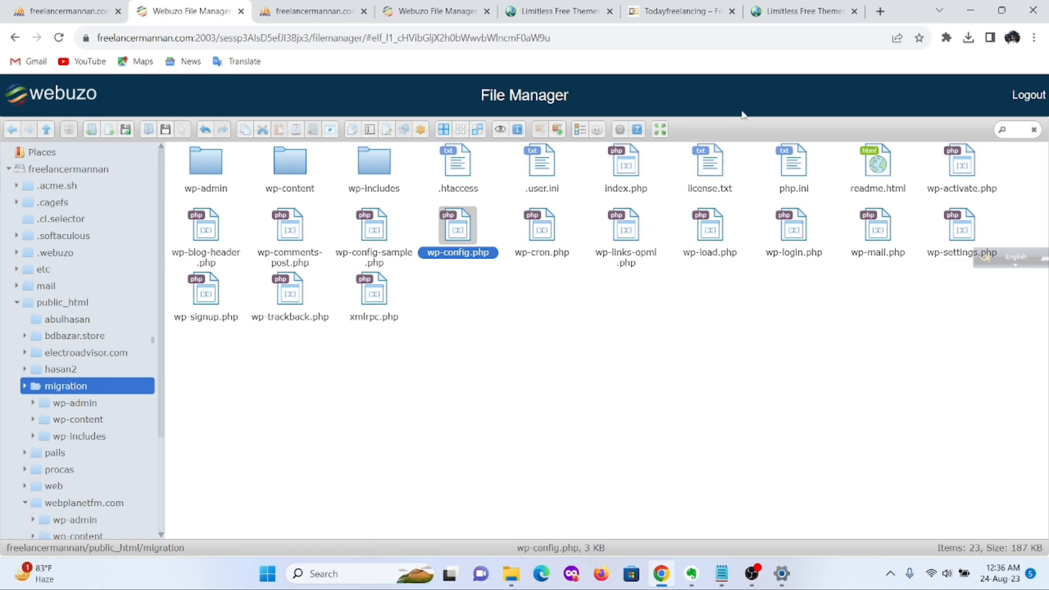
# Step: Check the site's browser tab, return to phpMyAdmin and browse the migration database's wp1r_options table
pyautogui.click(794, 14)
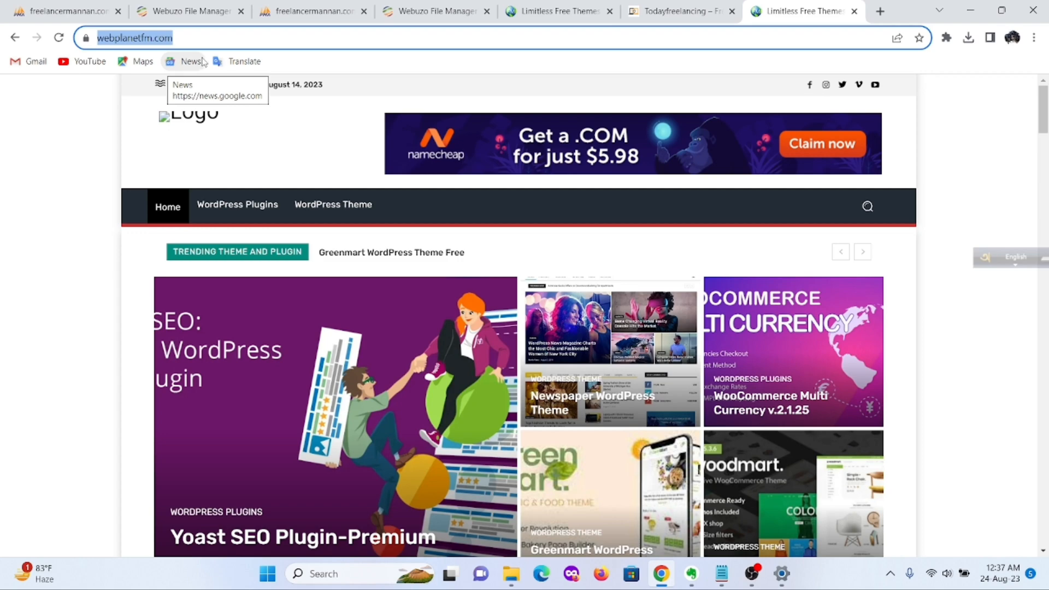
pyautogui.click(180, 11)
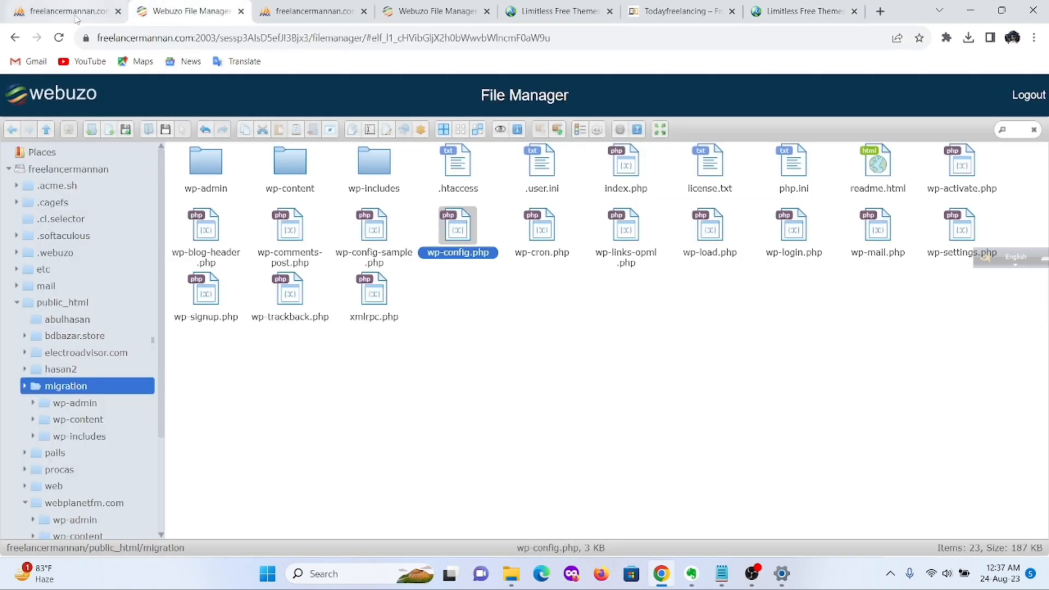
pyautogui.click(59, 12)
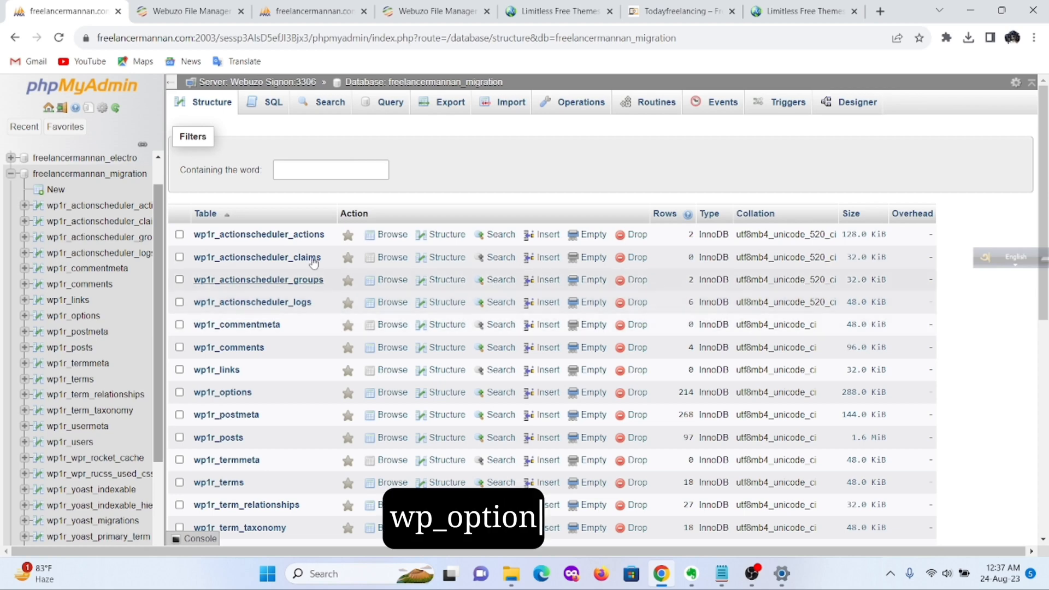
pyautogui.click(229, 394)
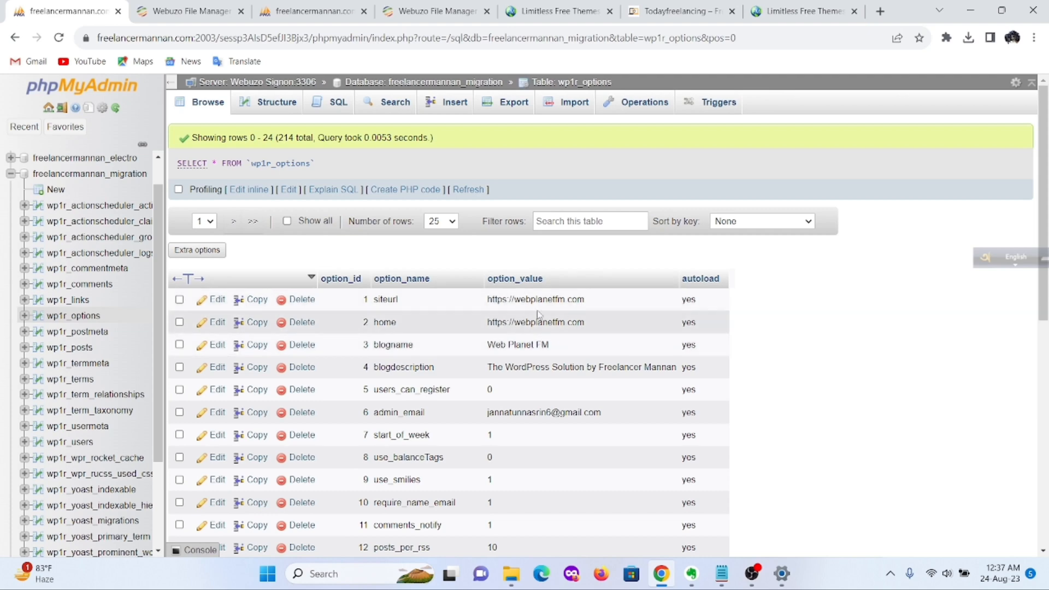
pyautogui.click(213, 300)
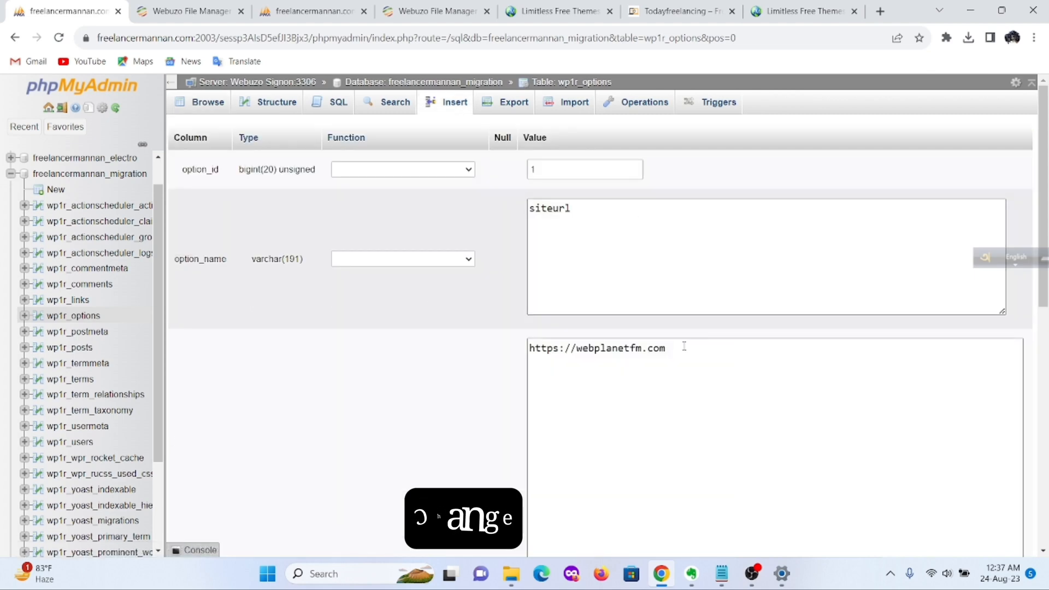
pyautogui.click(880, 11)
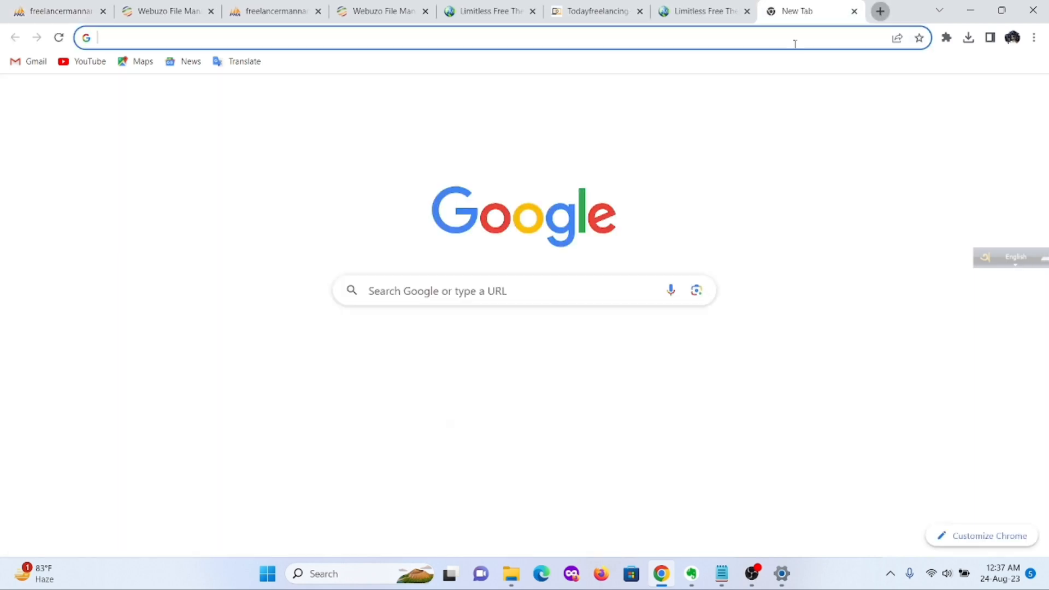
pyautogui.click(756, 40)
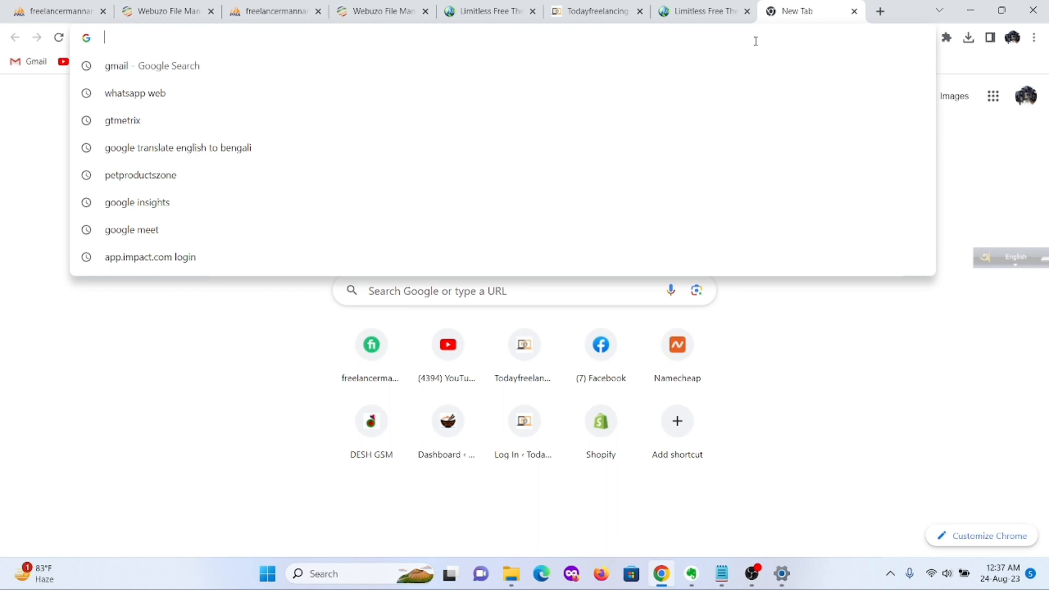
pyautogui.write('mig')
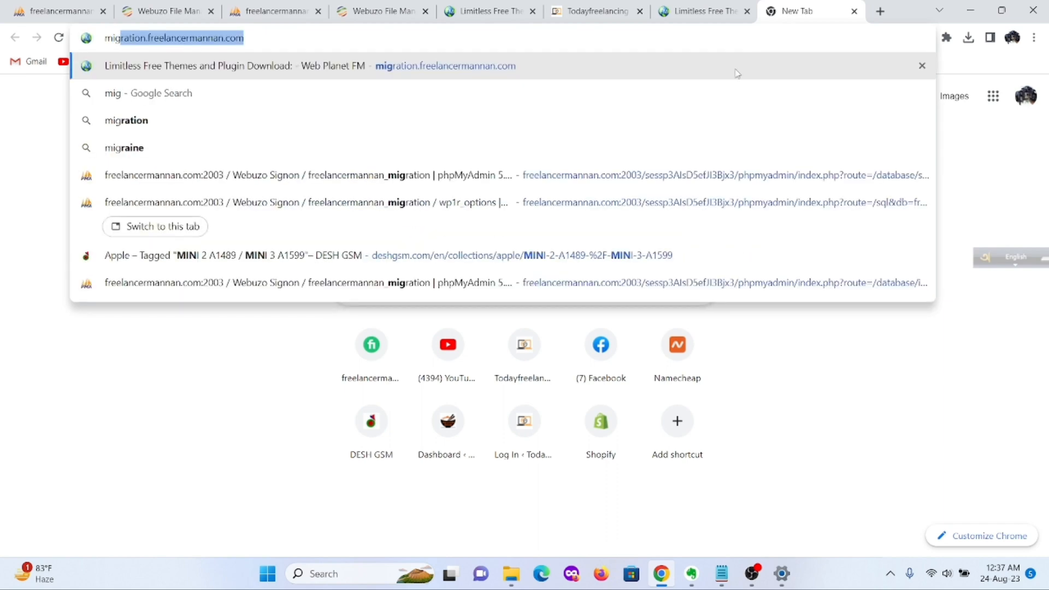
pyautogui.click(254, 37)
pyautogui.moveTo(254, 37); pyautogui.dragTo(105, 41)
pyautogui.hotkey('ctrl', 'c')
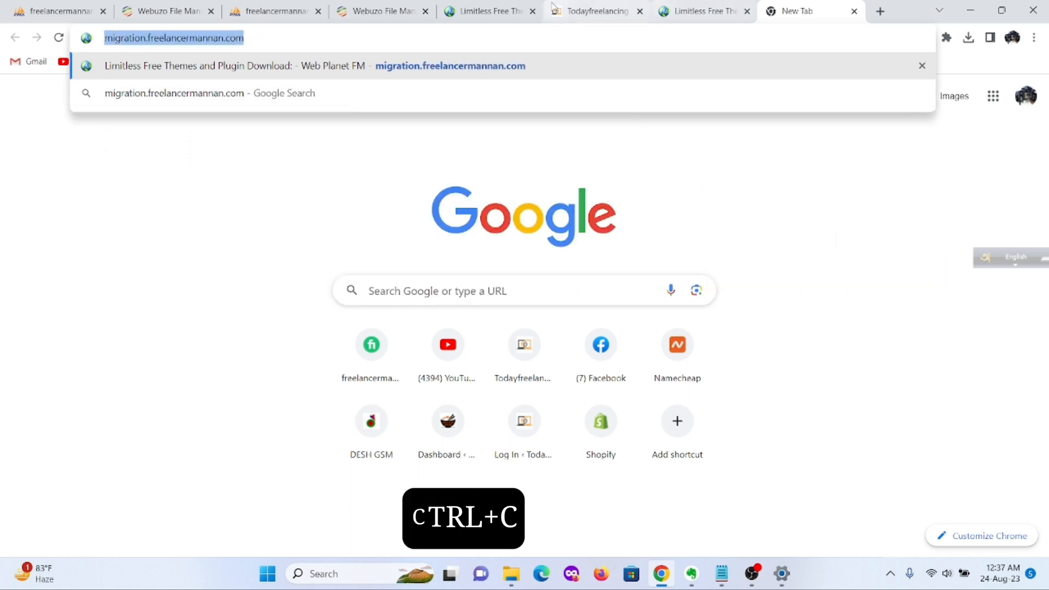
pyautogui.click(61, 11)
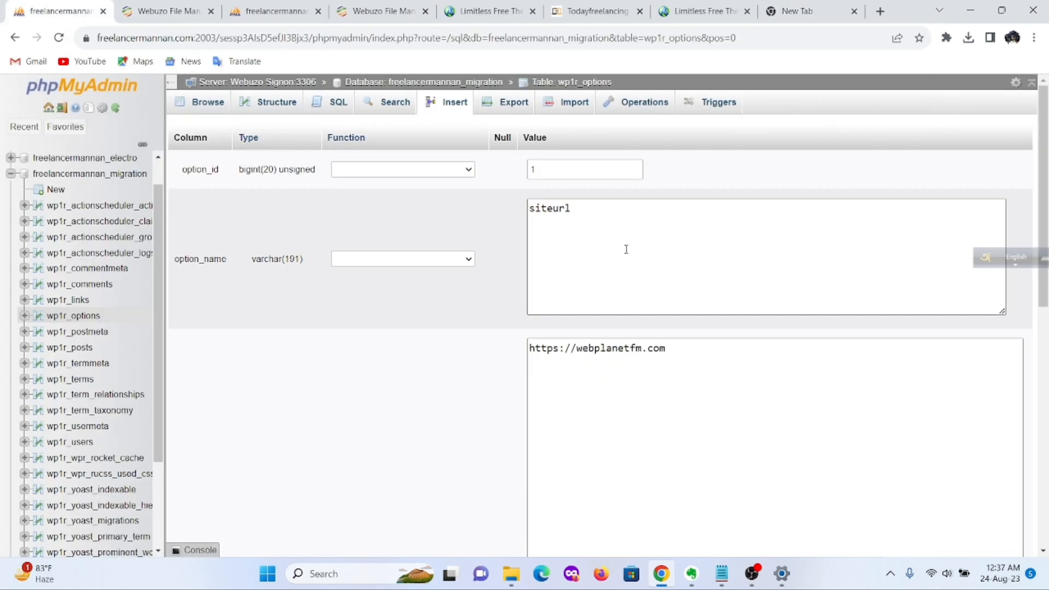
pyautogui.moveTo(669, 349); pyautogui.dragTo(434, 338)
pyautogui.hotkey('ctrl', 'v')
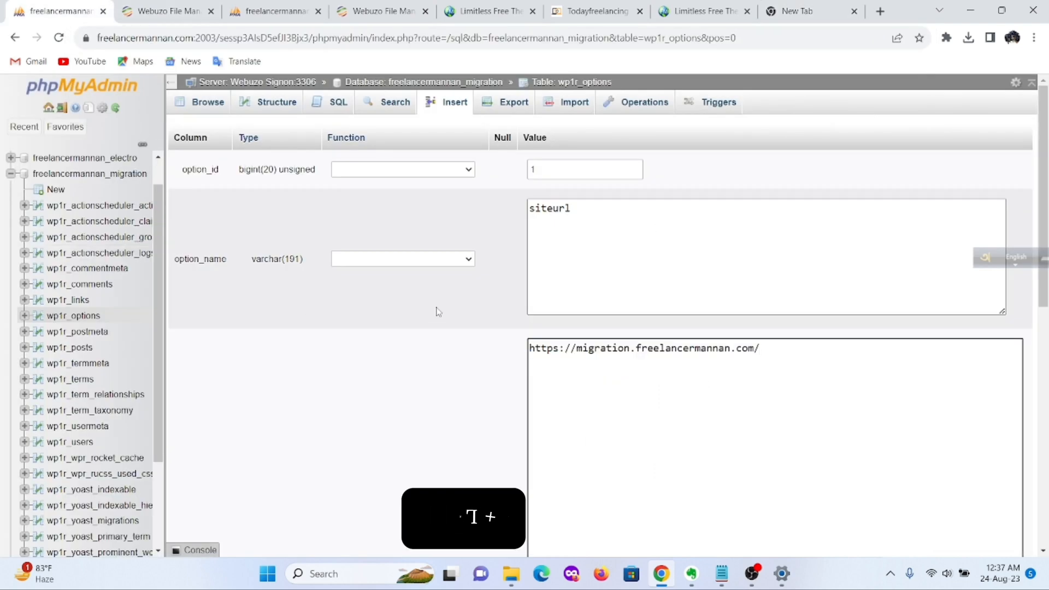
pyautogui.scroll(-9, 446, 295)
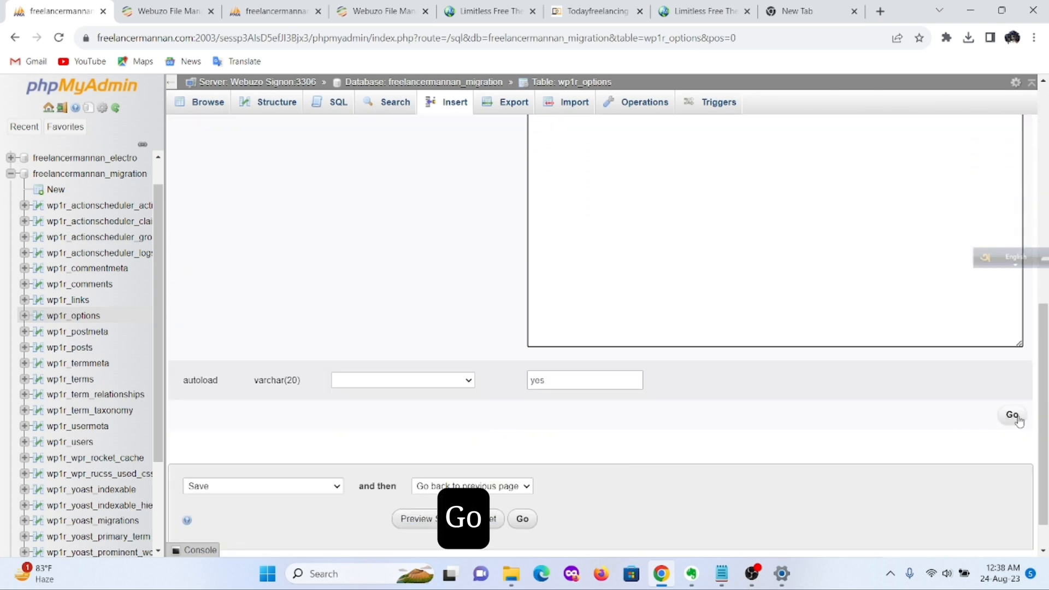
pyautogui.click(1014, 417)
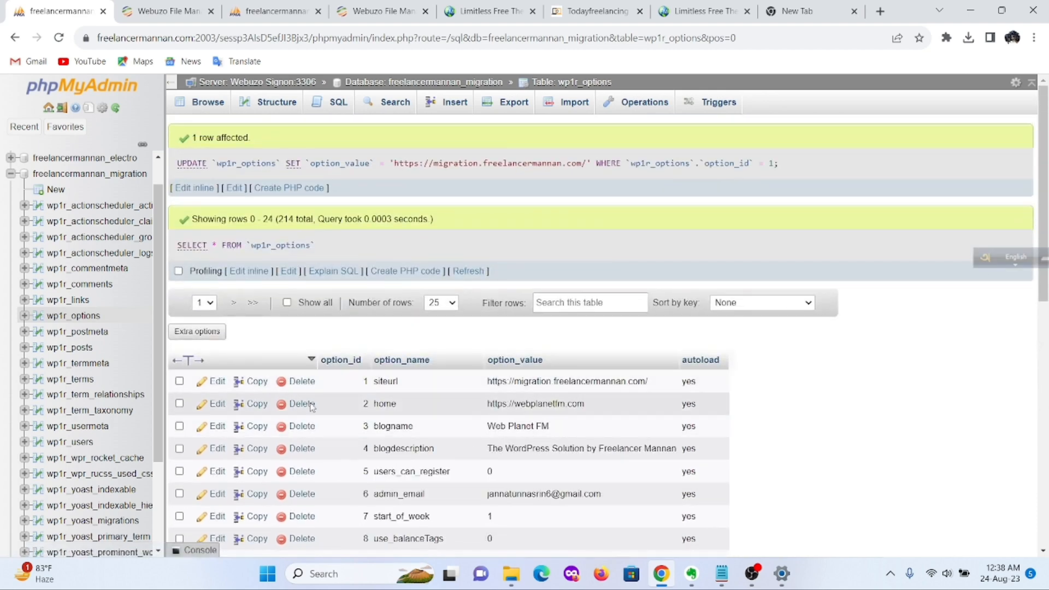
pyautogui.click(217, 405)
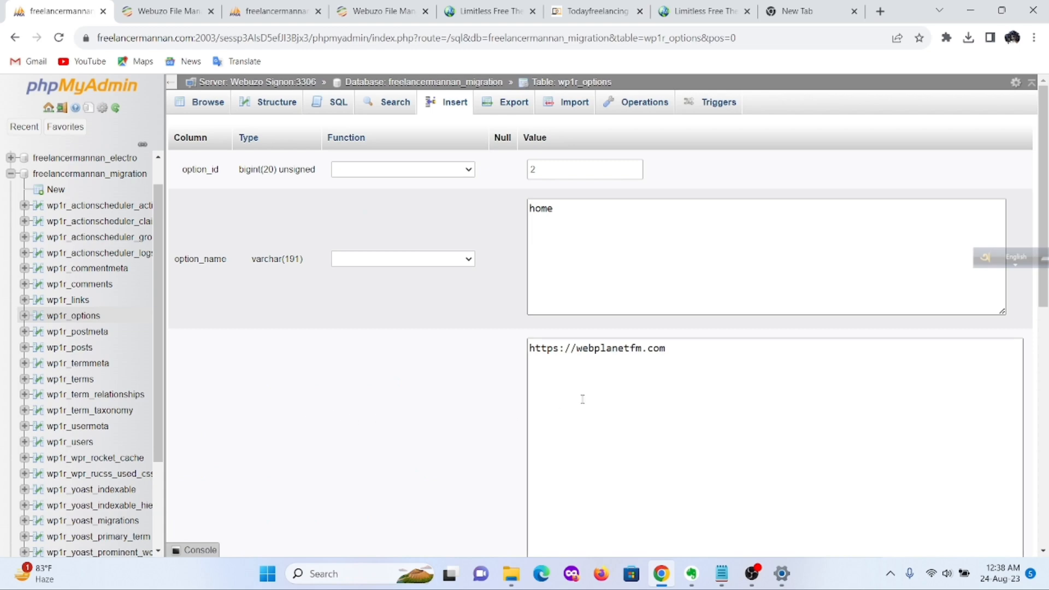
pyautogui.tripleClick(701, 352)
pyautogui.hotkey('ctrl', 'v')
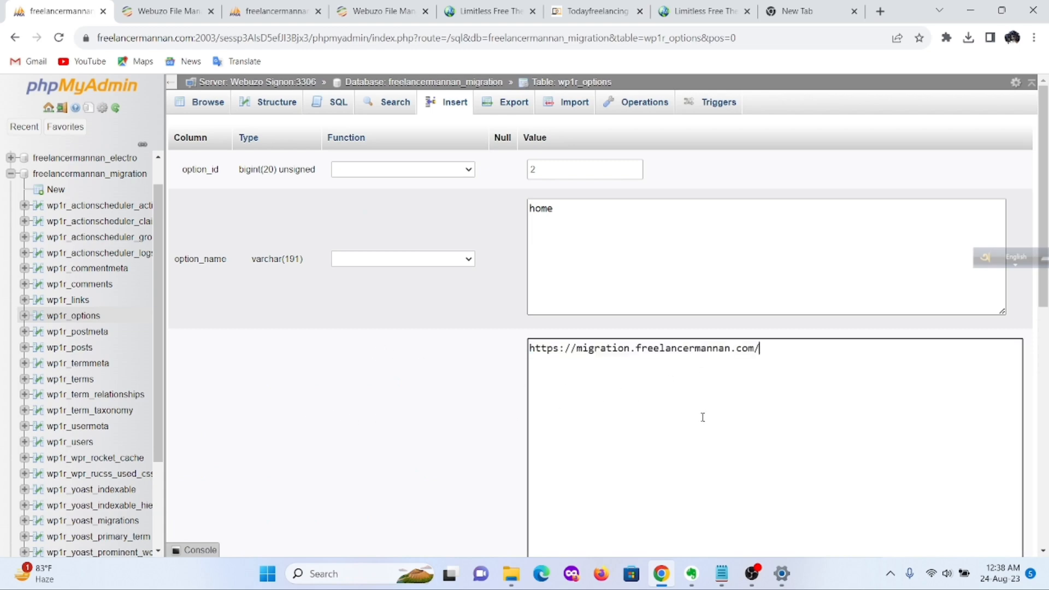
pyautogui.scroll(-4, 703, 417)
pyautogui.click(1011, 416)
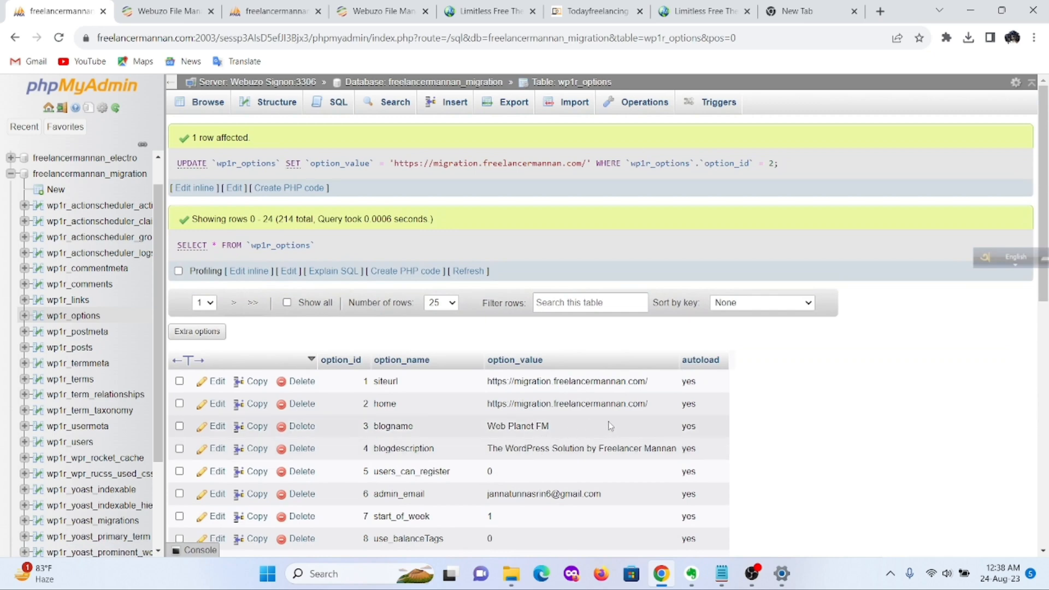
pyautogui.scroll(-10, 610, 426)
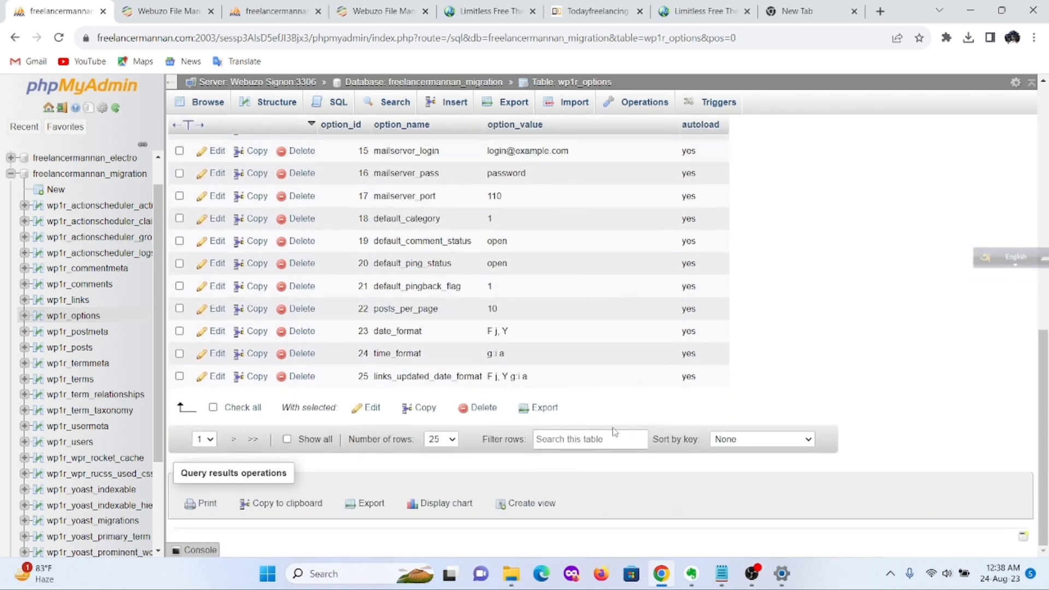
pyautogui.scroll(10, 615, 431)
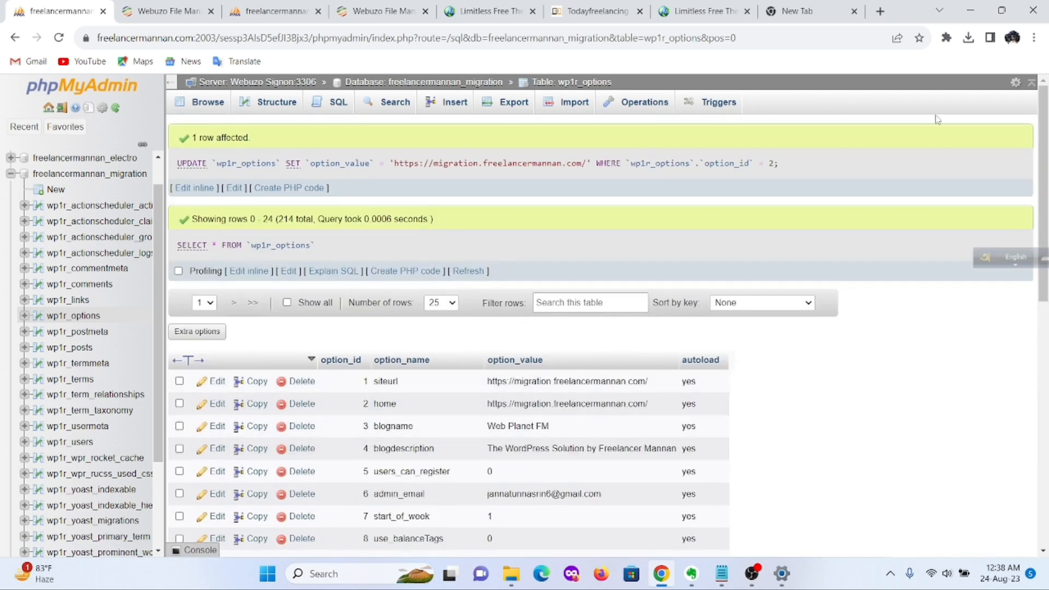
# Step: Load migration.freelancermannan.com in the new browser tab and check which address it leads to
pyautogui.click(813, 10)
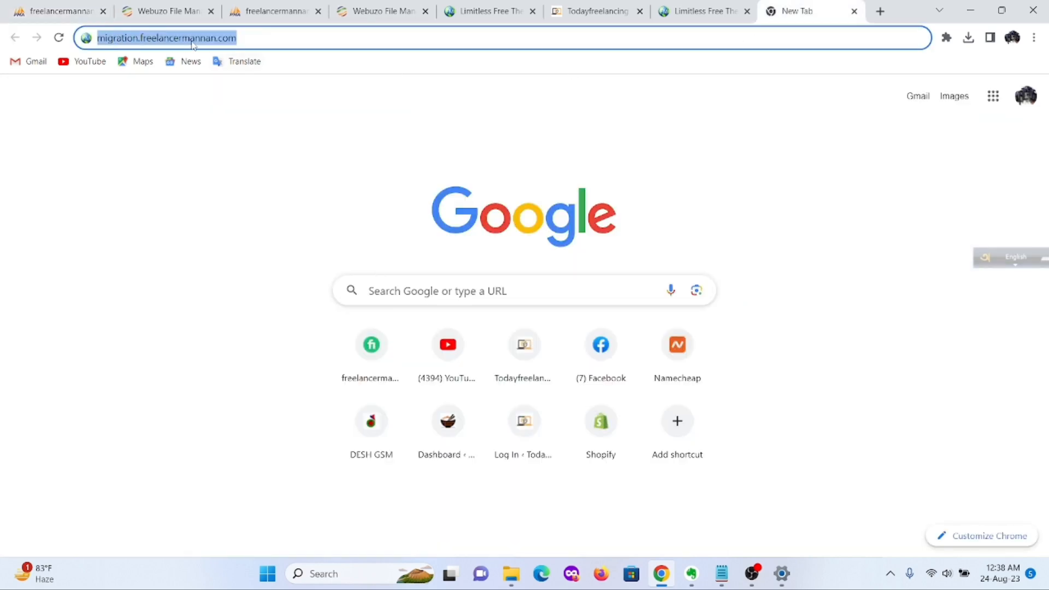
pyautogui.click(303, 35)
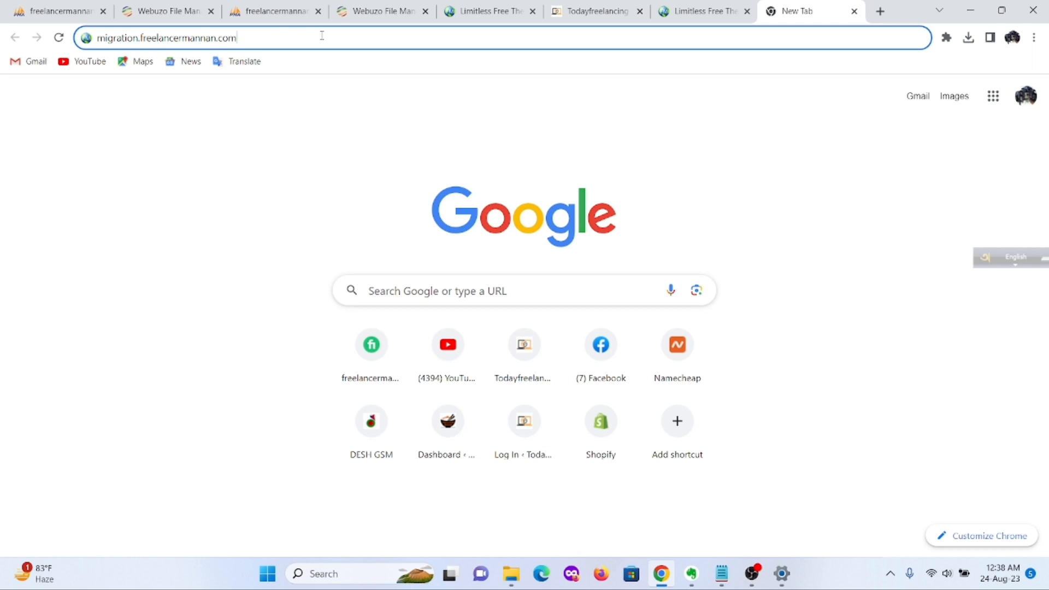
pyautogui.press('Return')
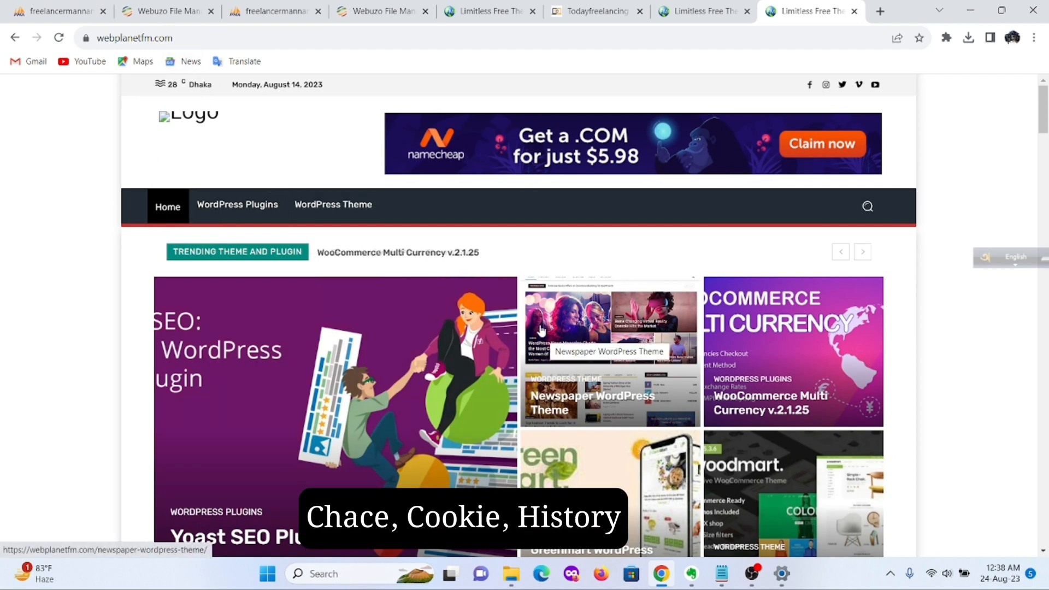
pyautogui.click(1033, 40)
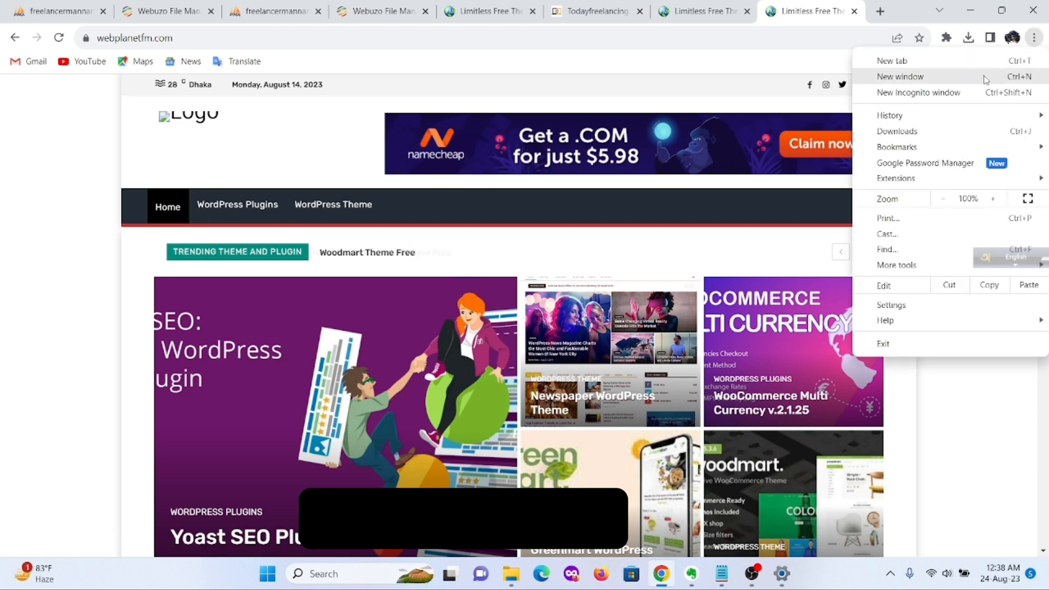
pyautogui.click(929, 93)
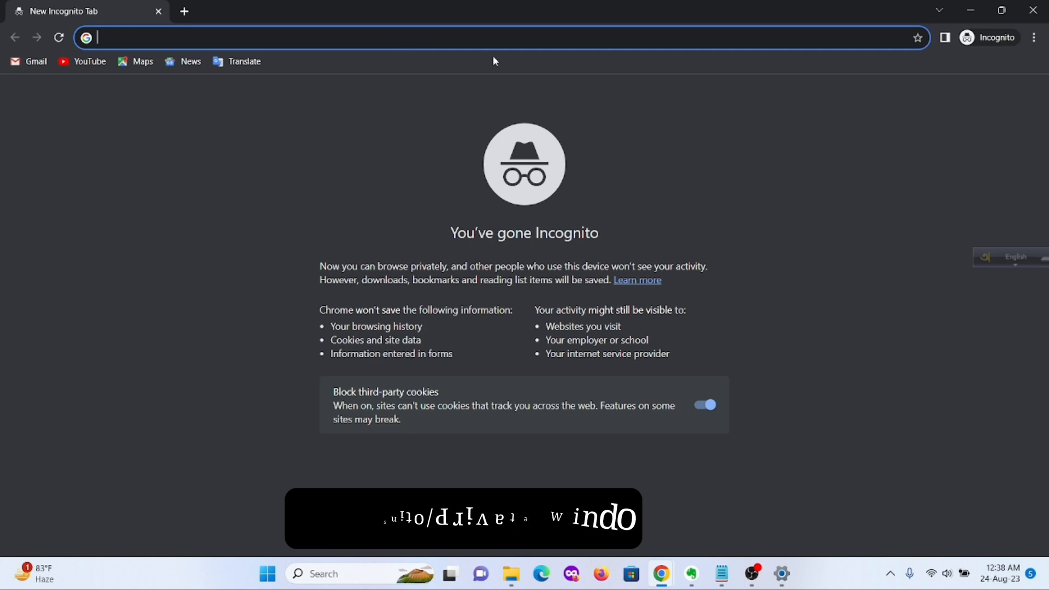
pyautogui.hotkey('ctrl', 'v')
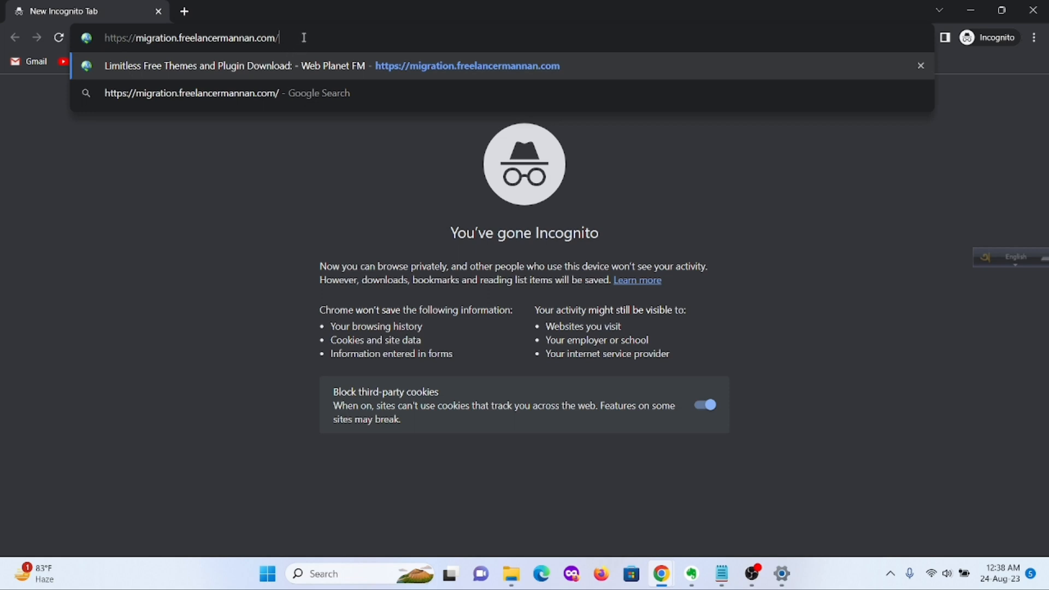
pyautogui.press('Return')
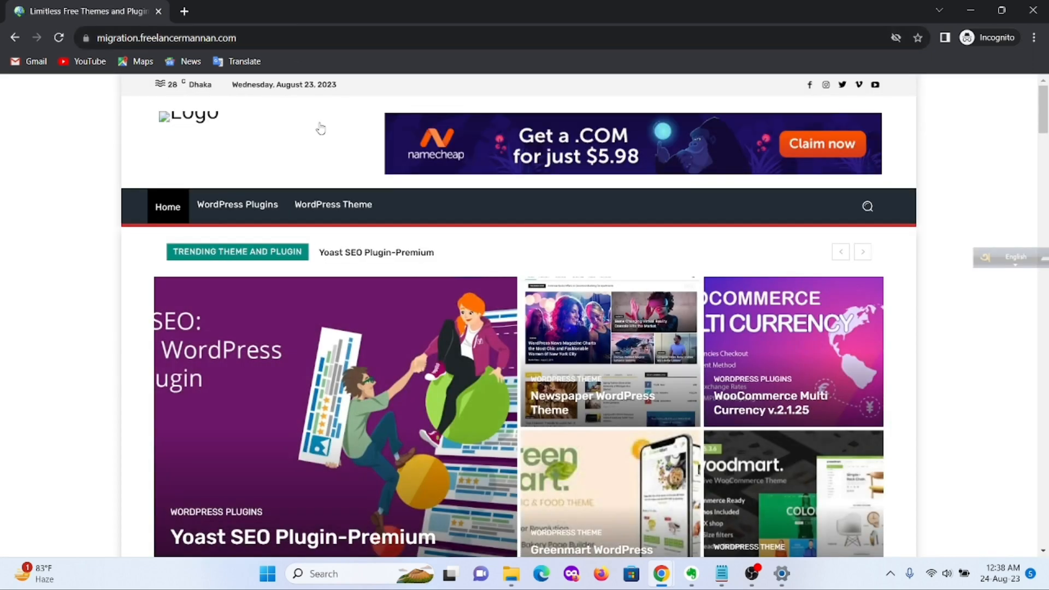
pyautogui.click(115, 38)
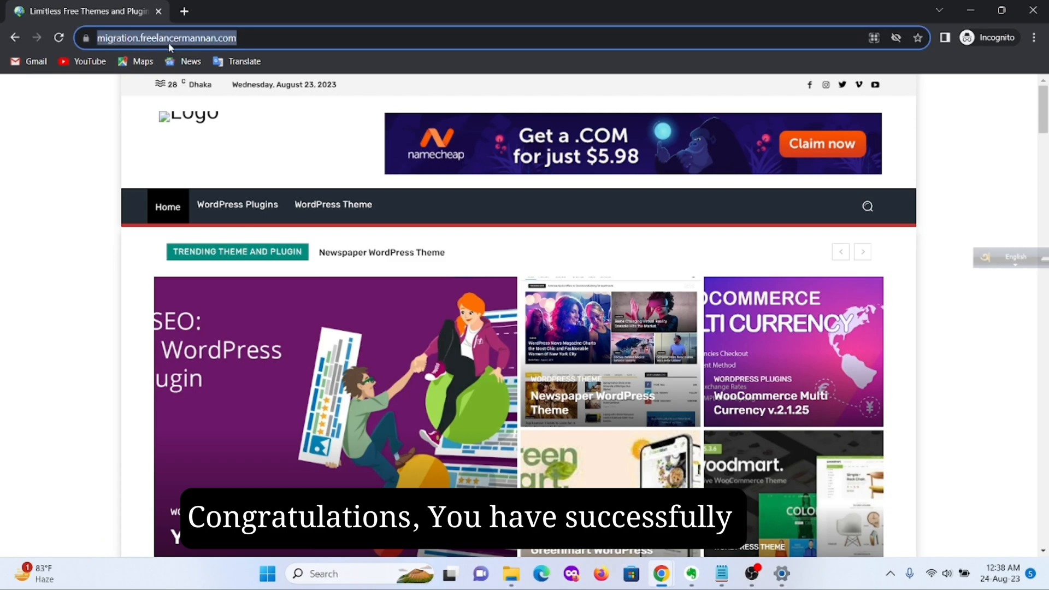
pyautogui.click(252, 45)
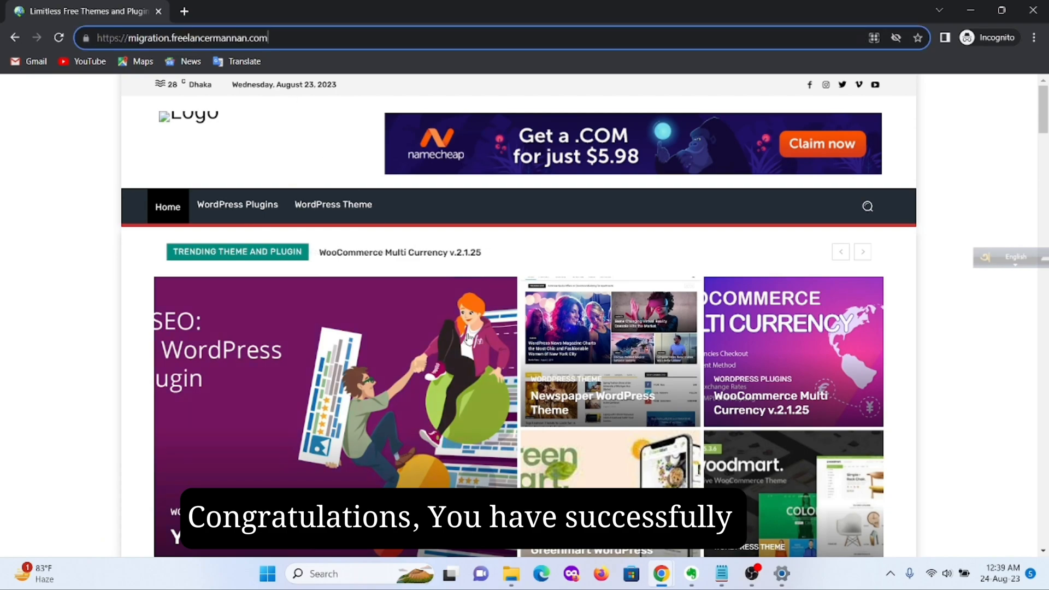
# Step: Look through the migrated homepage from its header to its footer, checking the article sections, images and footer content
pyautogui.scroll(-4, 474, 353)
pyautogui.scroll(-12, 475, 353)
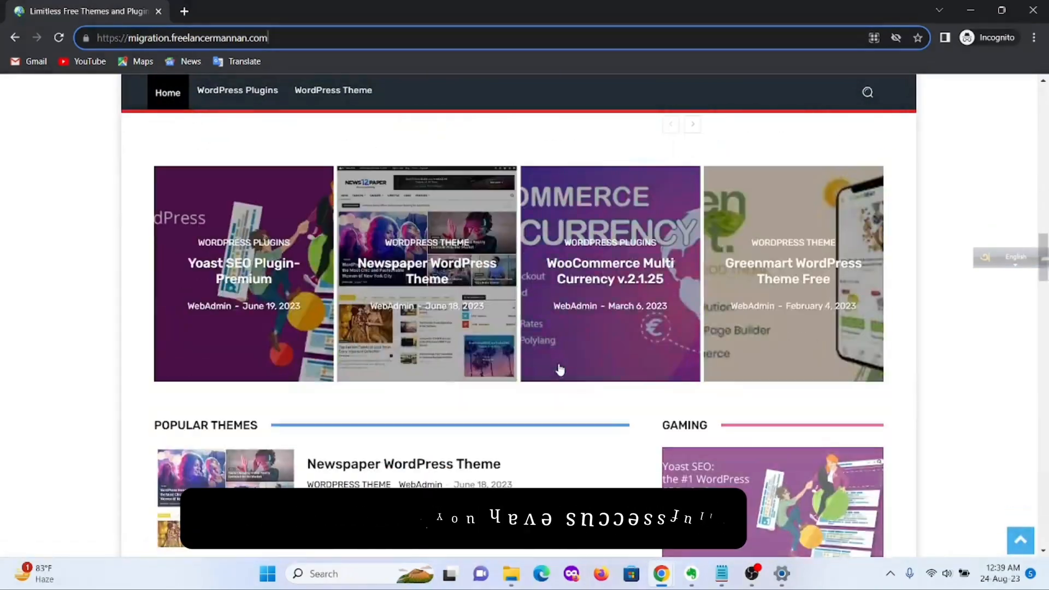
pyautogui.scroll(5, 558, 370)
pyautogui.scroll(6, 563, 361)
pyautogui.scroll(-20, 567, 361)
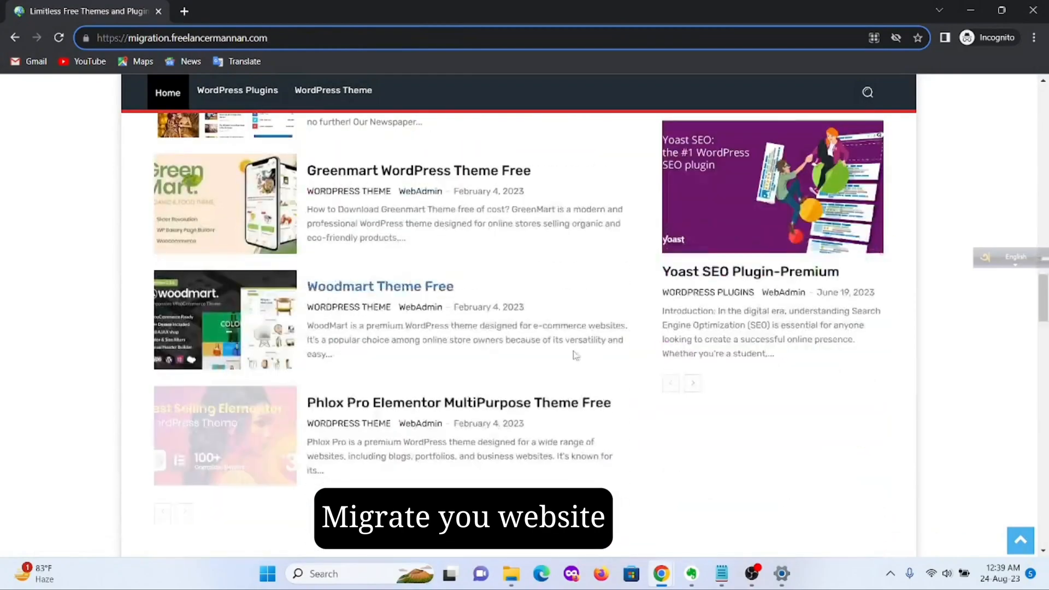
pyautogui.scroll(-12, 587, 369)
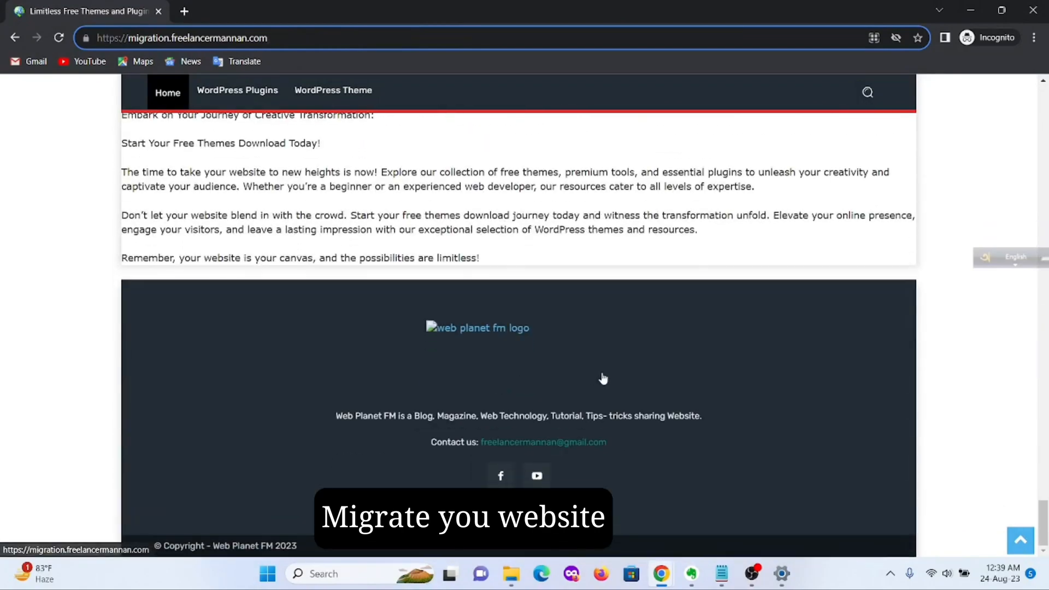
pyautogui.scroll(7, 603, 378)
pyautogui.scroll(15, 603, 378)
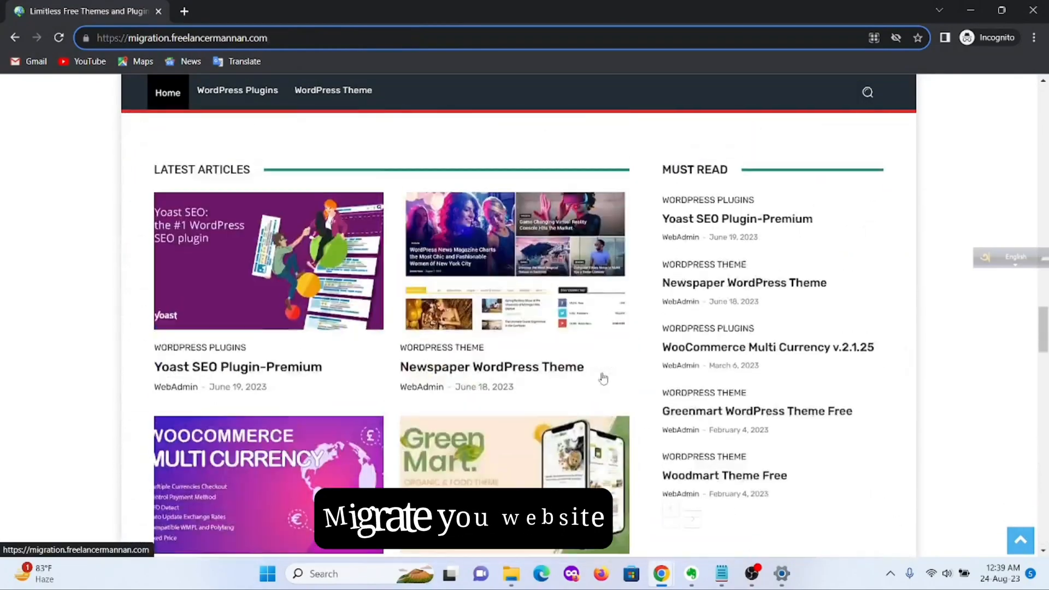
pyautogui.scroll(15, 603, 378)
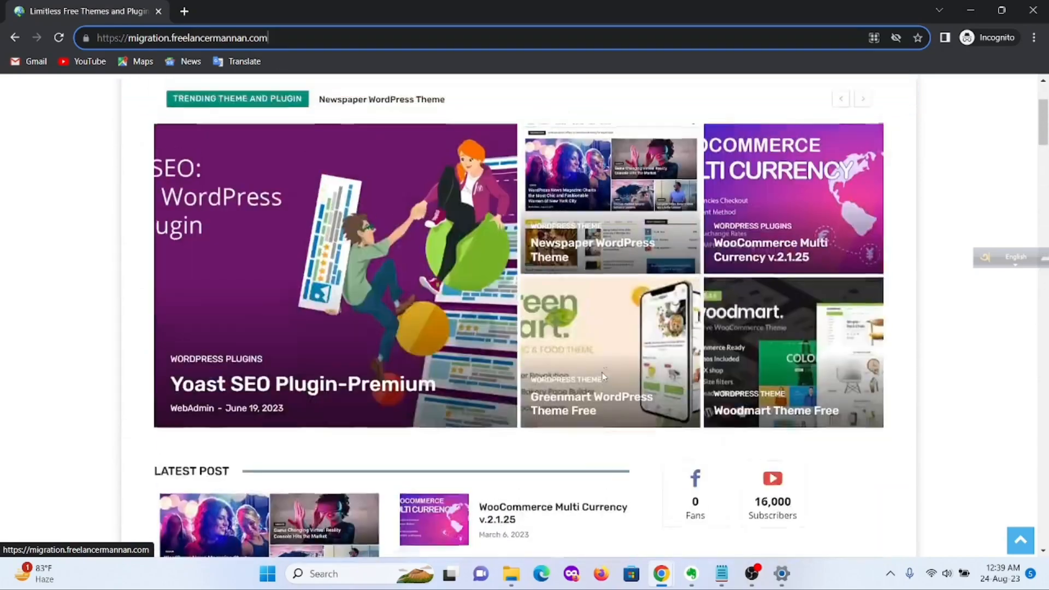